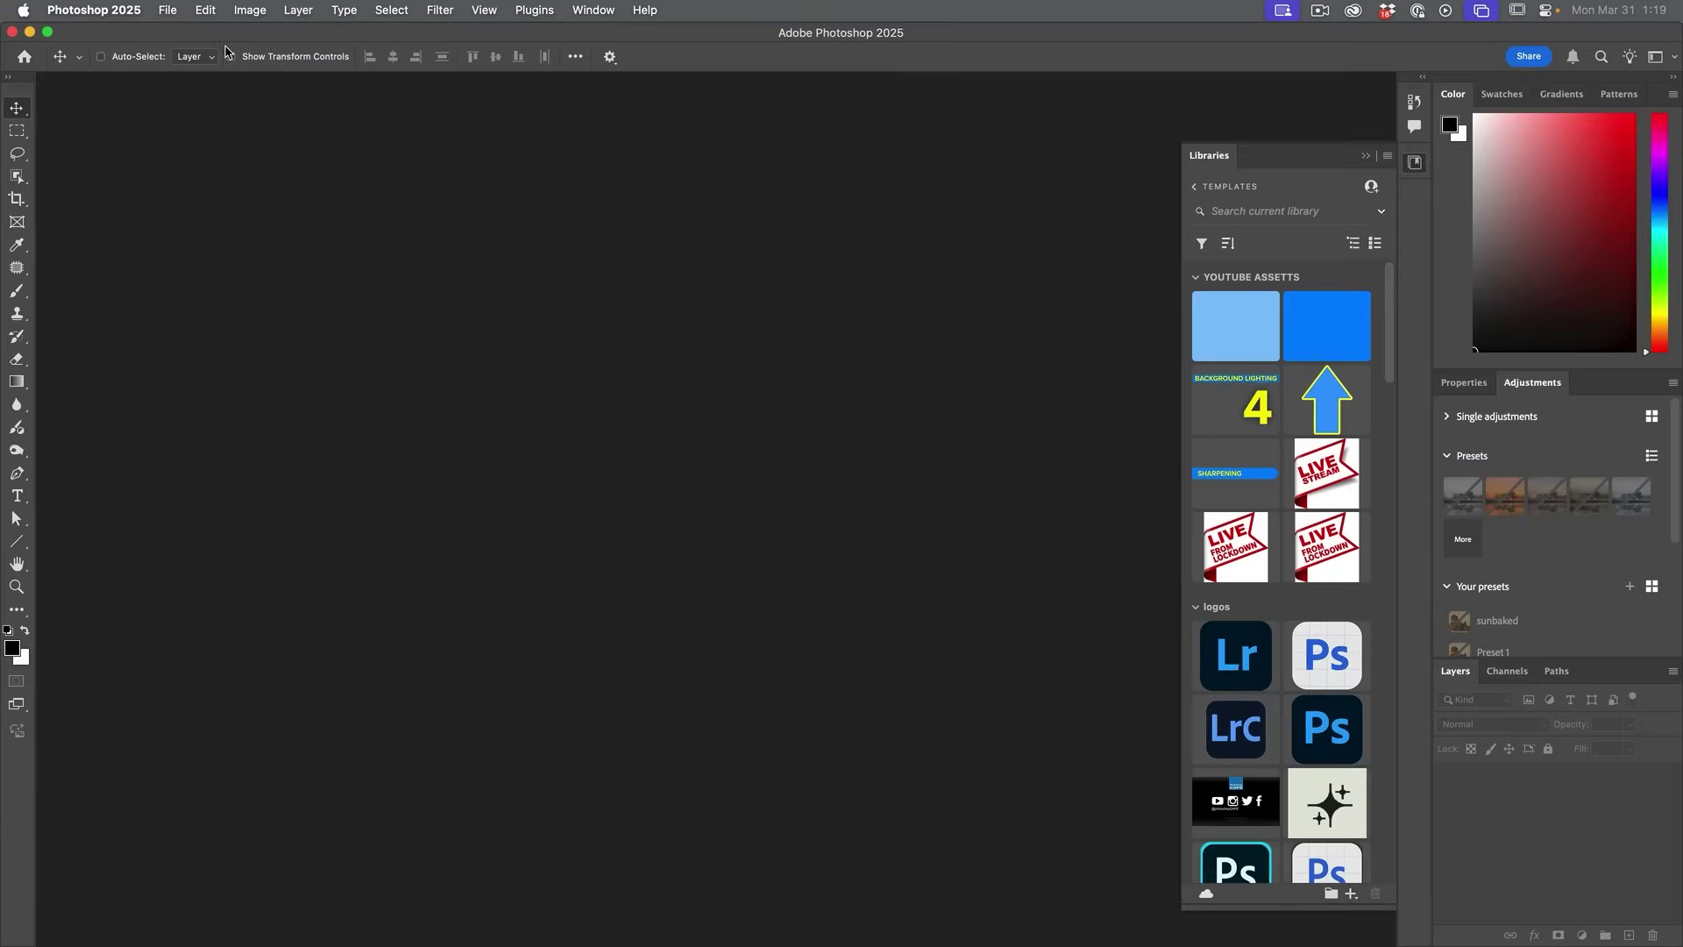
Step: Open the five sample photos, select the denim-jacket woman and mask out her background
left_click(168, 10)
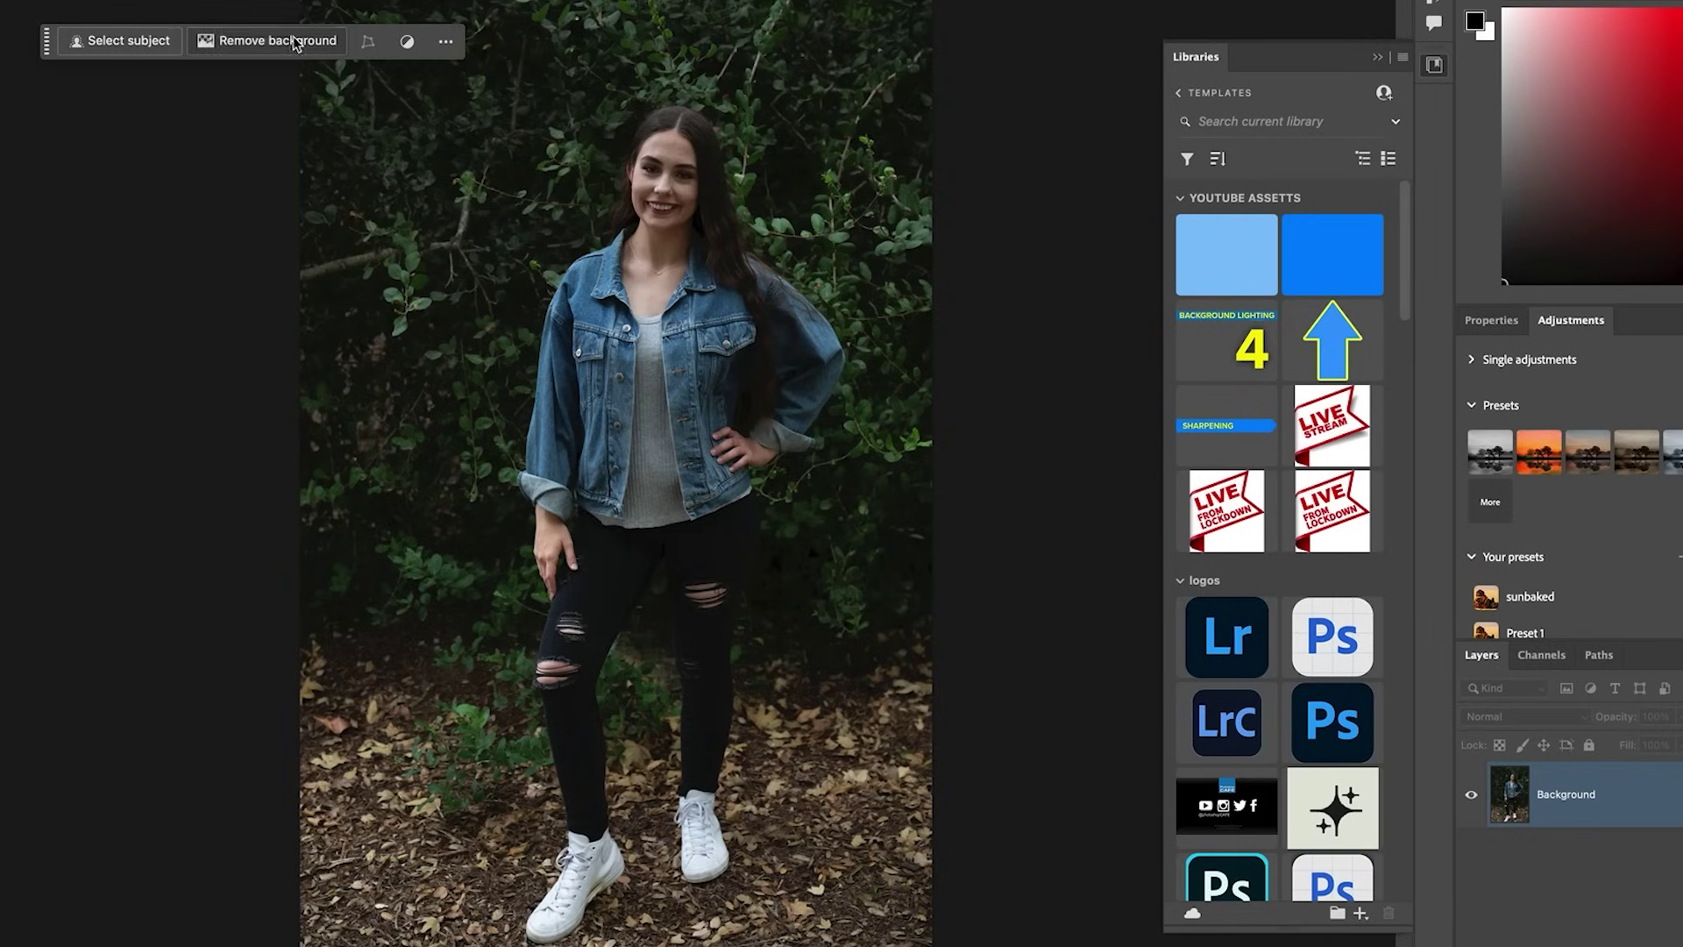
left_click(132, 44)
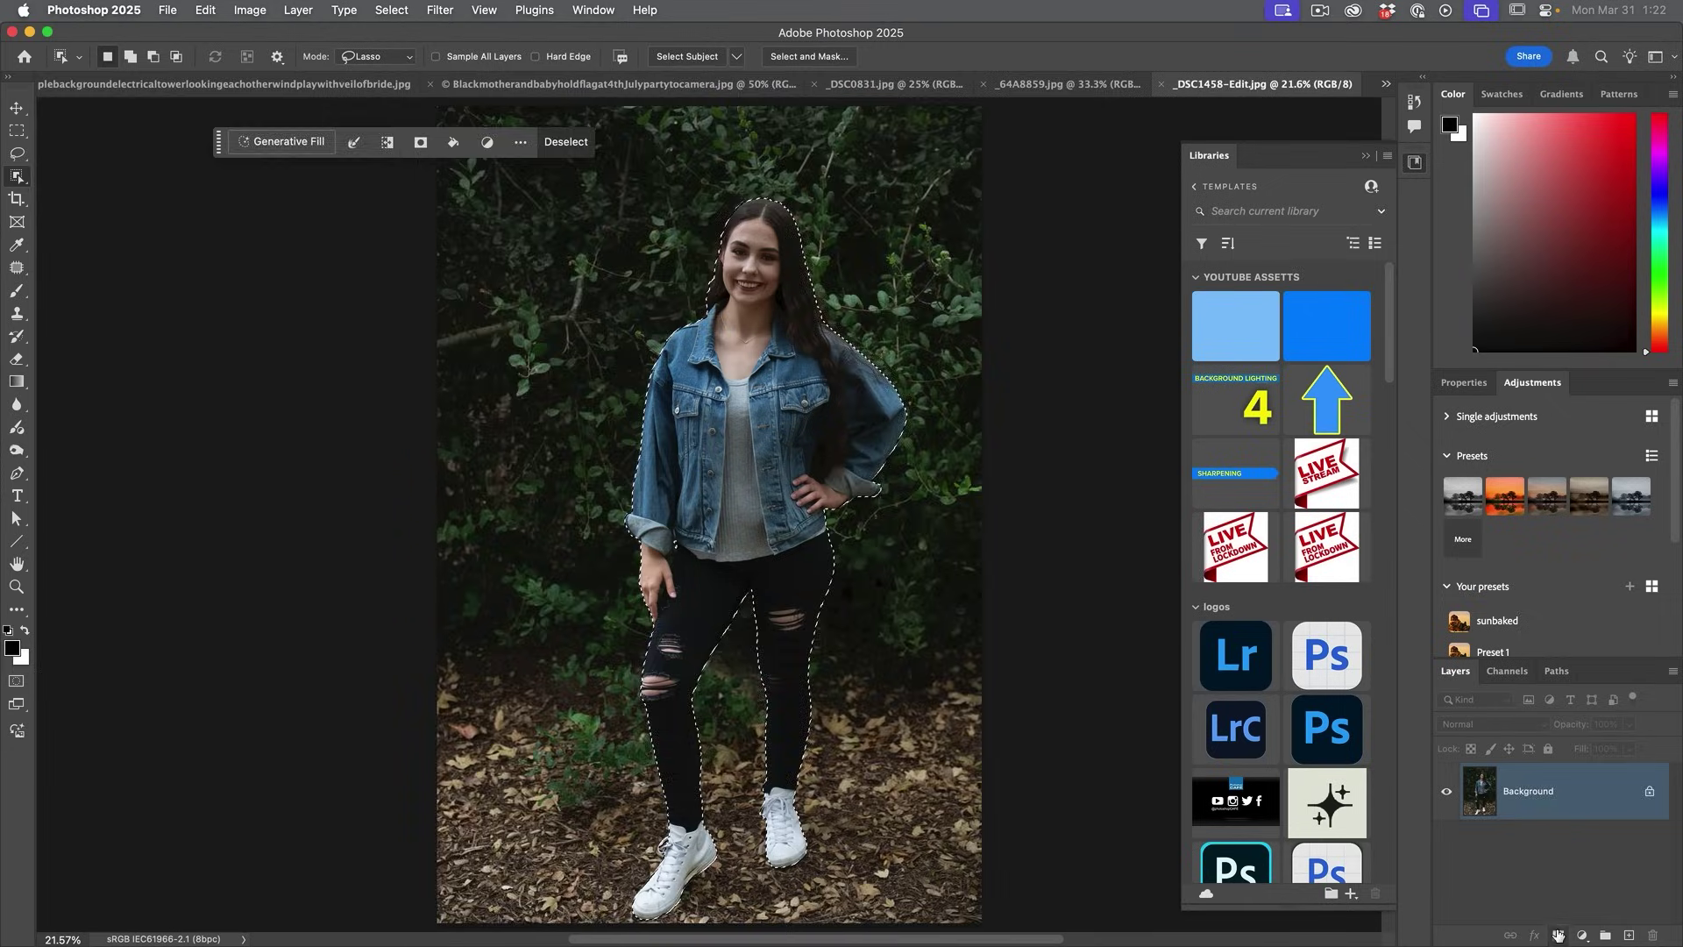
left_click(1558, 936)
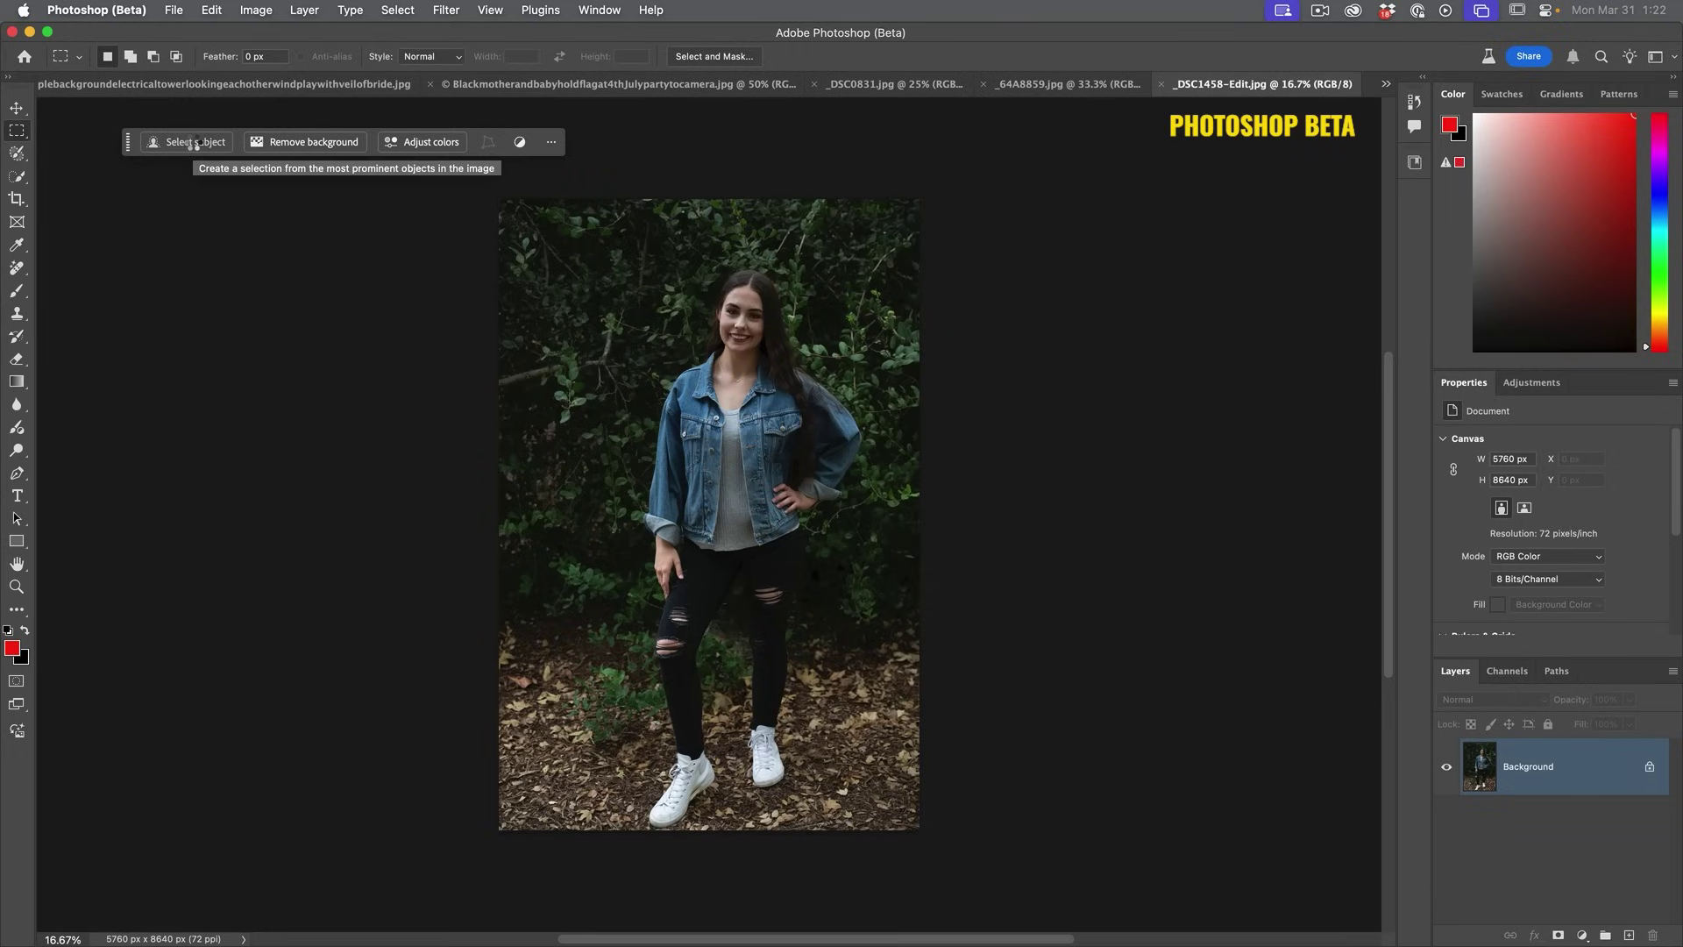
Step: In Photoshop Beta, select the denim-jacket woman, add a layer mask and inspect the cutout
left_click(192, 142)
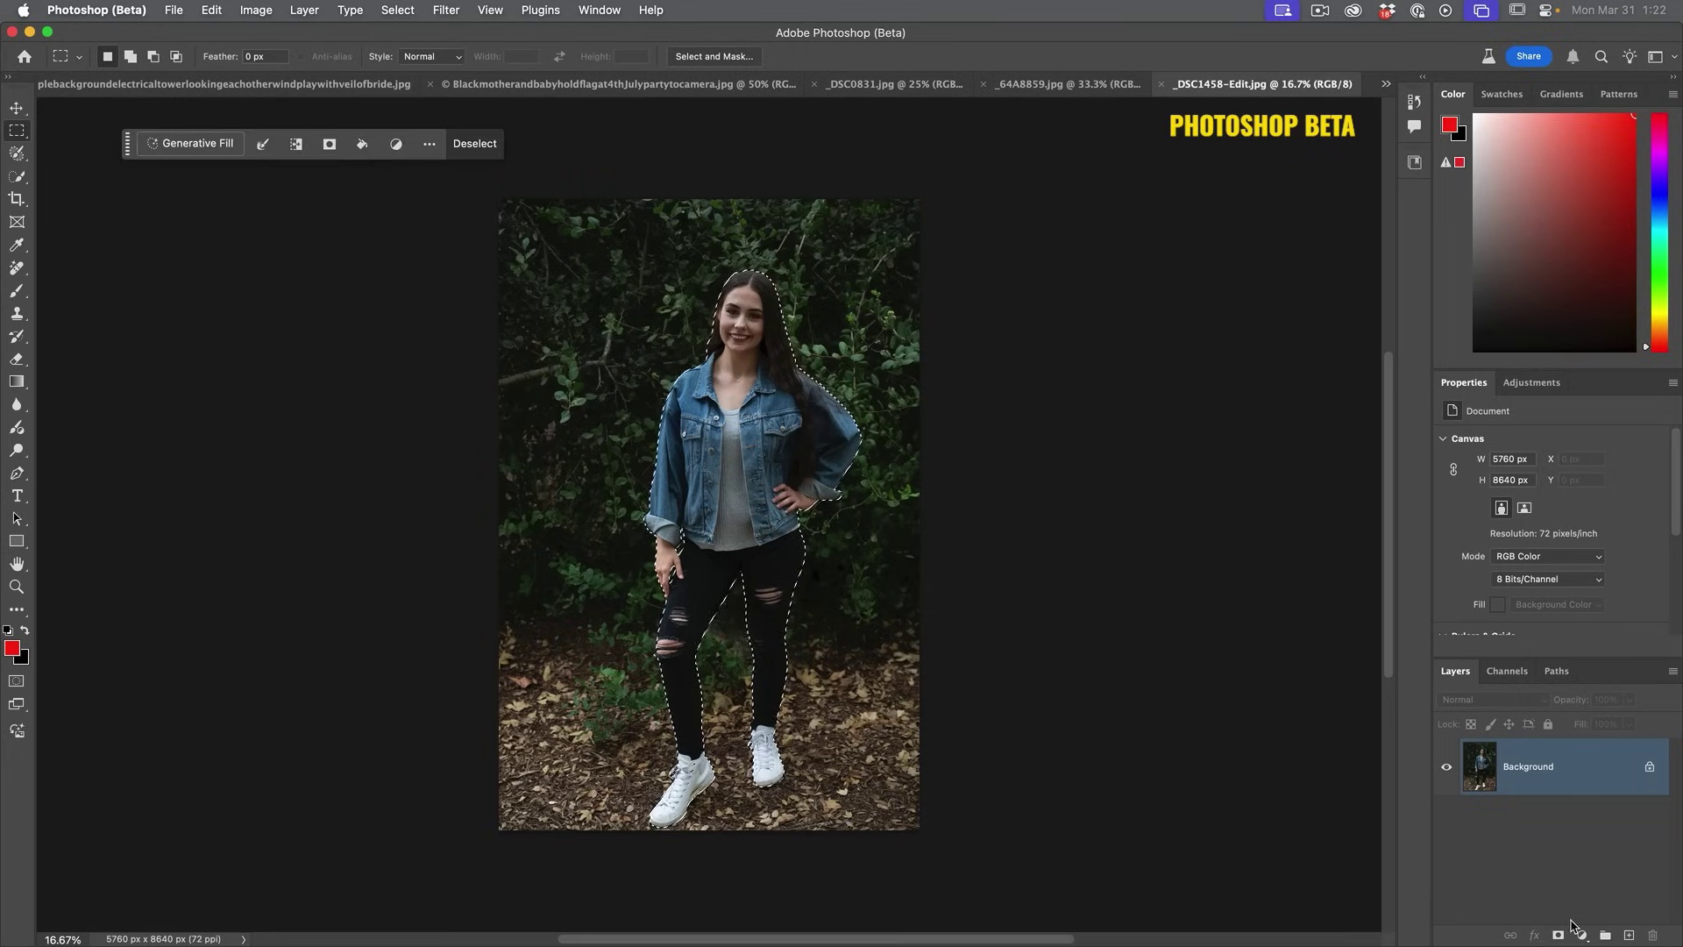
left_click(1559, 934)
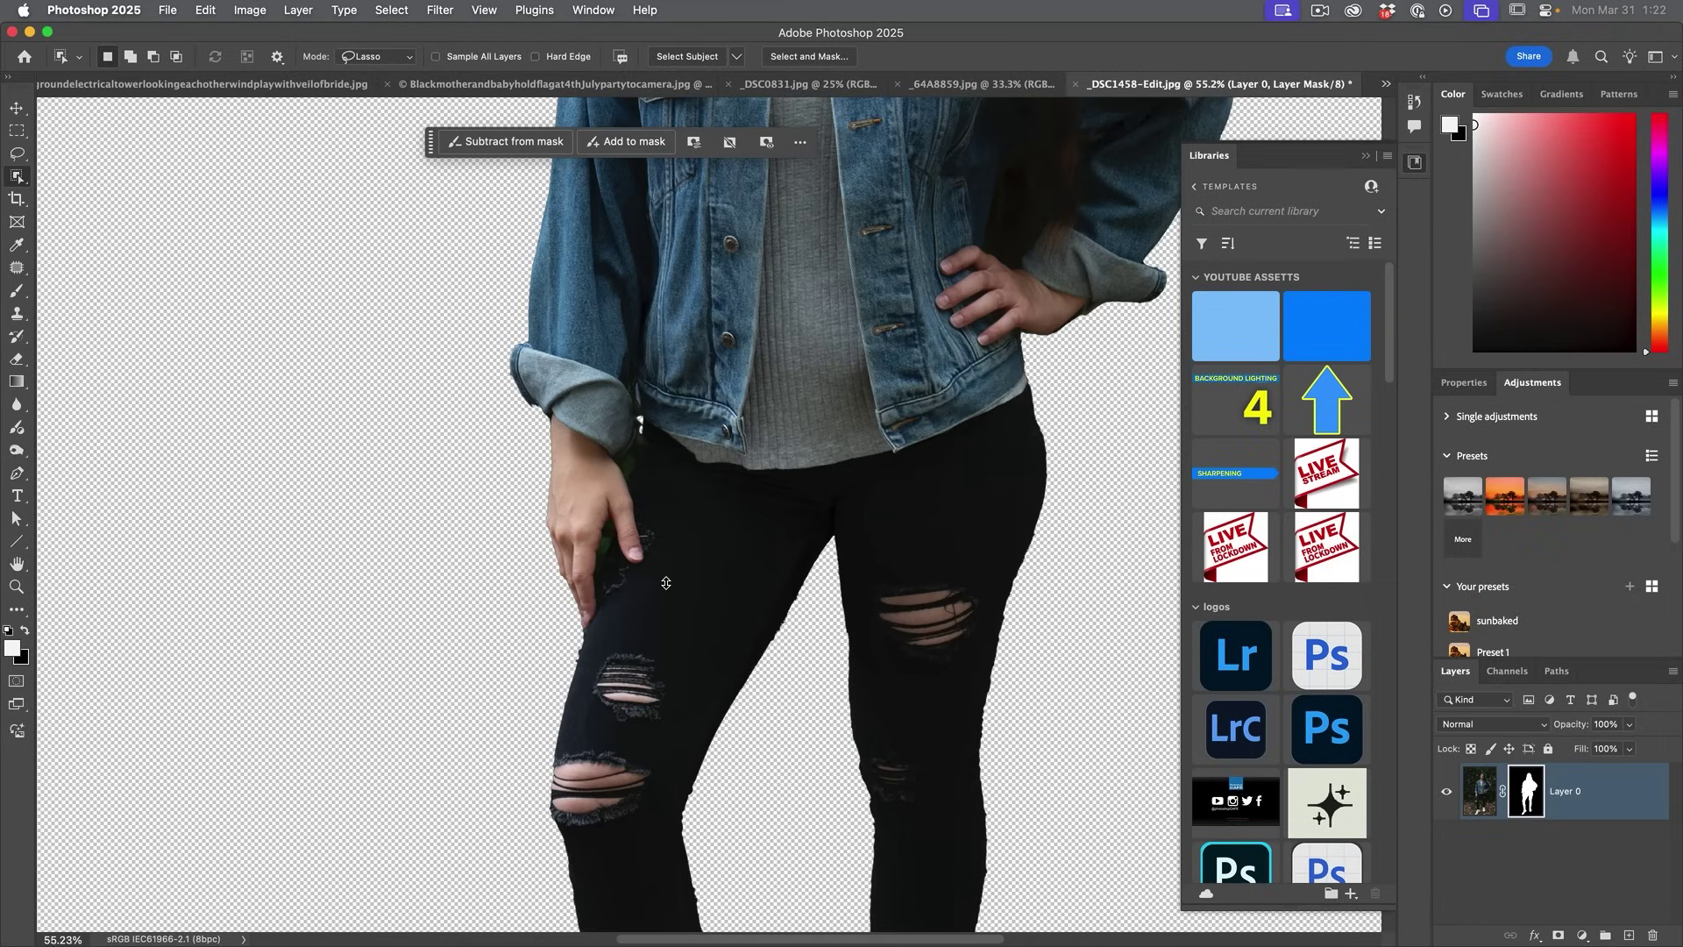
scroll(792, 555, "down", 5)
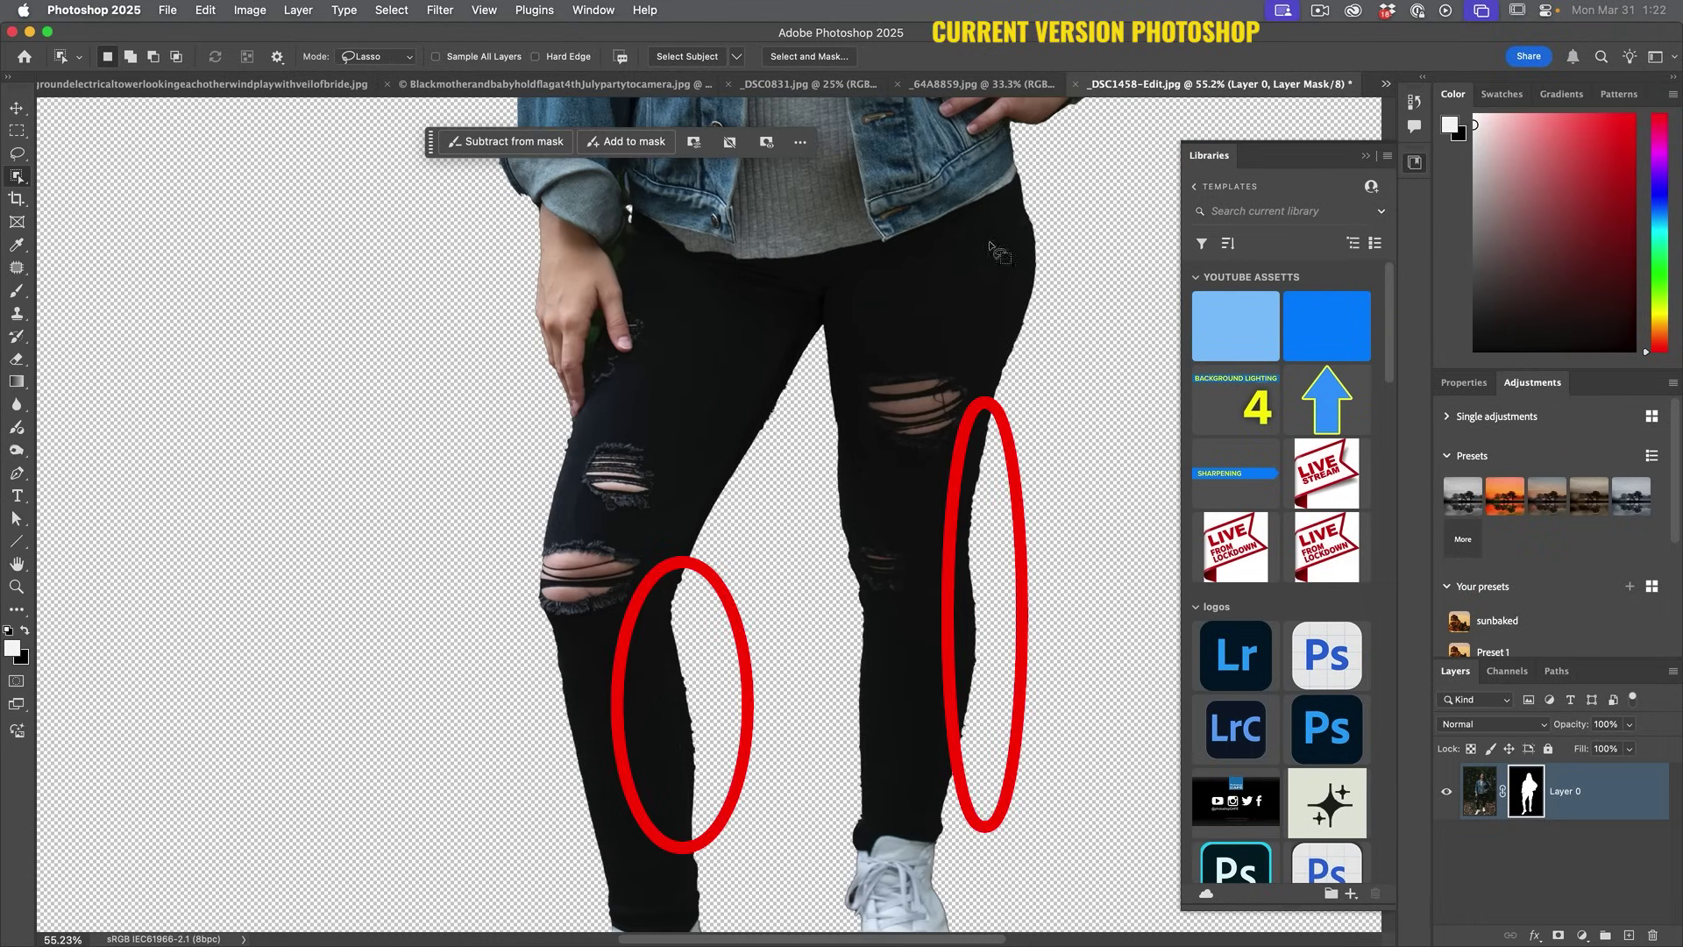
scroll(877, 649, "down", 5)
scroll(818, 568, "left", 2)
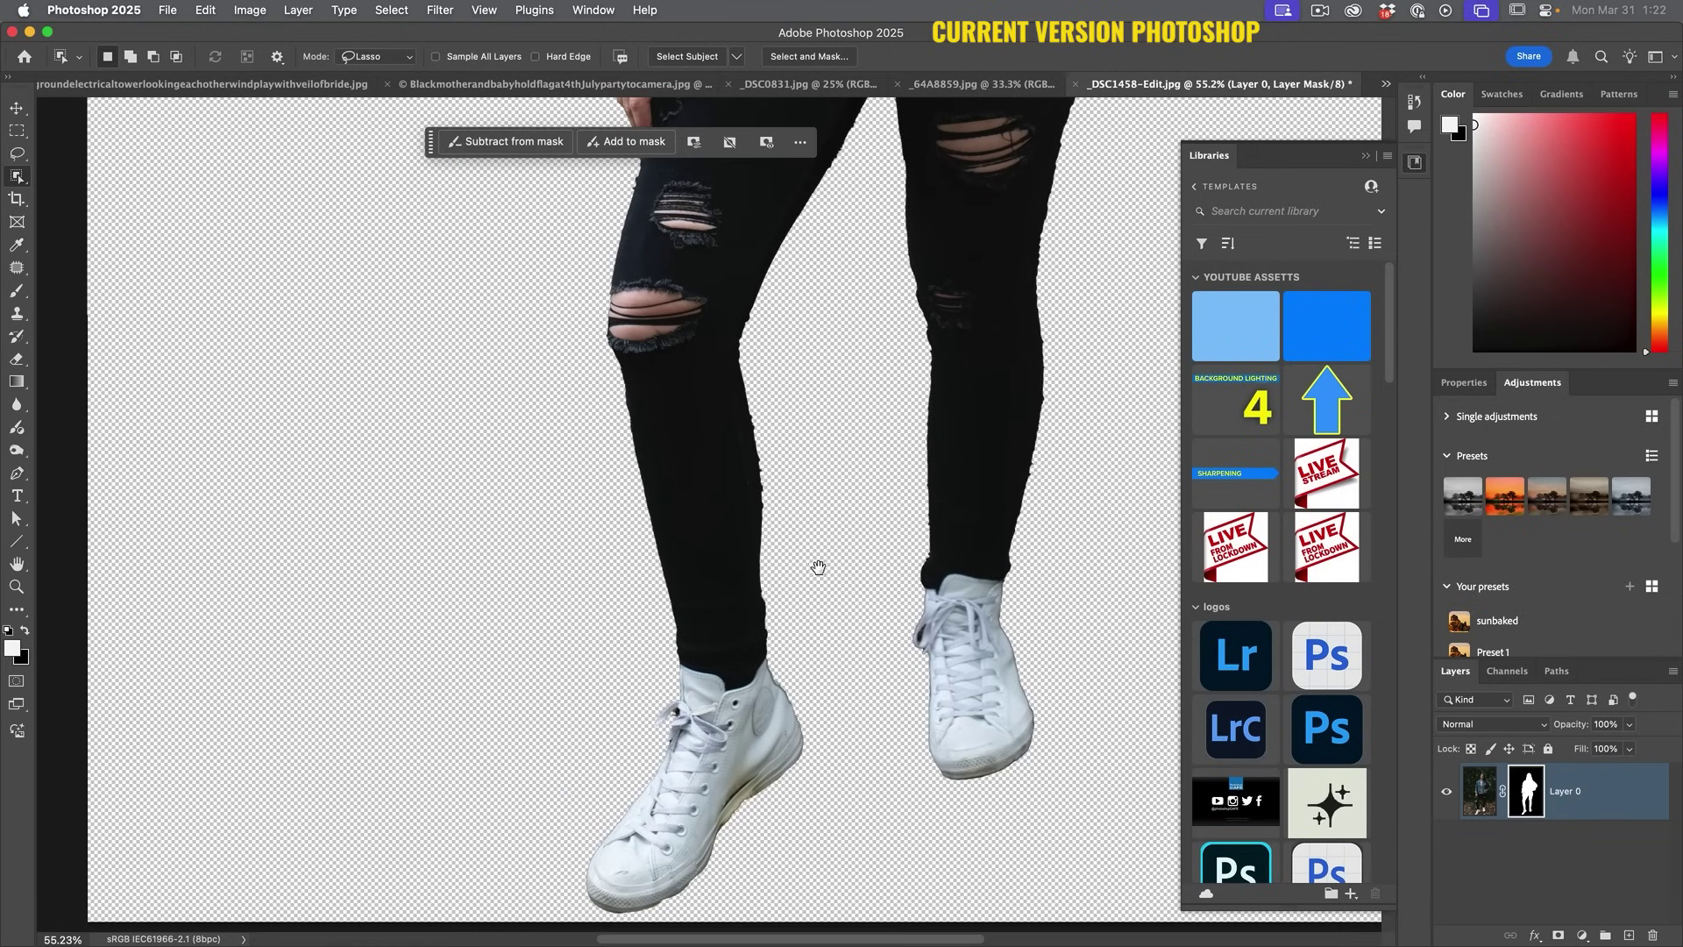
scroll(813, 621, "up", 10)
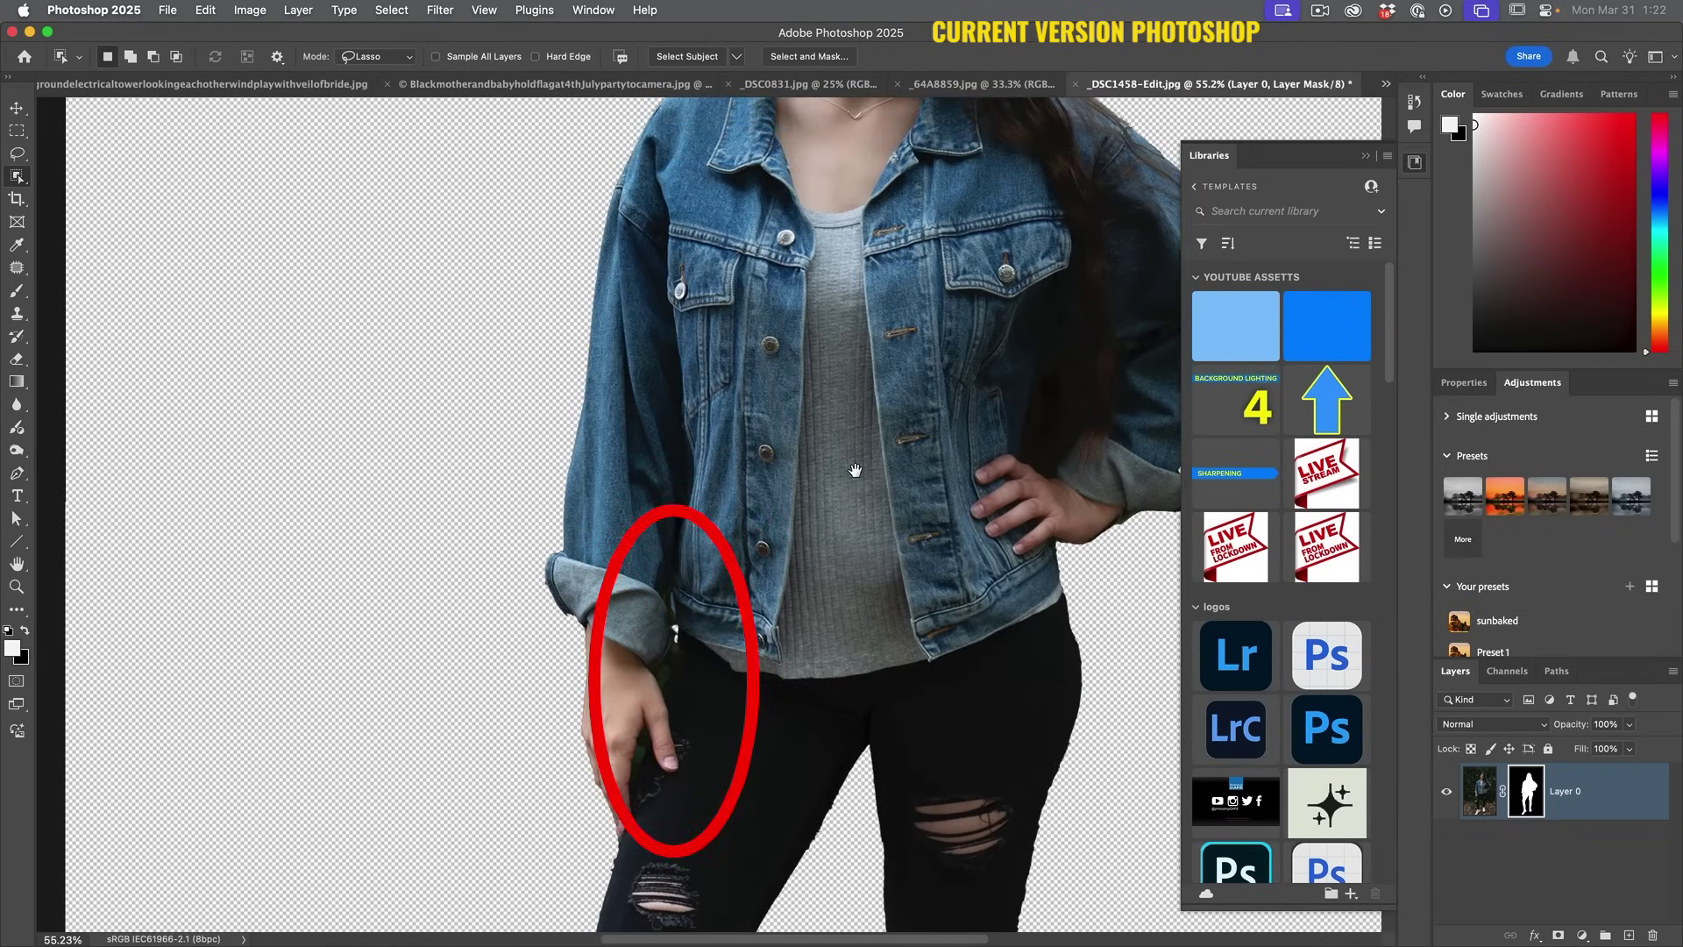
scroll(818, 558, "up", 6)
scroll(702, 473, "right", 1)
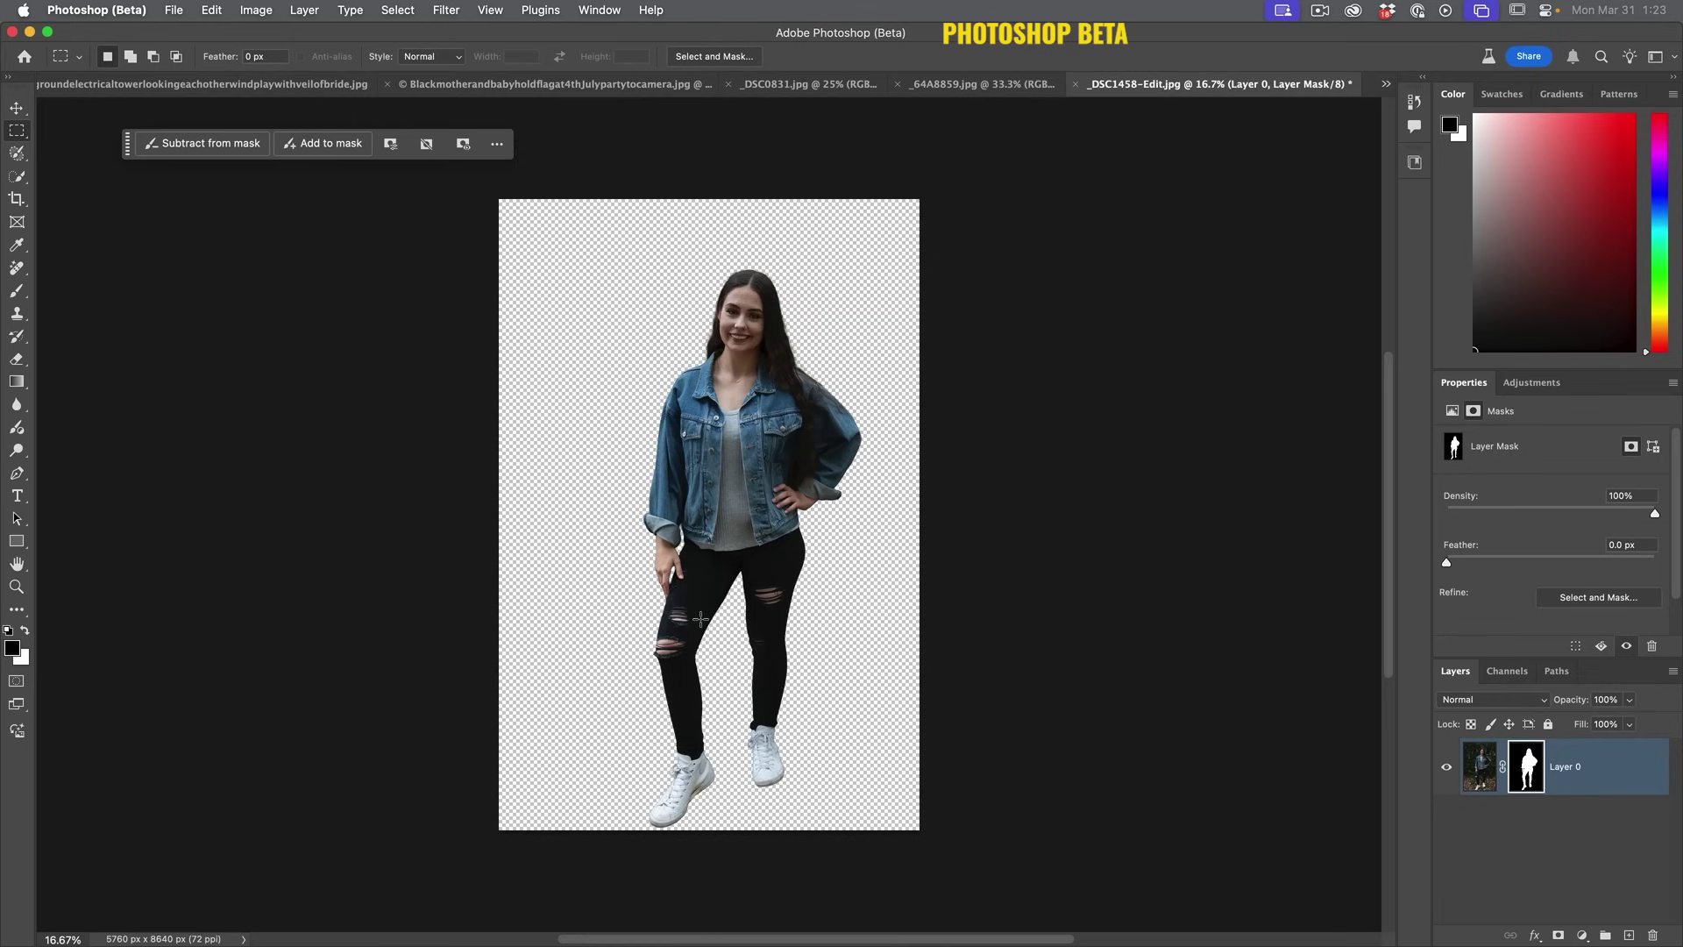
Step: Scroll around the Beta denim-jacket cutout to inspect its edges
scroll(690, 553, "up", 5)
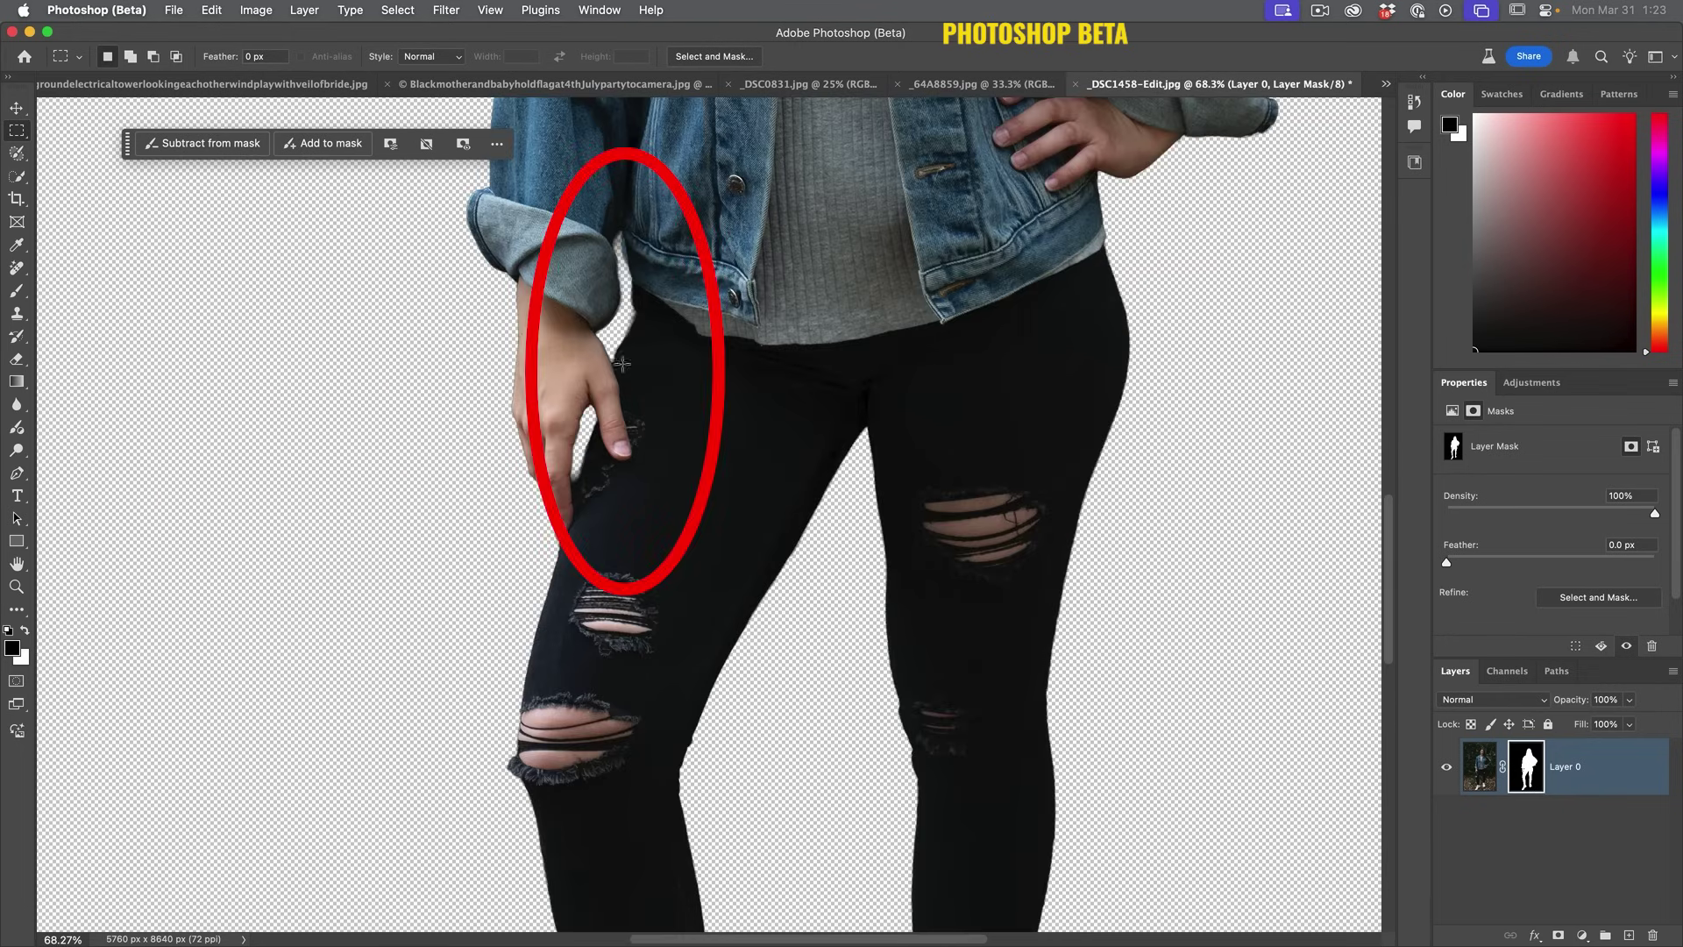
scroll(723, 491, "down", 5)
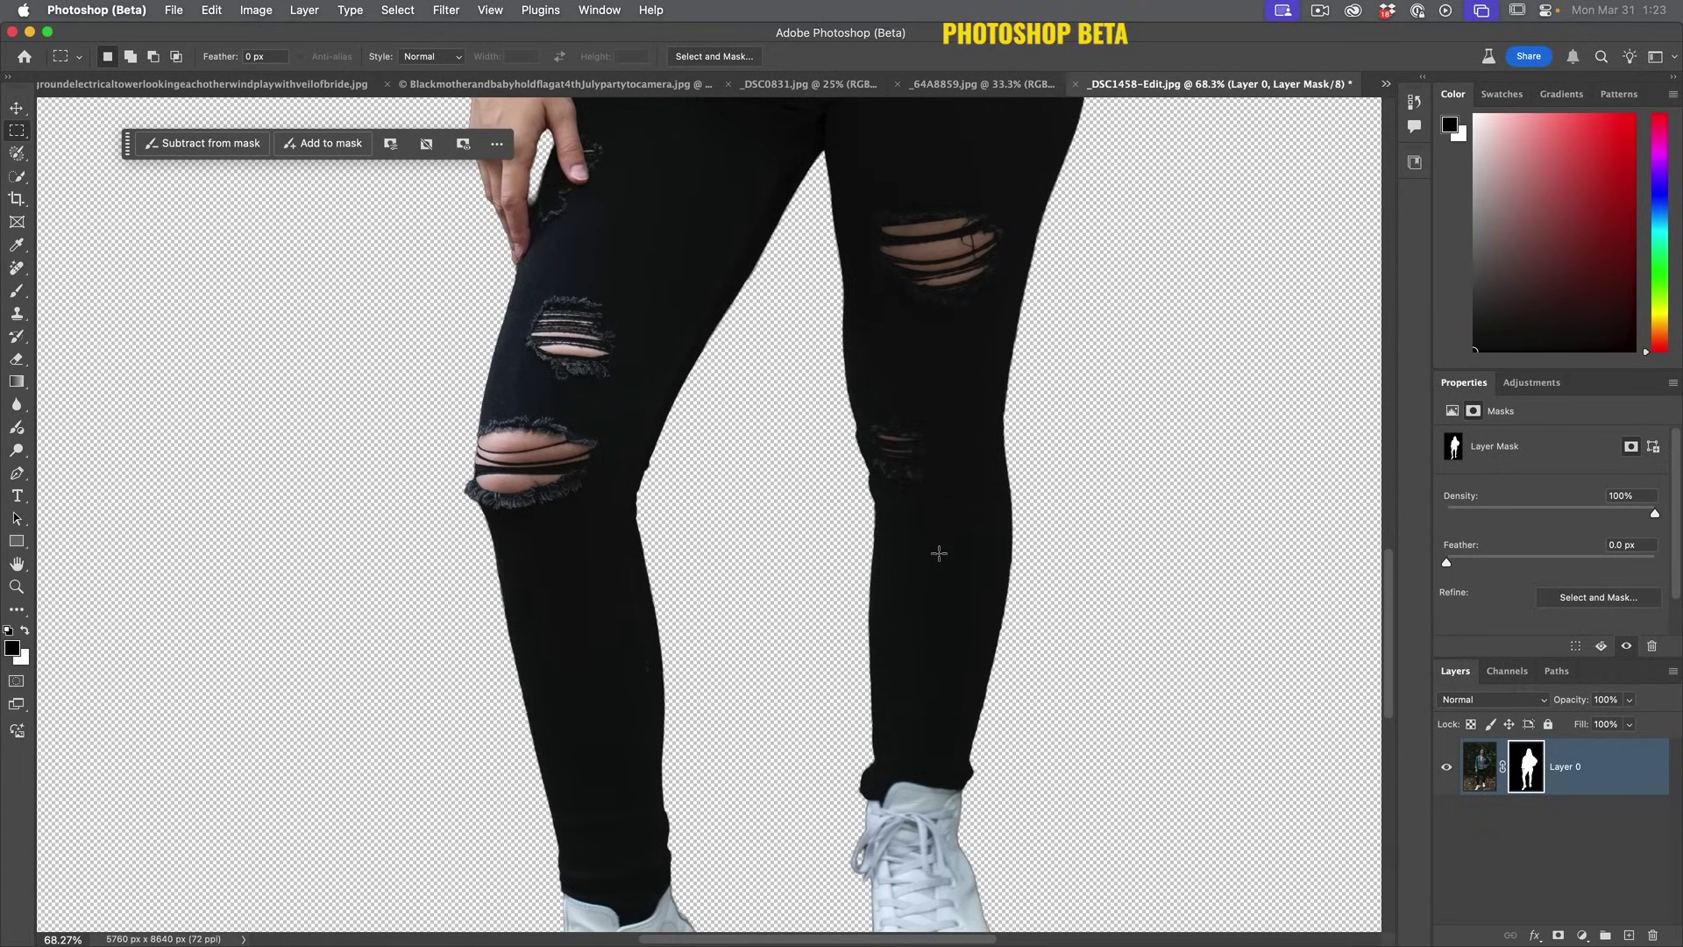
scroll(966, 323, "up", 20)
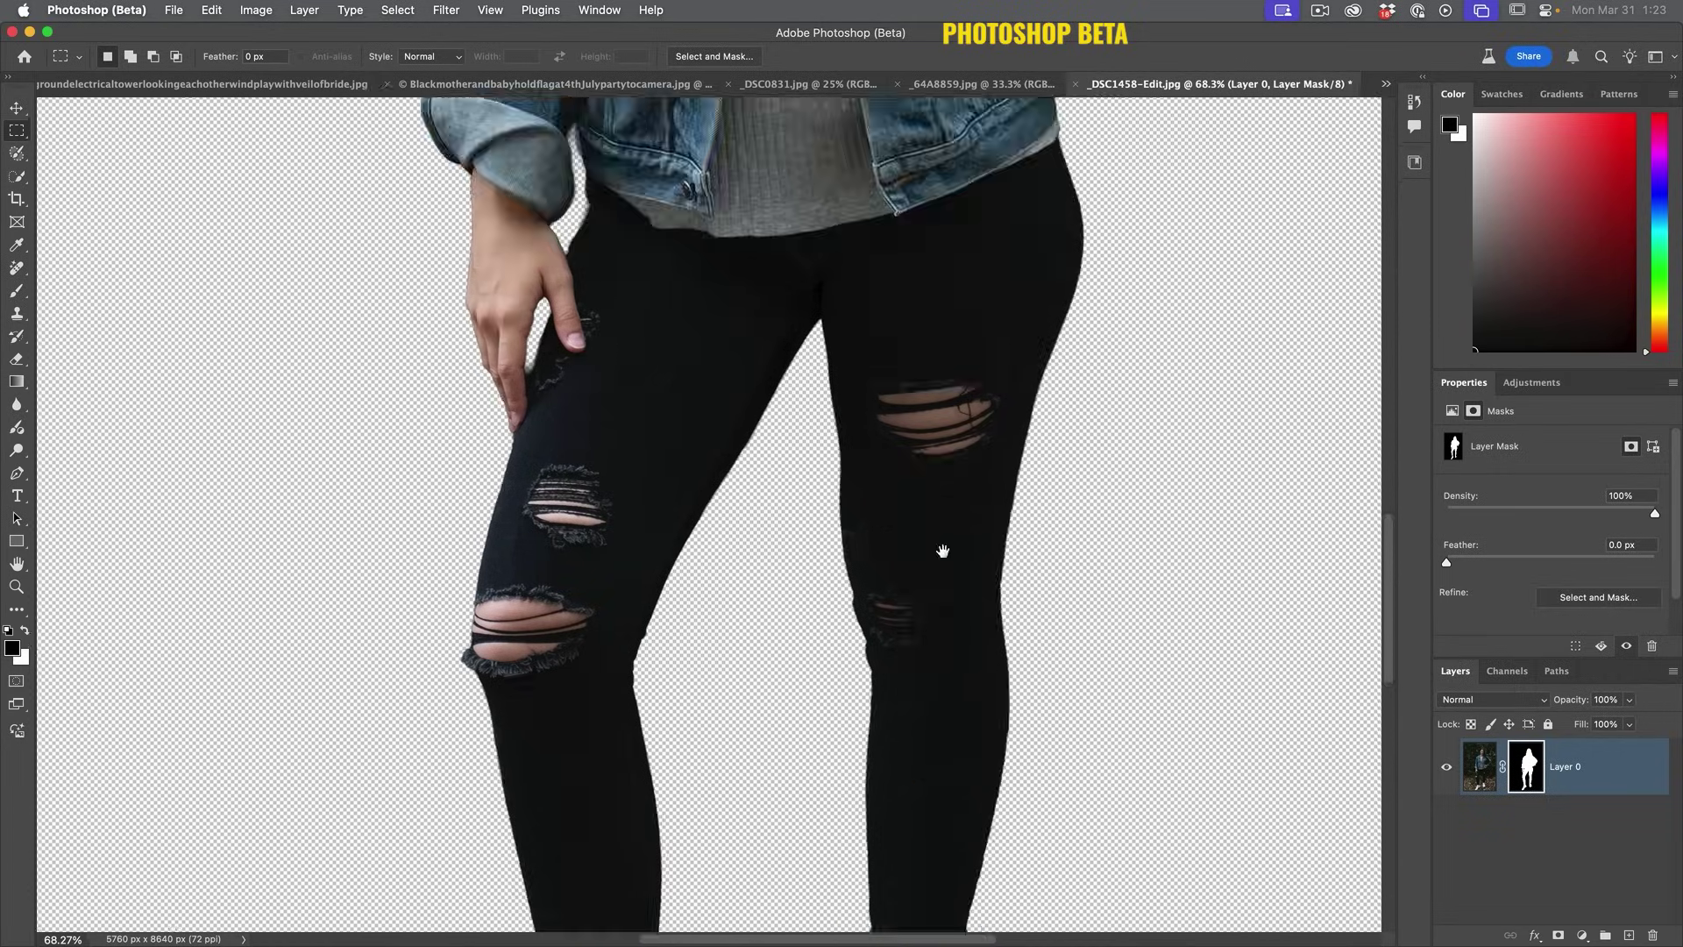
scroll(946, 525, "down", 5)
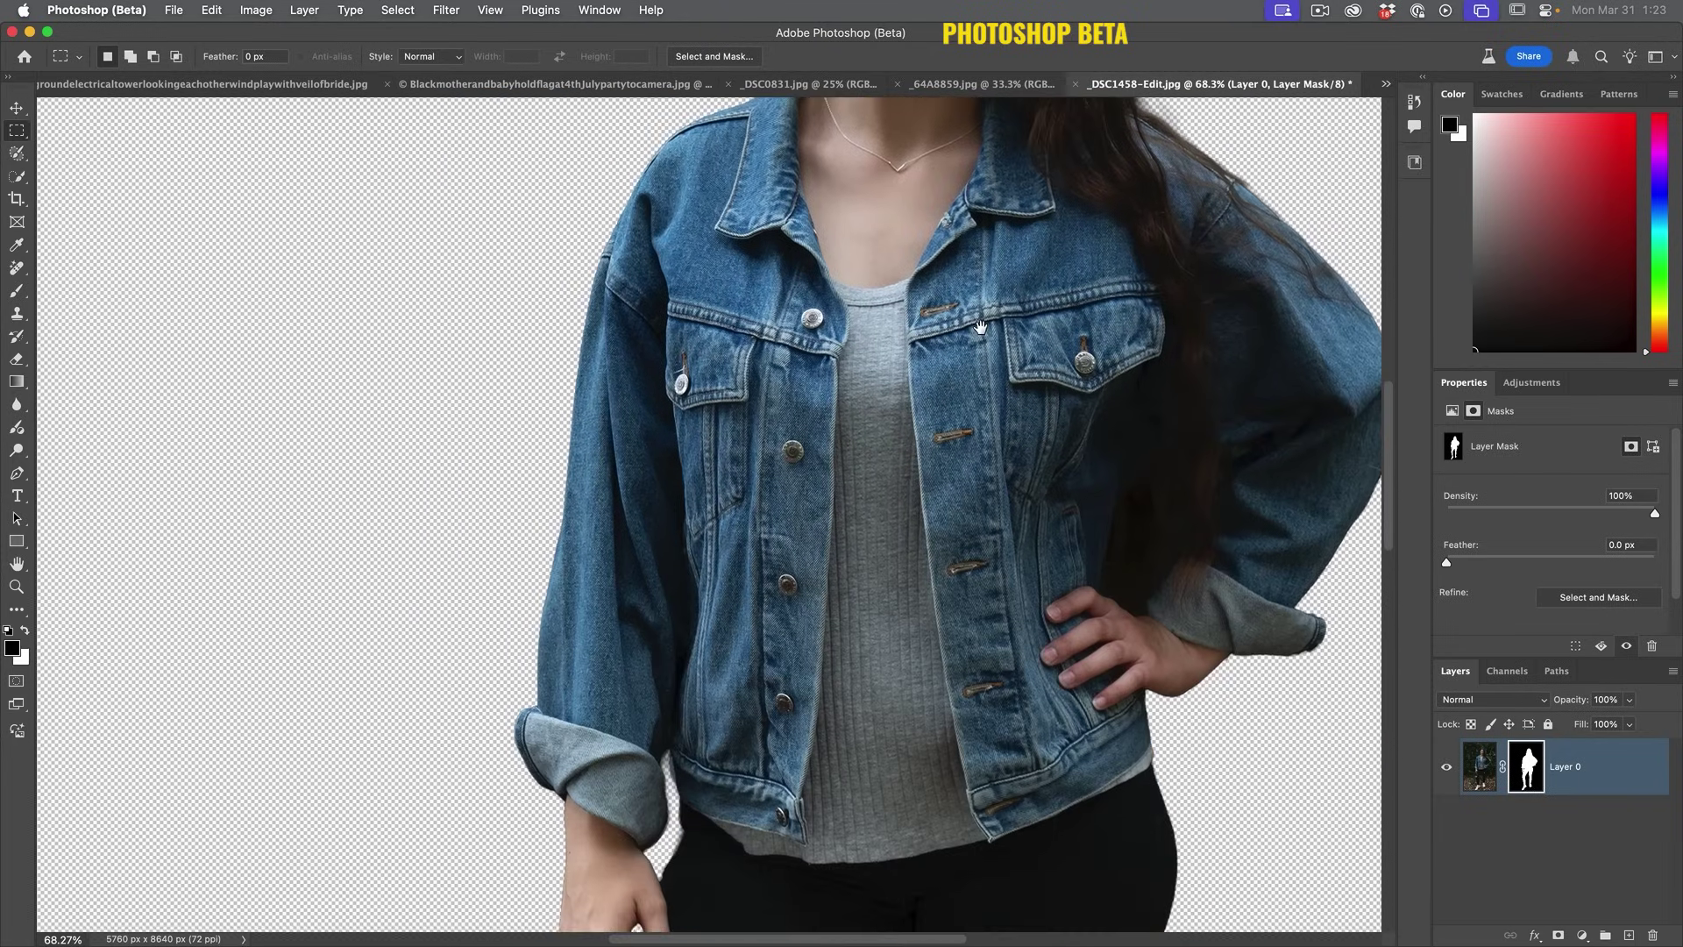
scroll(783, 586, "up", 8)
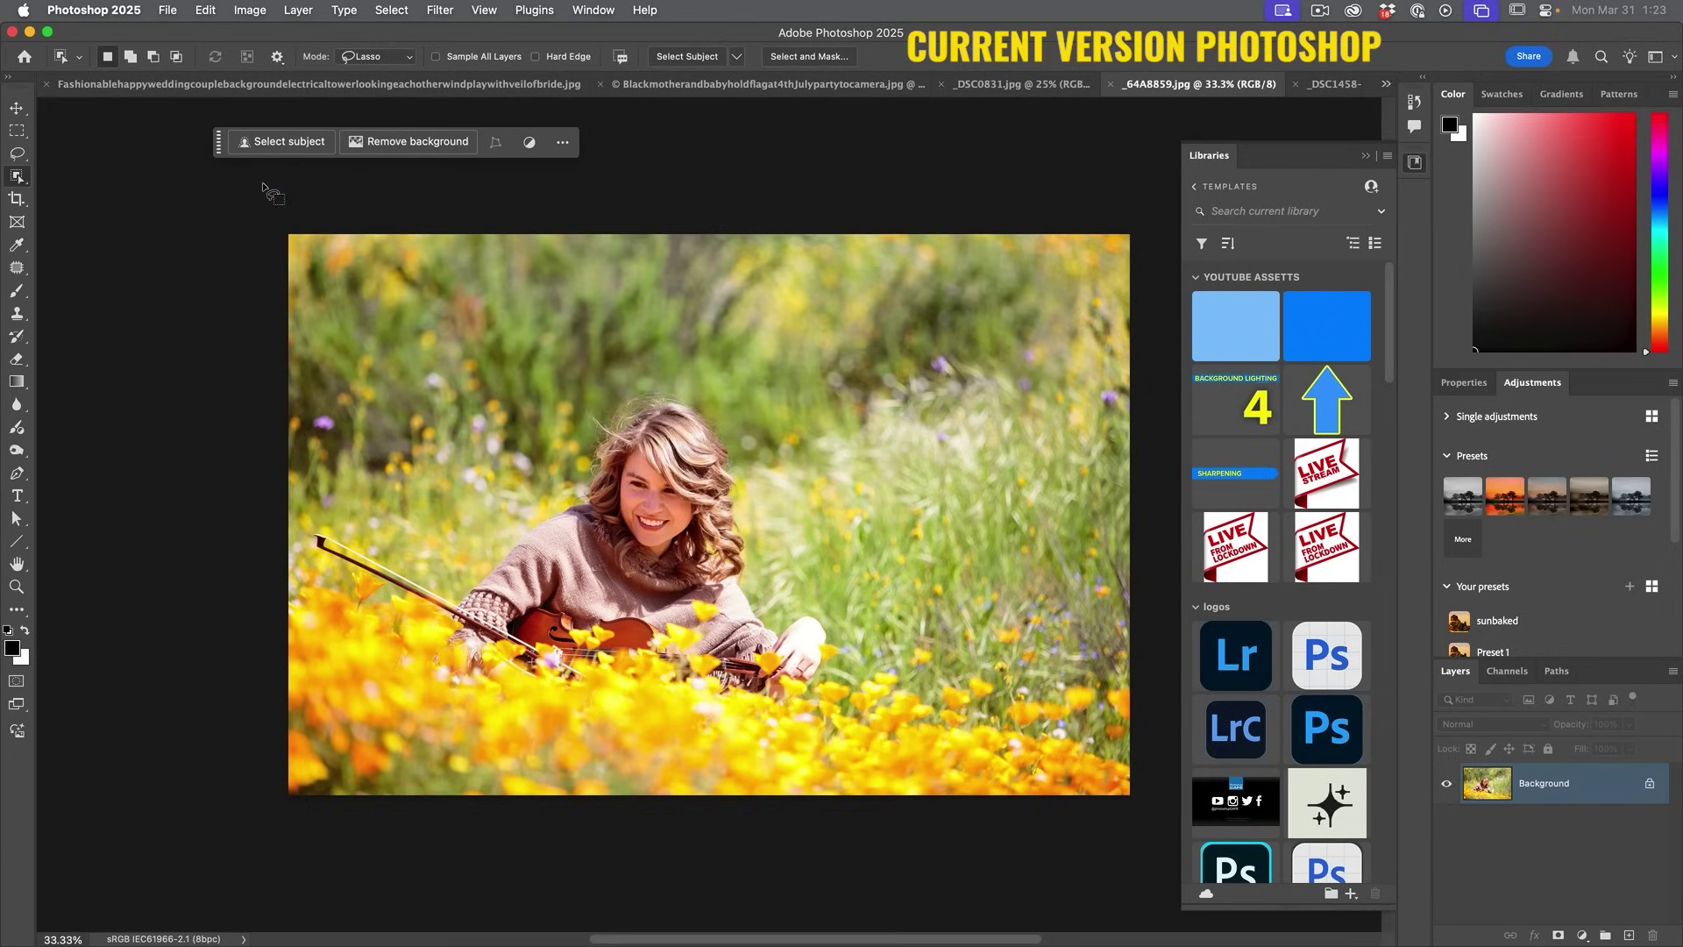
Step: Select the violinist and mask out the meadow in both Photoshop 2025 and Beta
left_click(286, 145)
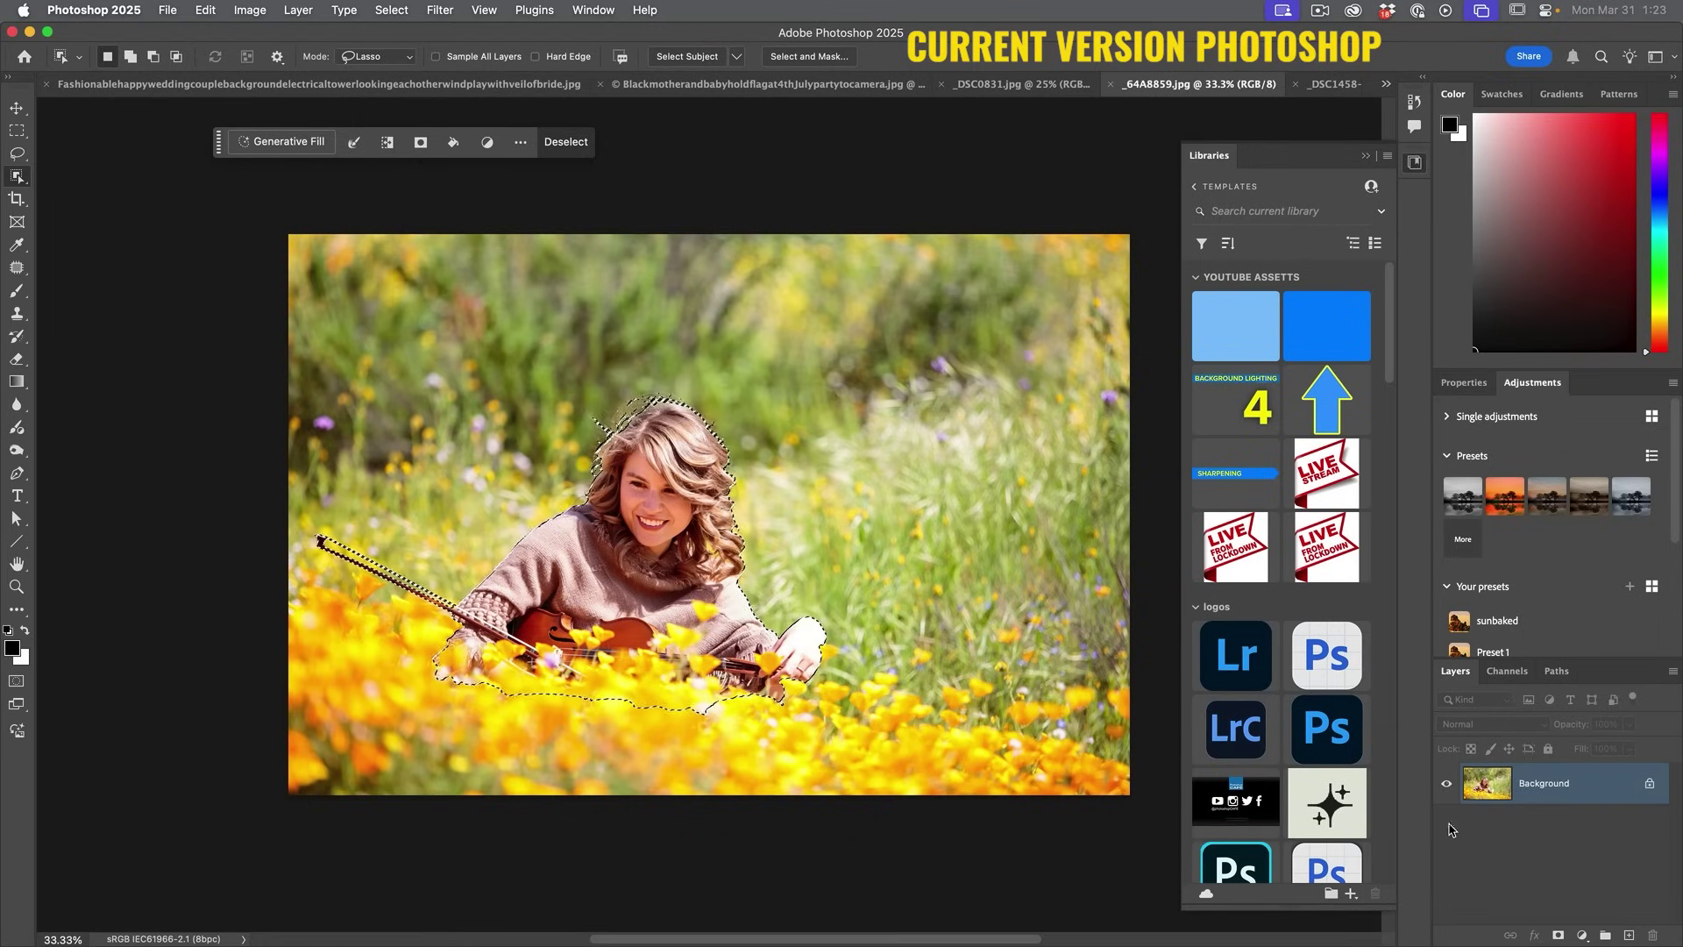
left_click(1565, 933)
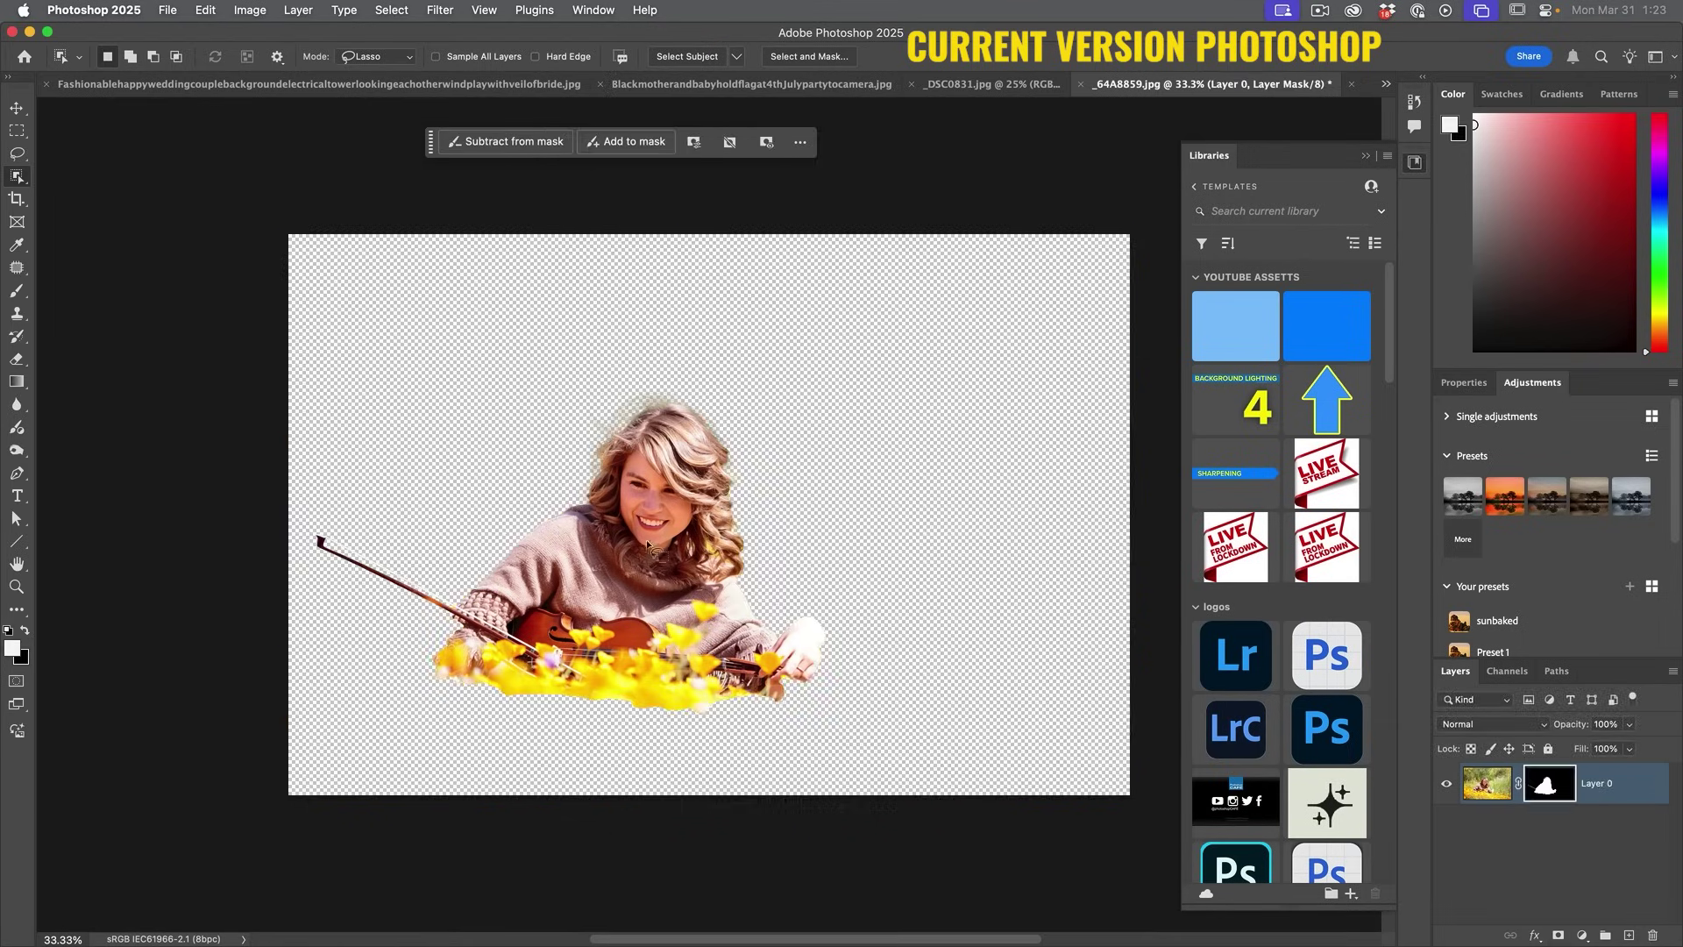
scroll(489, 570, "up", 5)
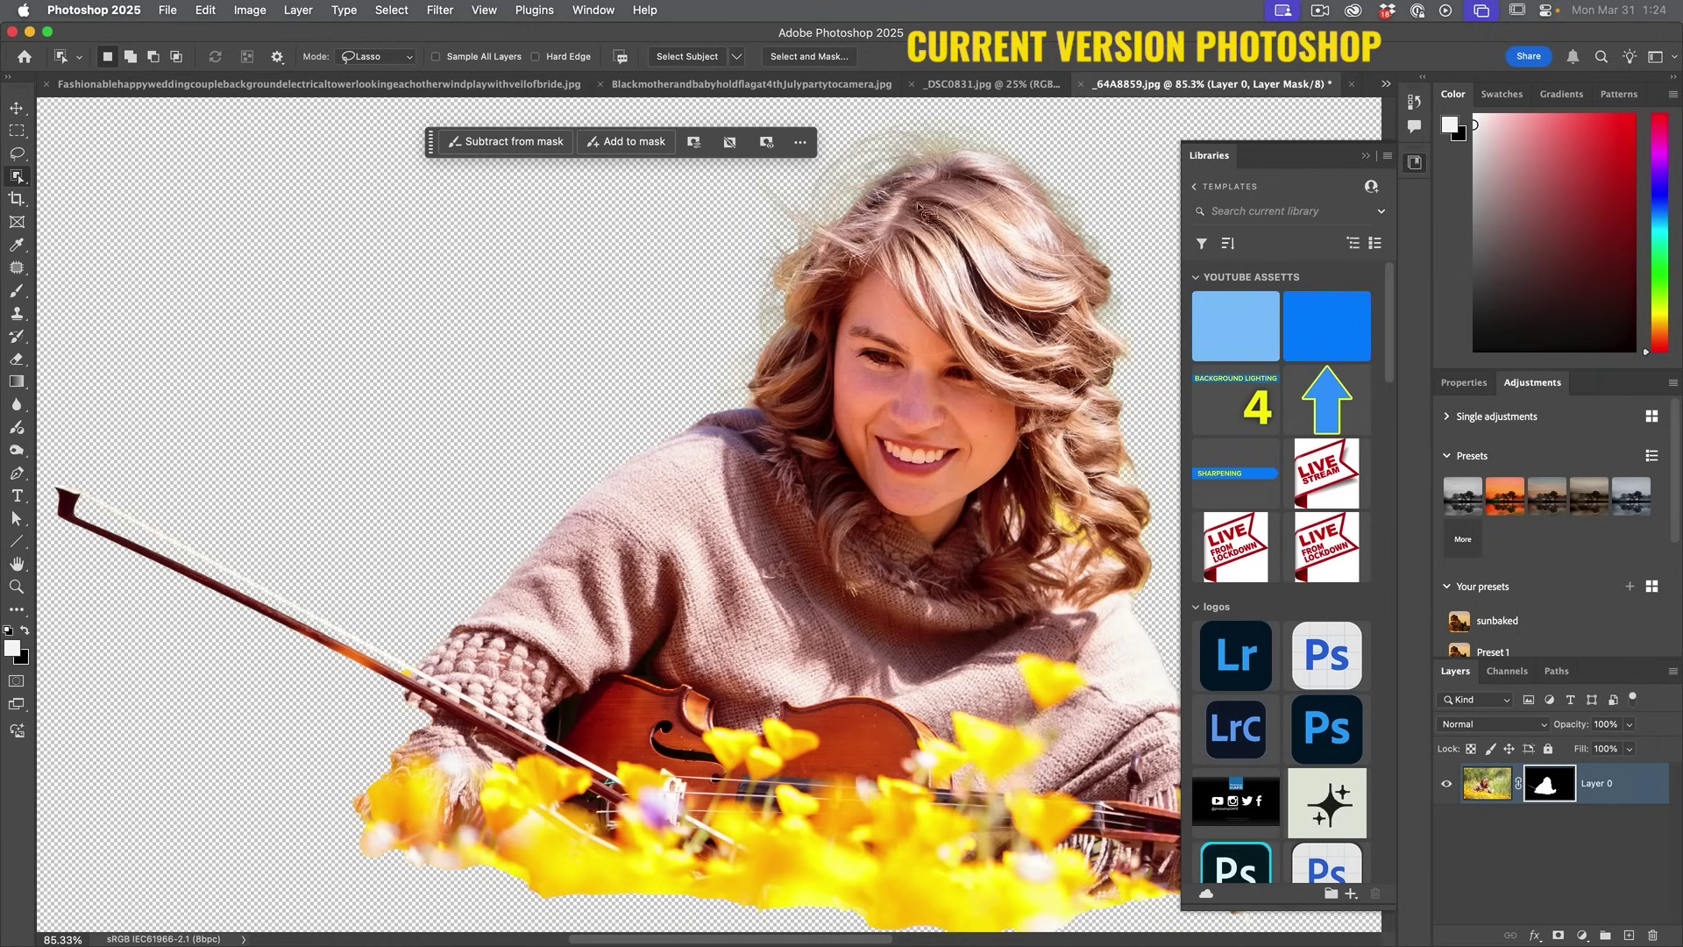
scroll(918, 207, "down", 3)
scroll(918, 208, "right", 4)
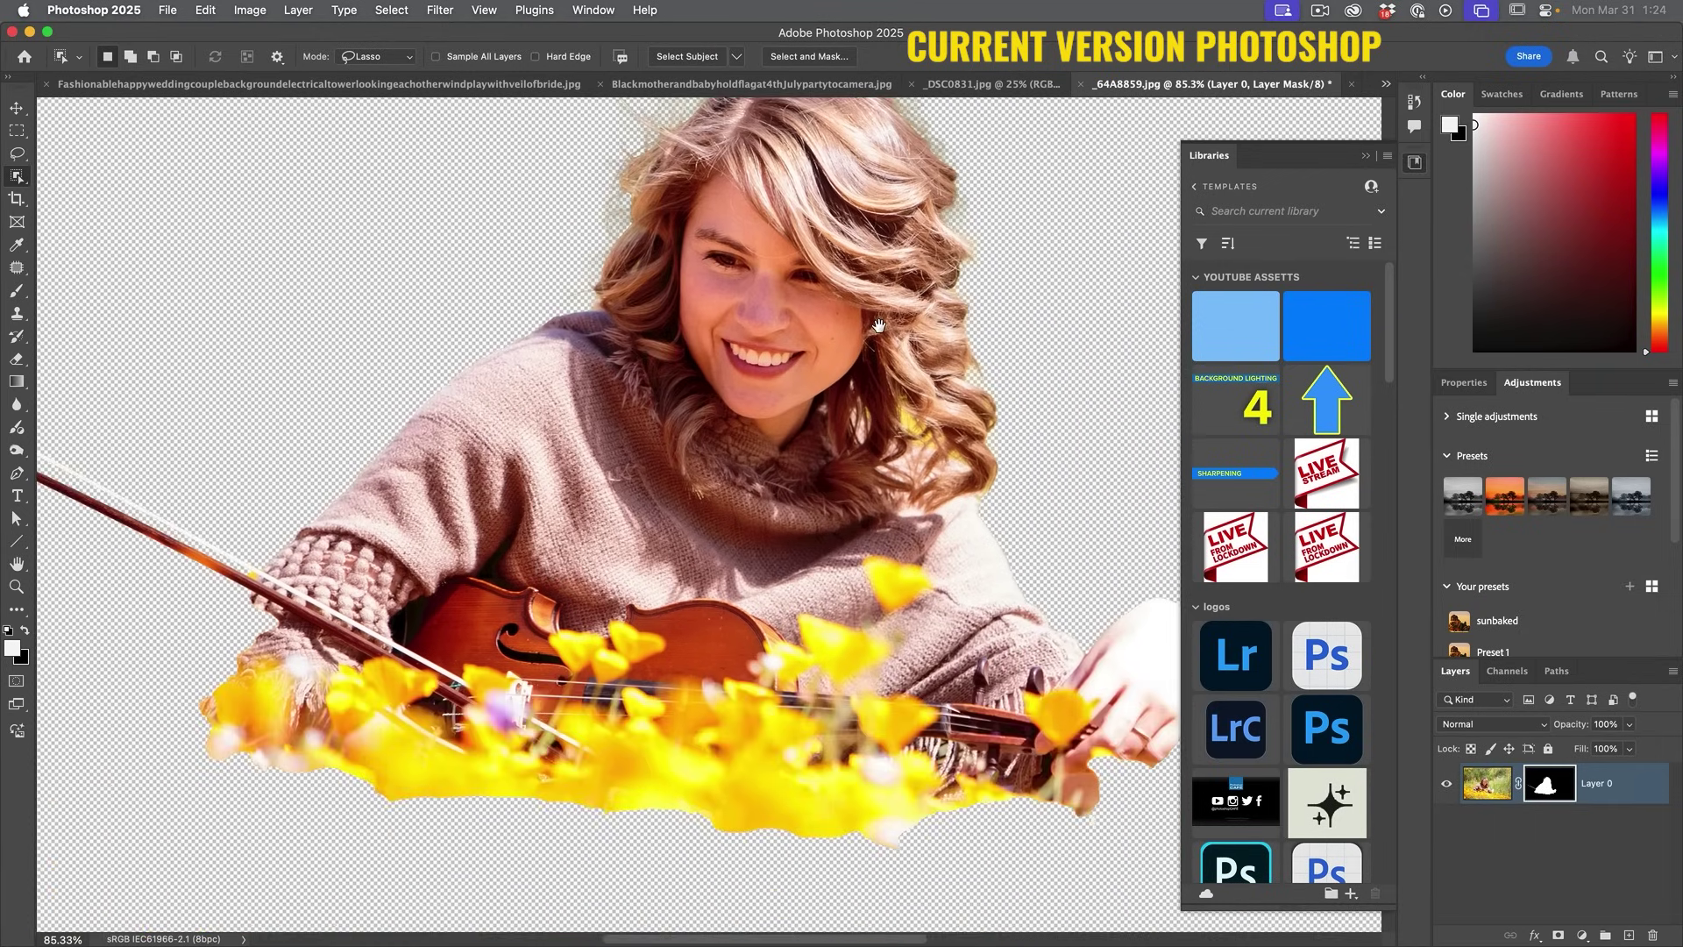
left_click_drag(879, 325, 832, 335)
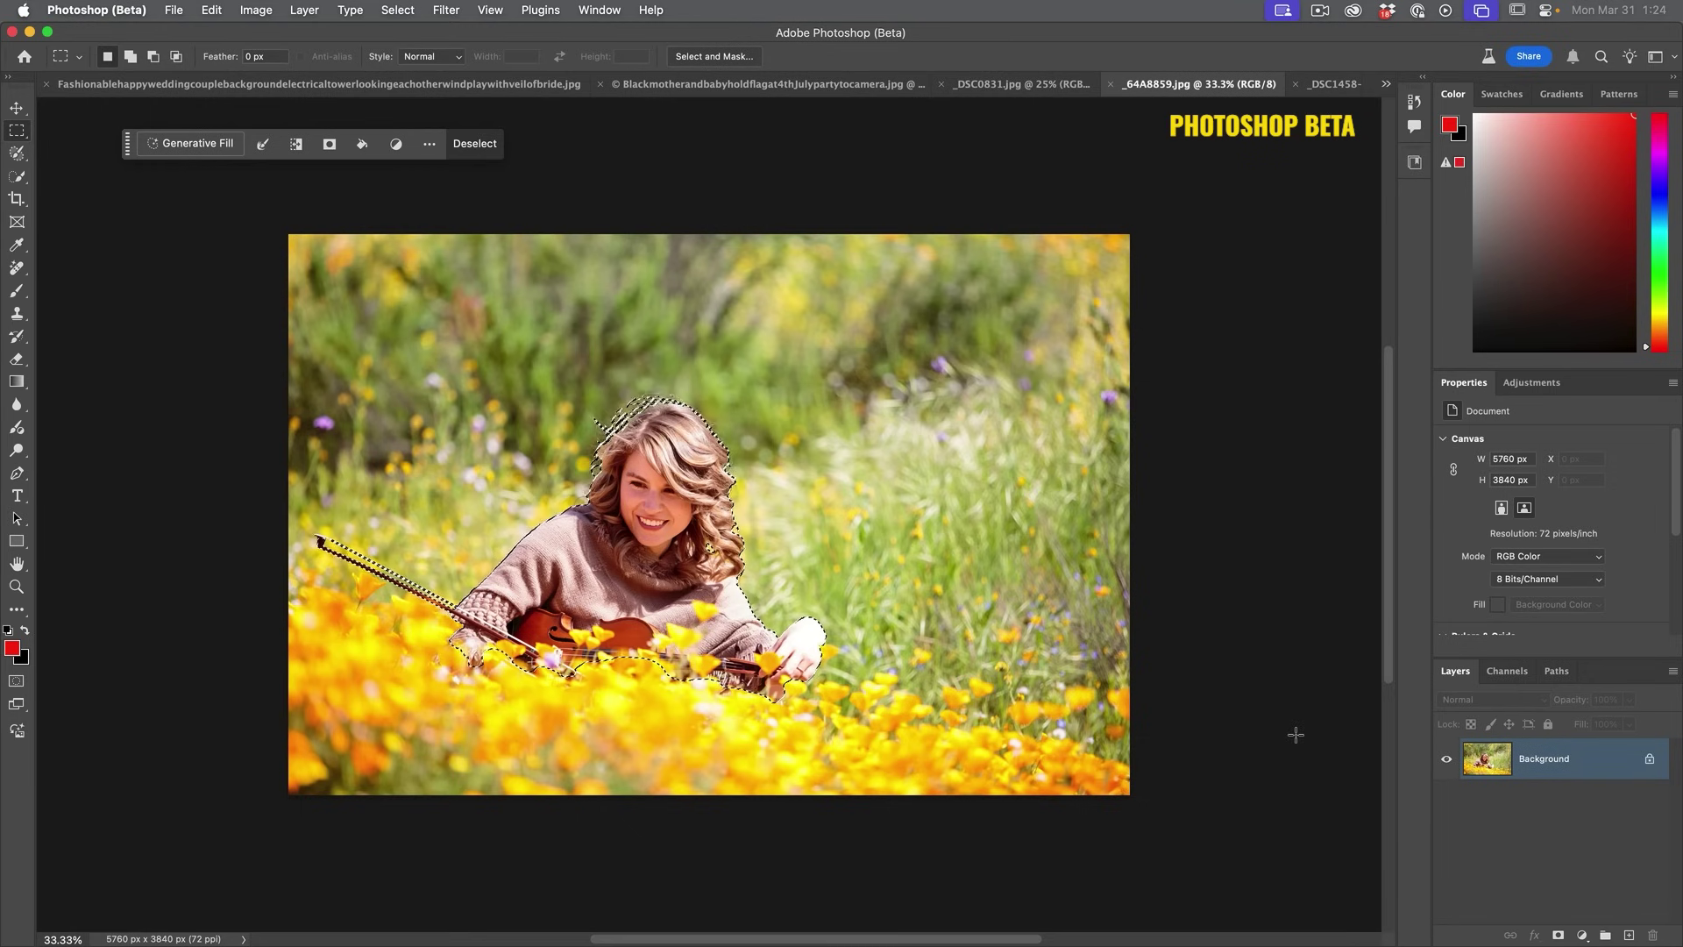
left_click(1561, 936)
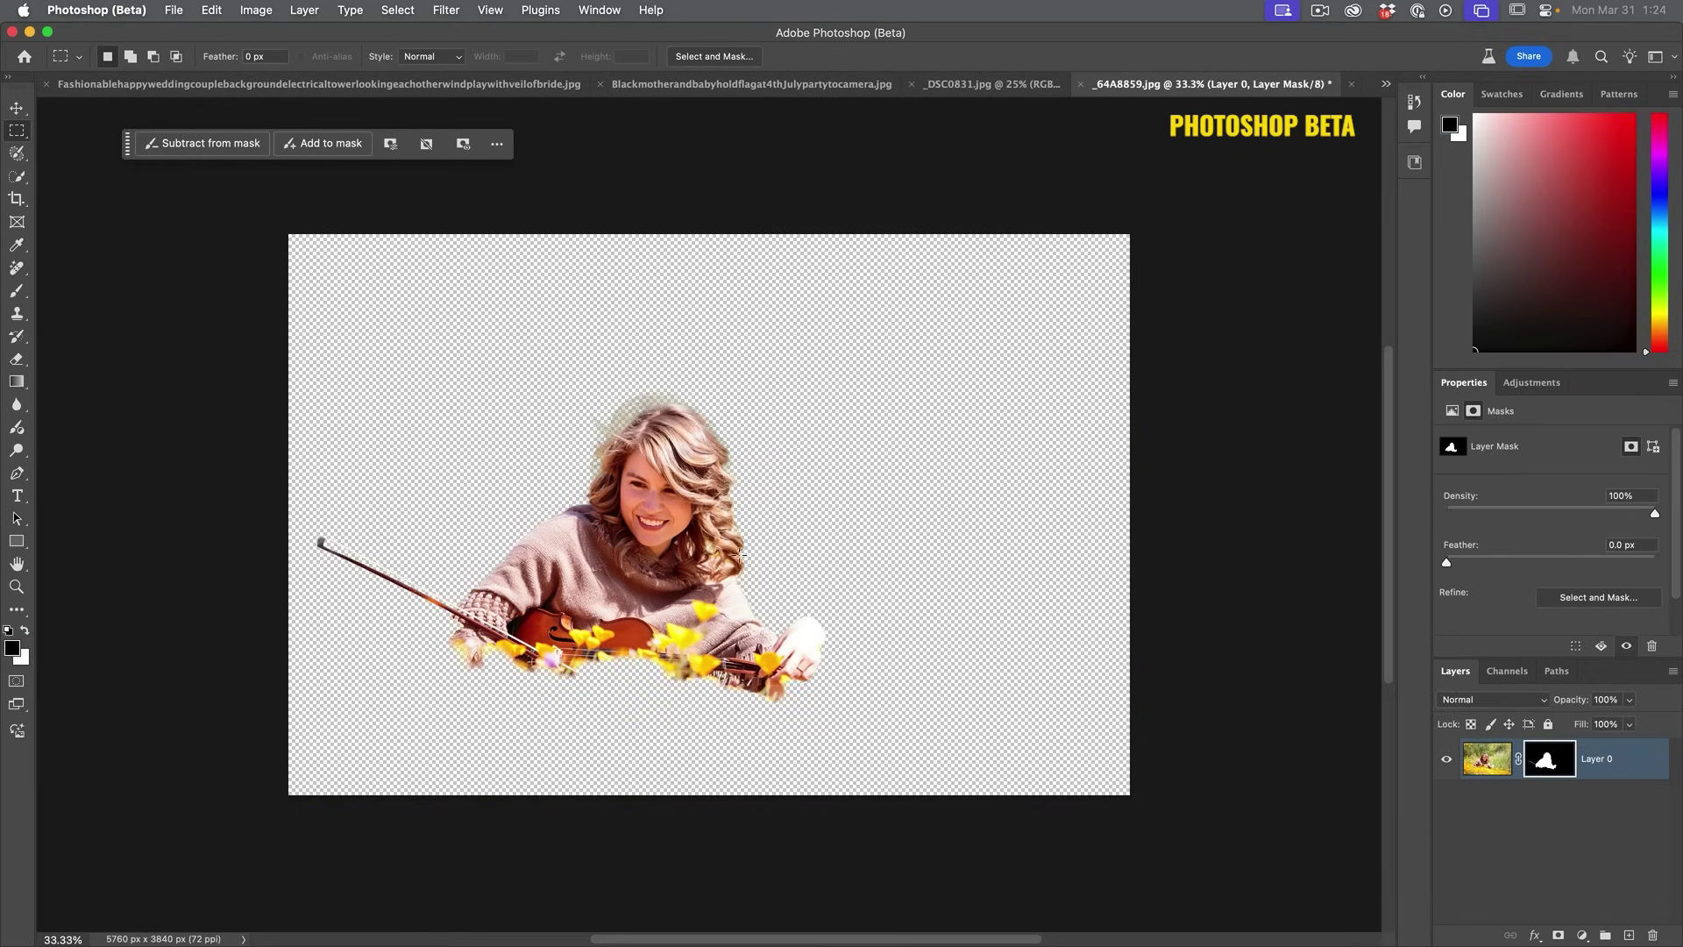
scroll(605, 485, "up", 5)
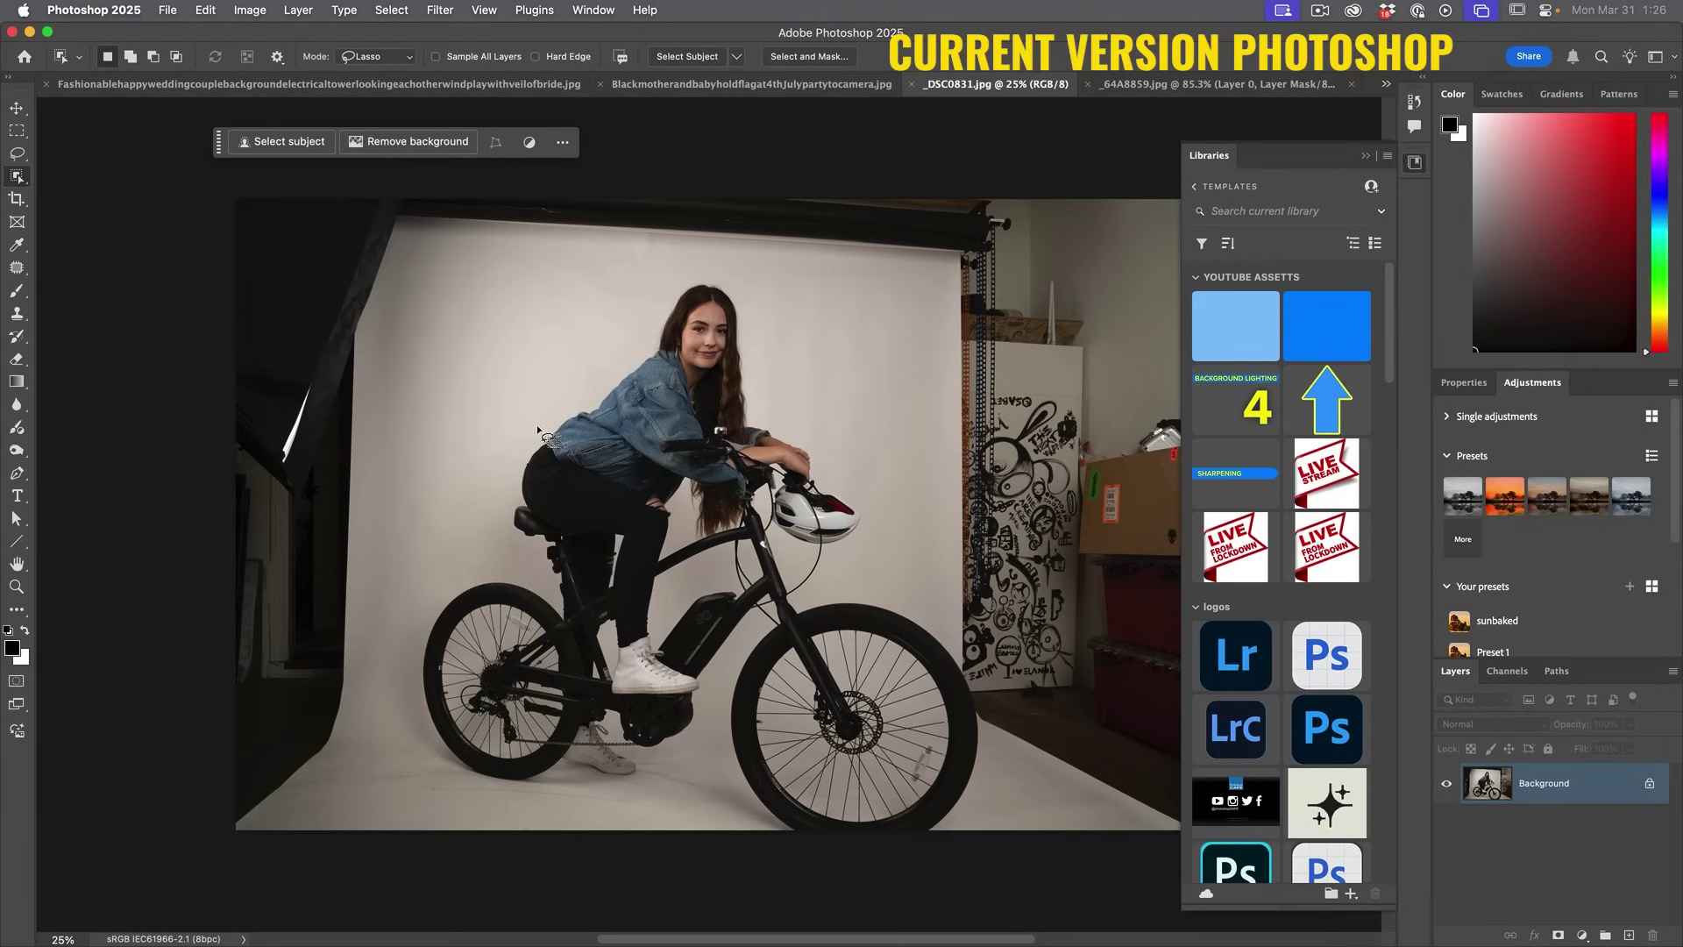
Step: Select the woman on the bike as the subject
left_click(290, 147)
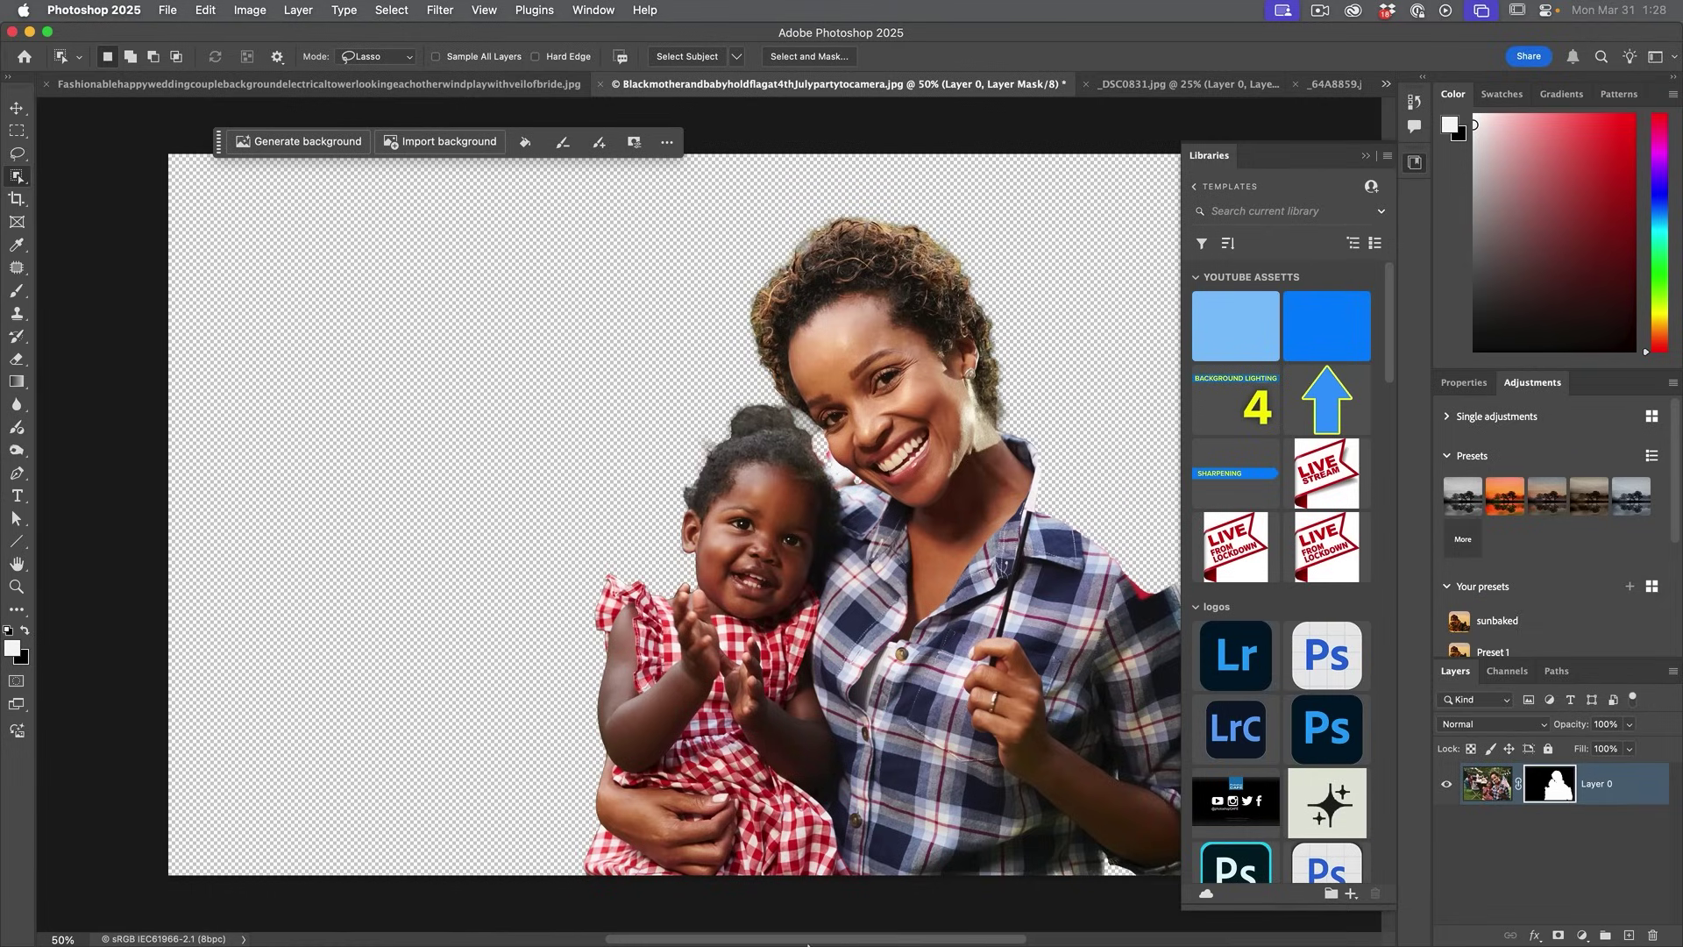
Step: Remove the flag photo's background in Photoshop Beta and return to Photoshop 2025
left_click(684, 935)
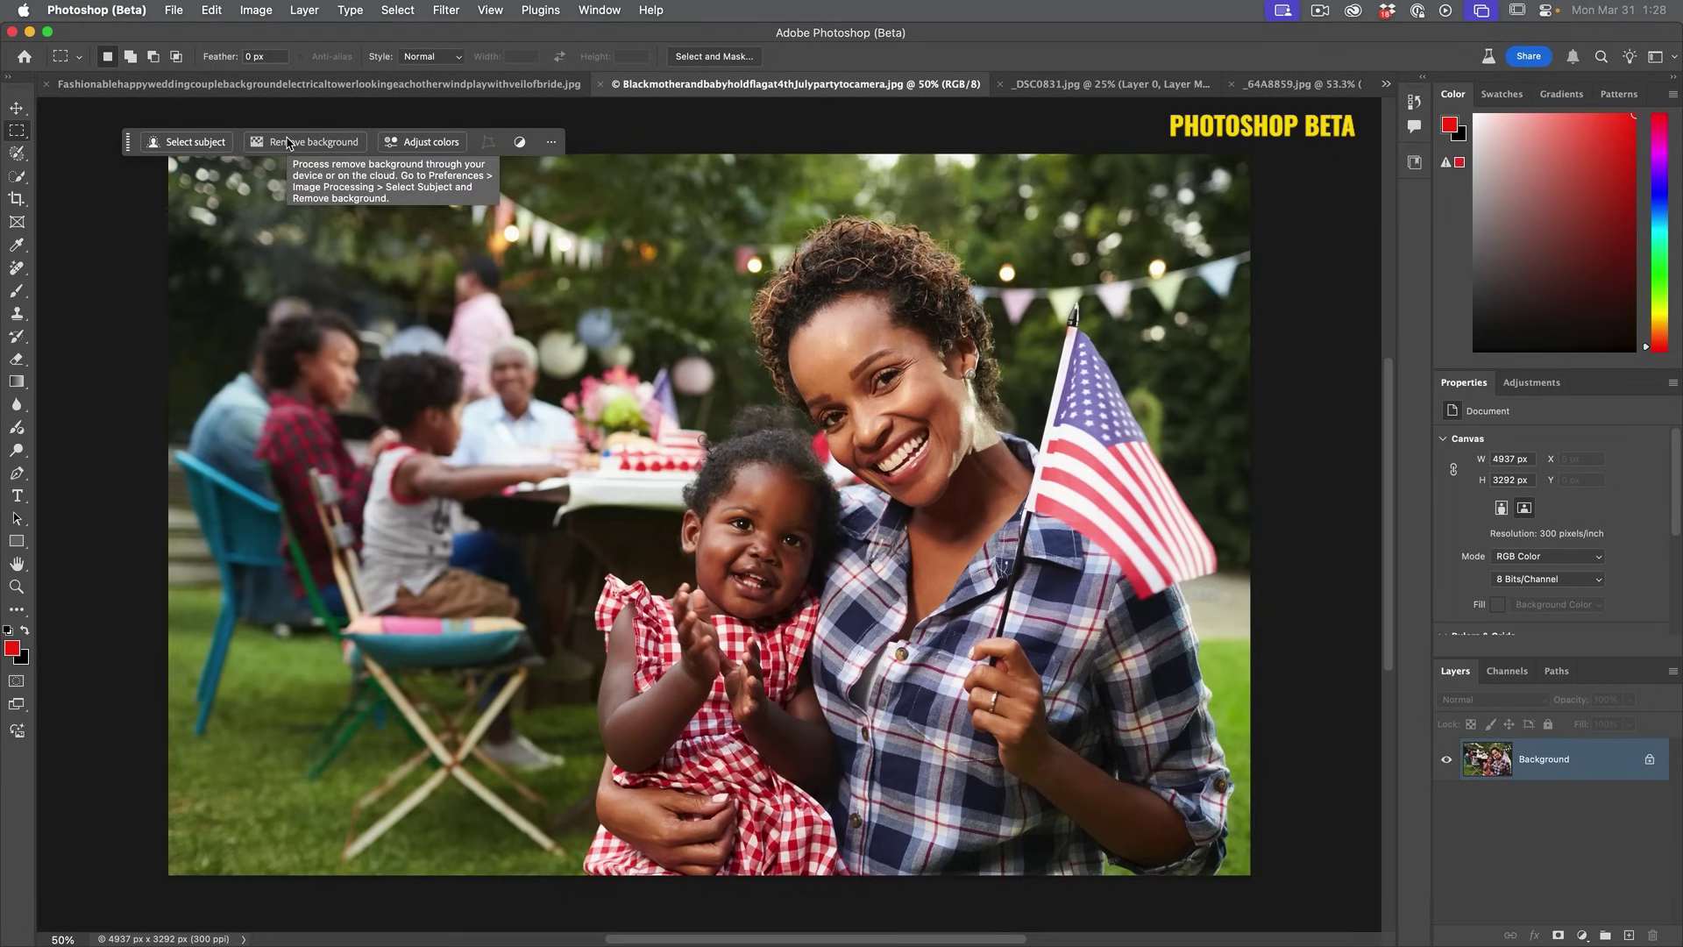
left_click(287, 143)
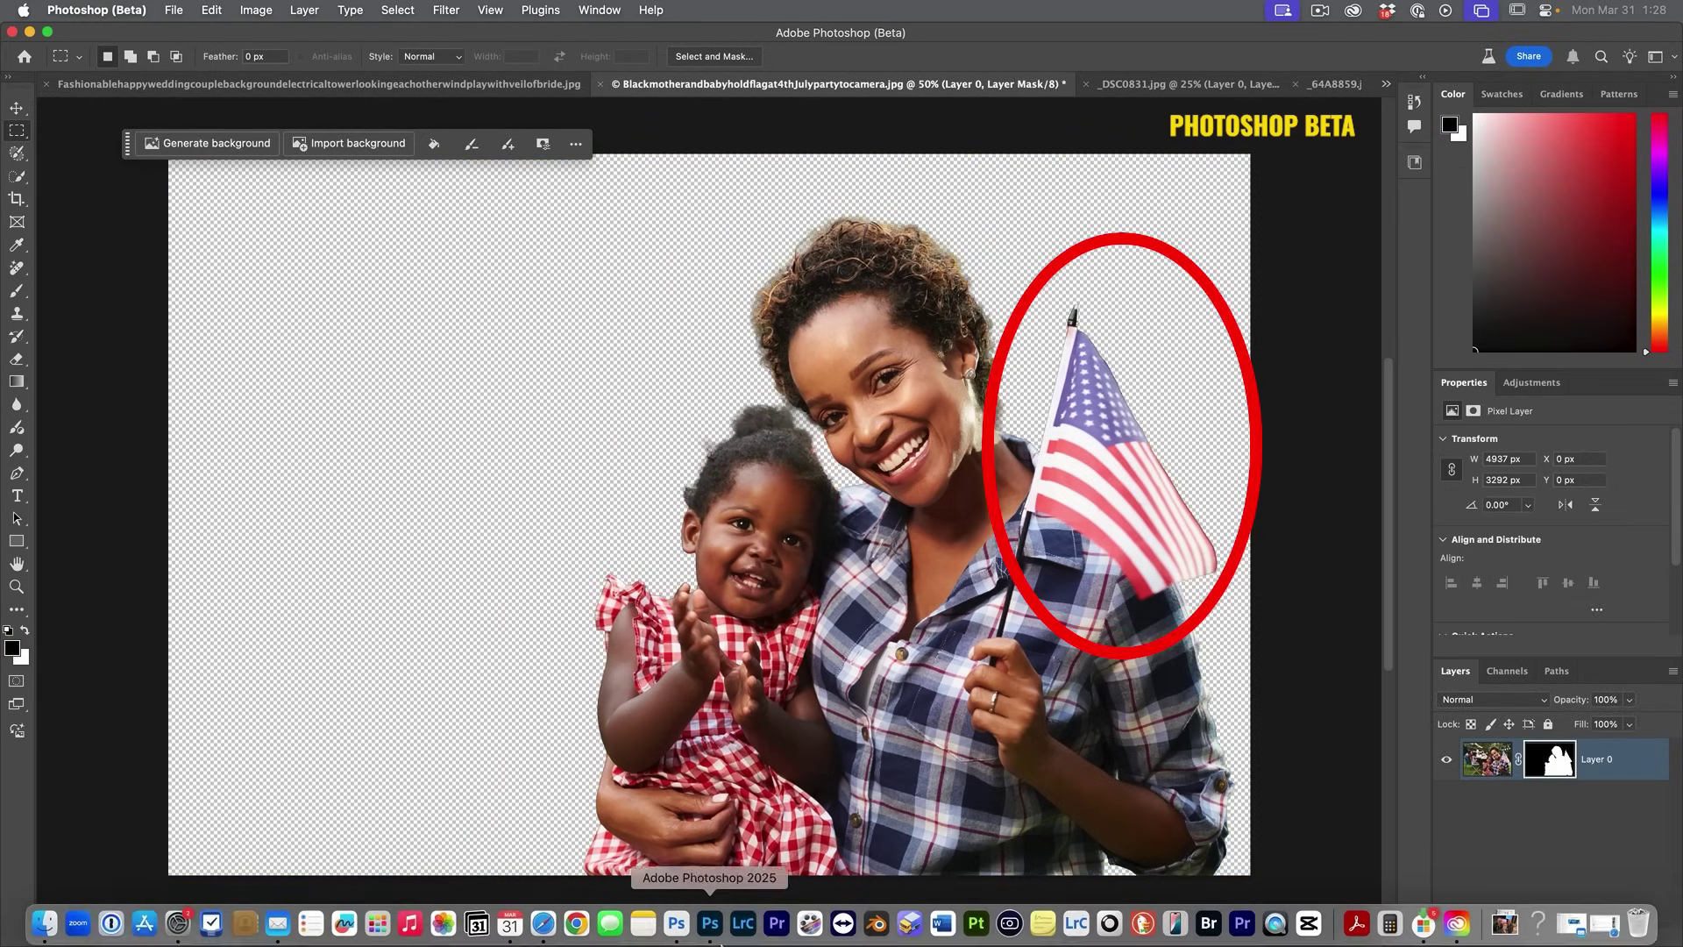
left_click(710, 920)
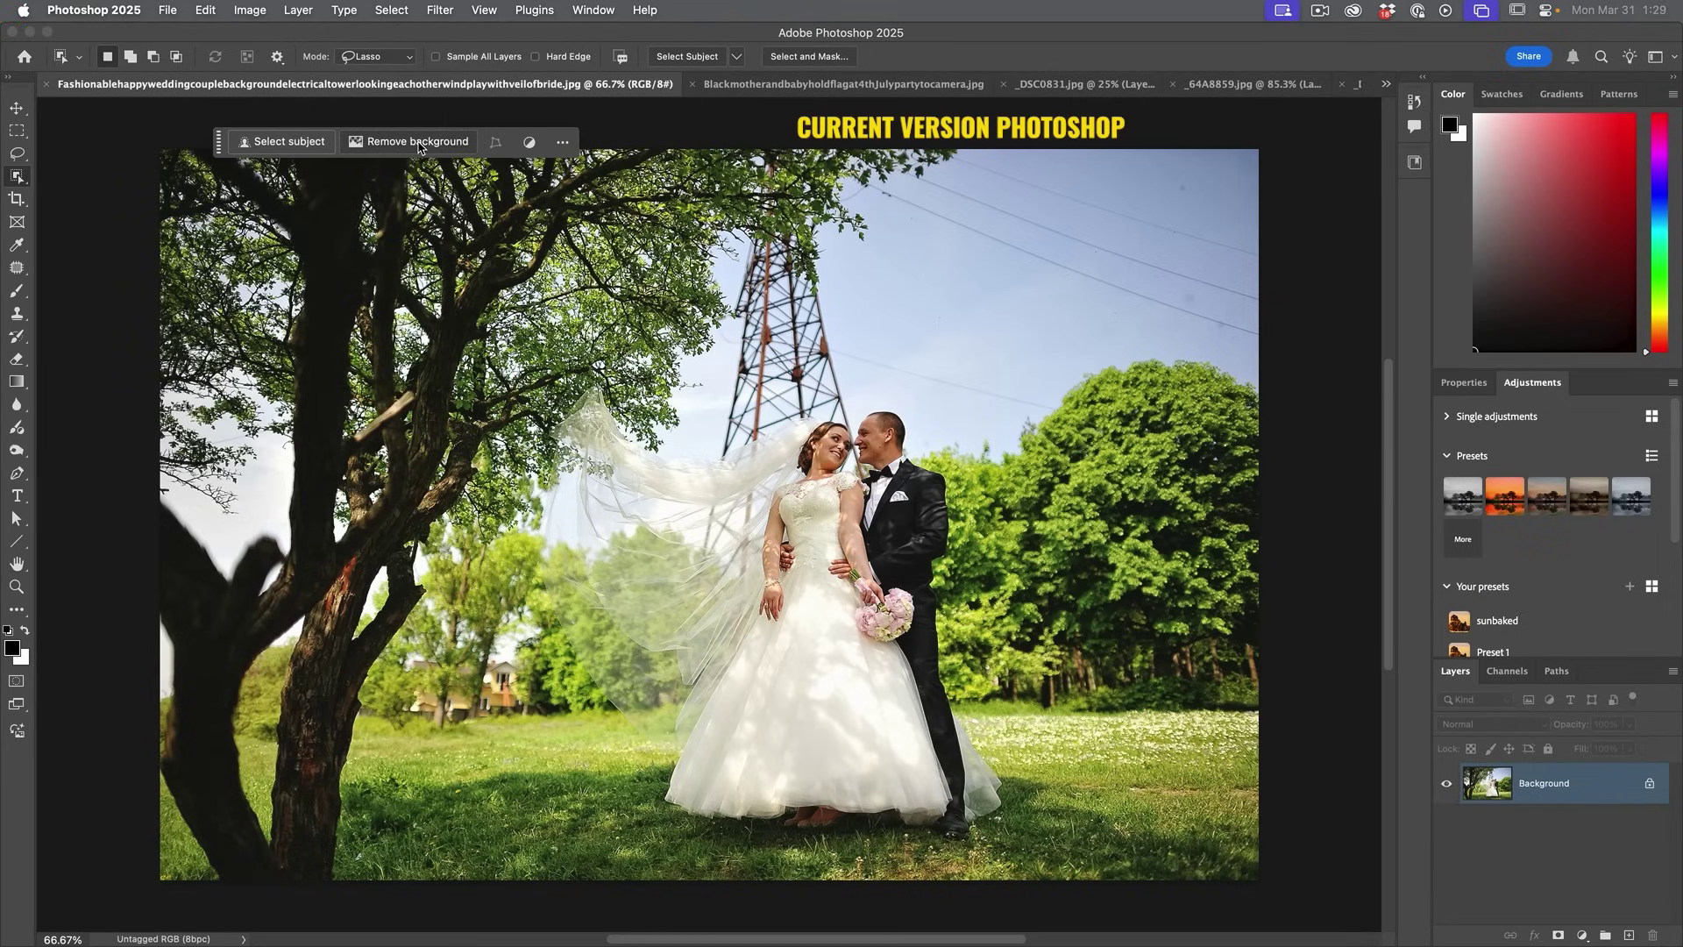
Step: Mask the wedding couple in Photoshop 2025 and remove their background in Beta
left_click(419, 142)
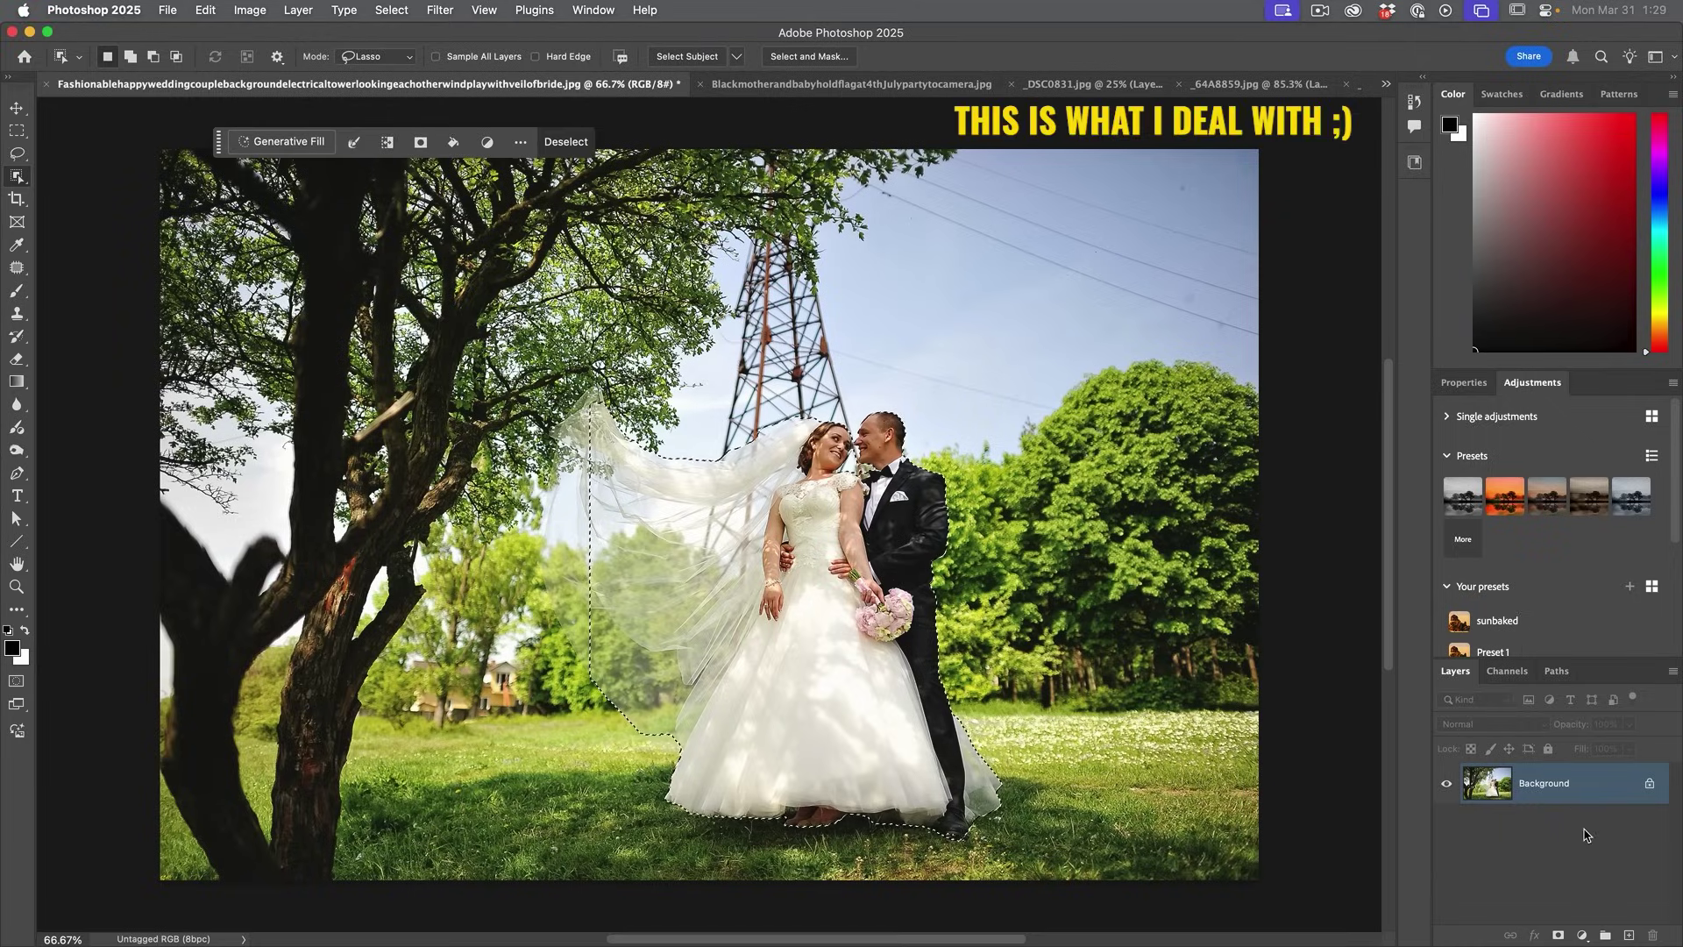
left_click(1558, 935)
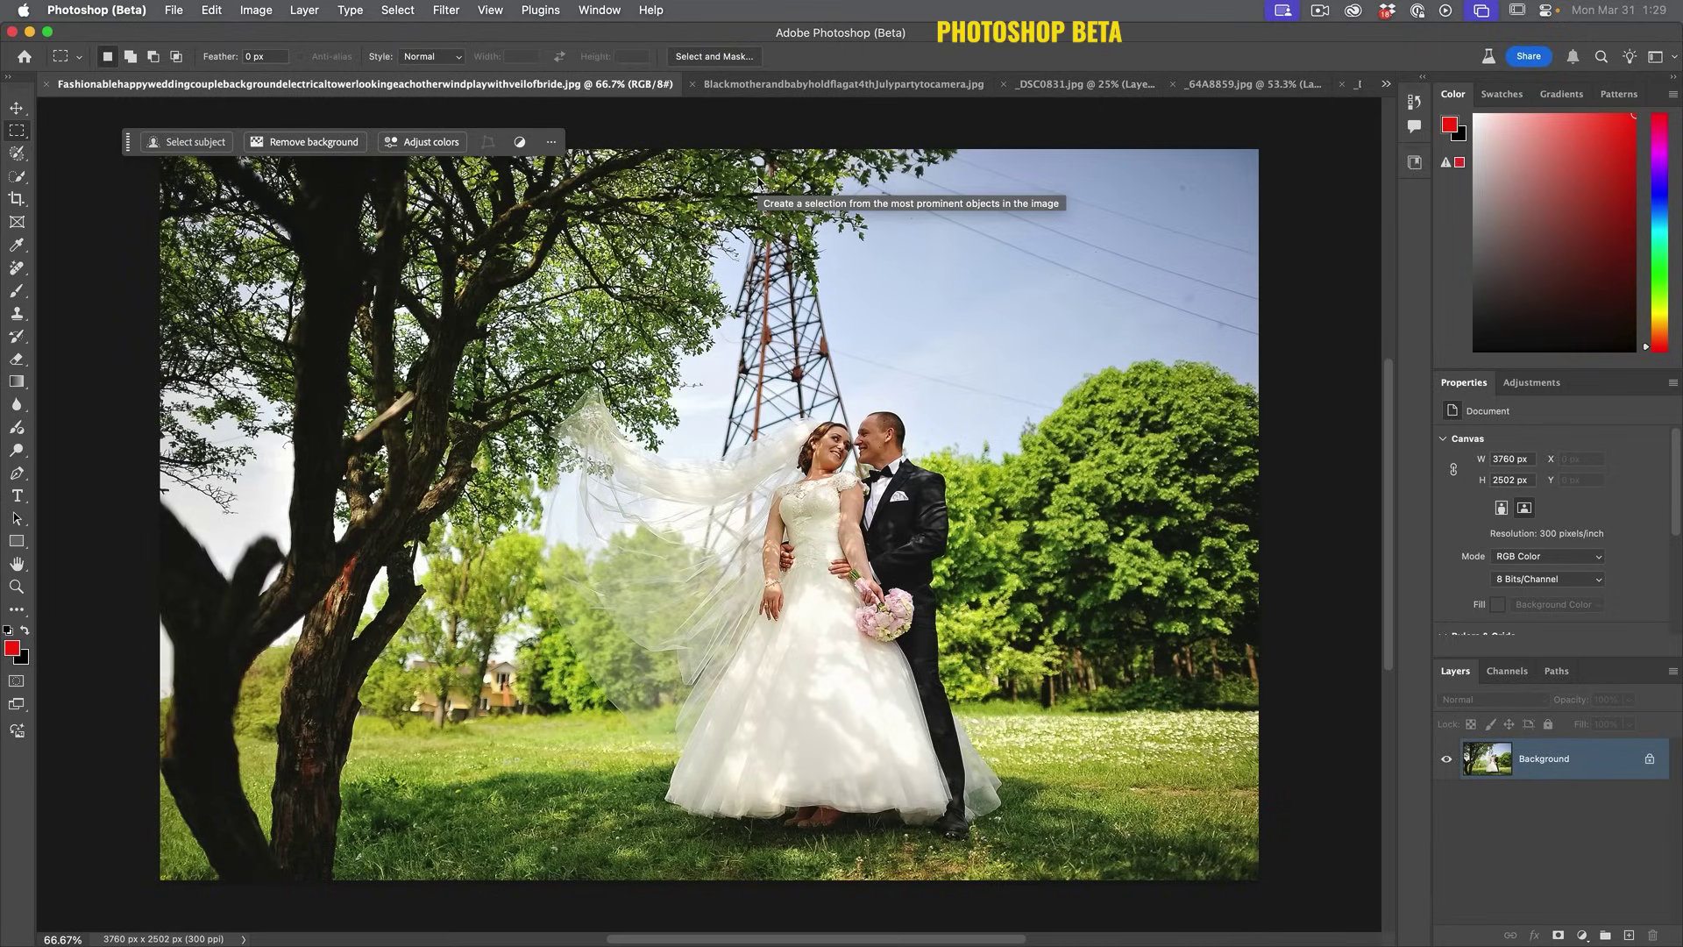
left_click(305, 142)
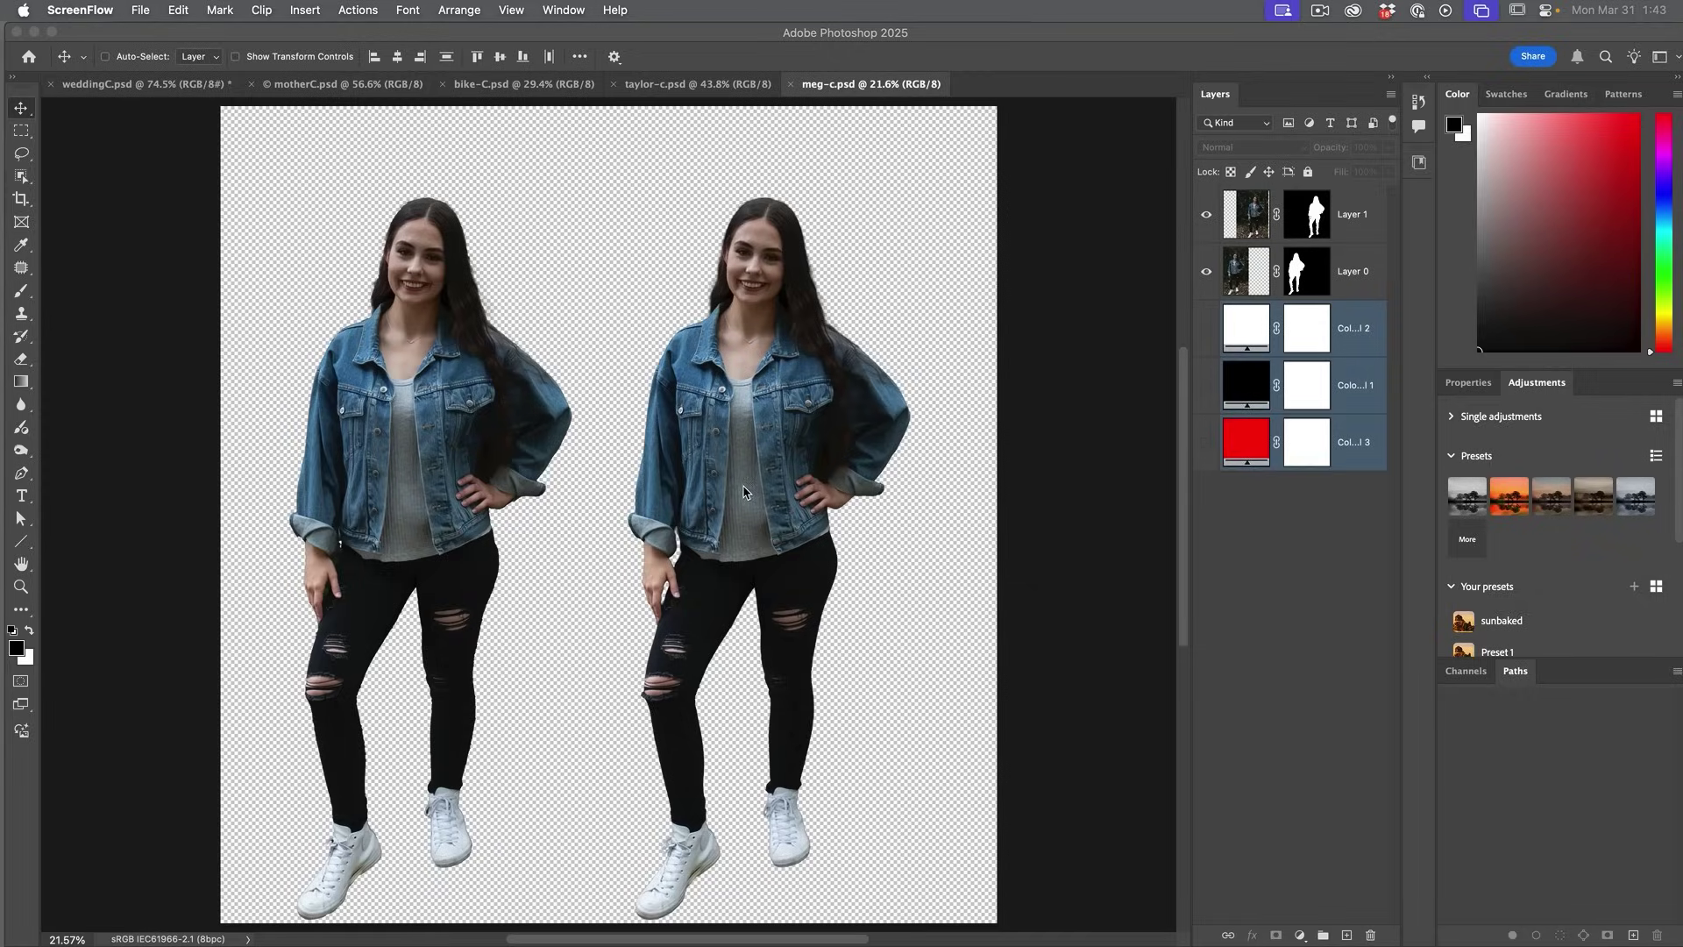
Step: Show the white fill behind the meg-c cutouts and zoom in on the legs and shoes
left_click(1206, 330)
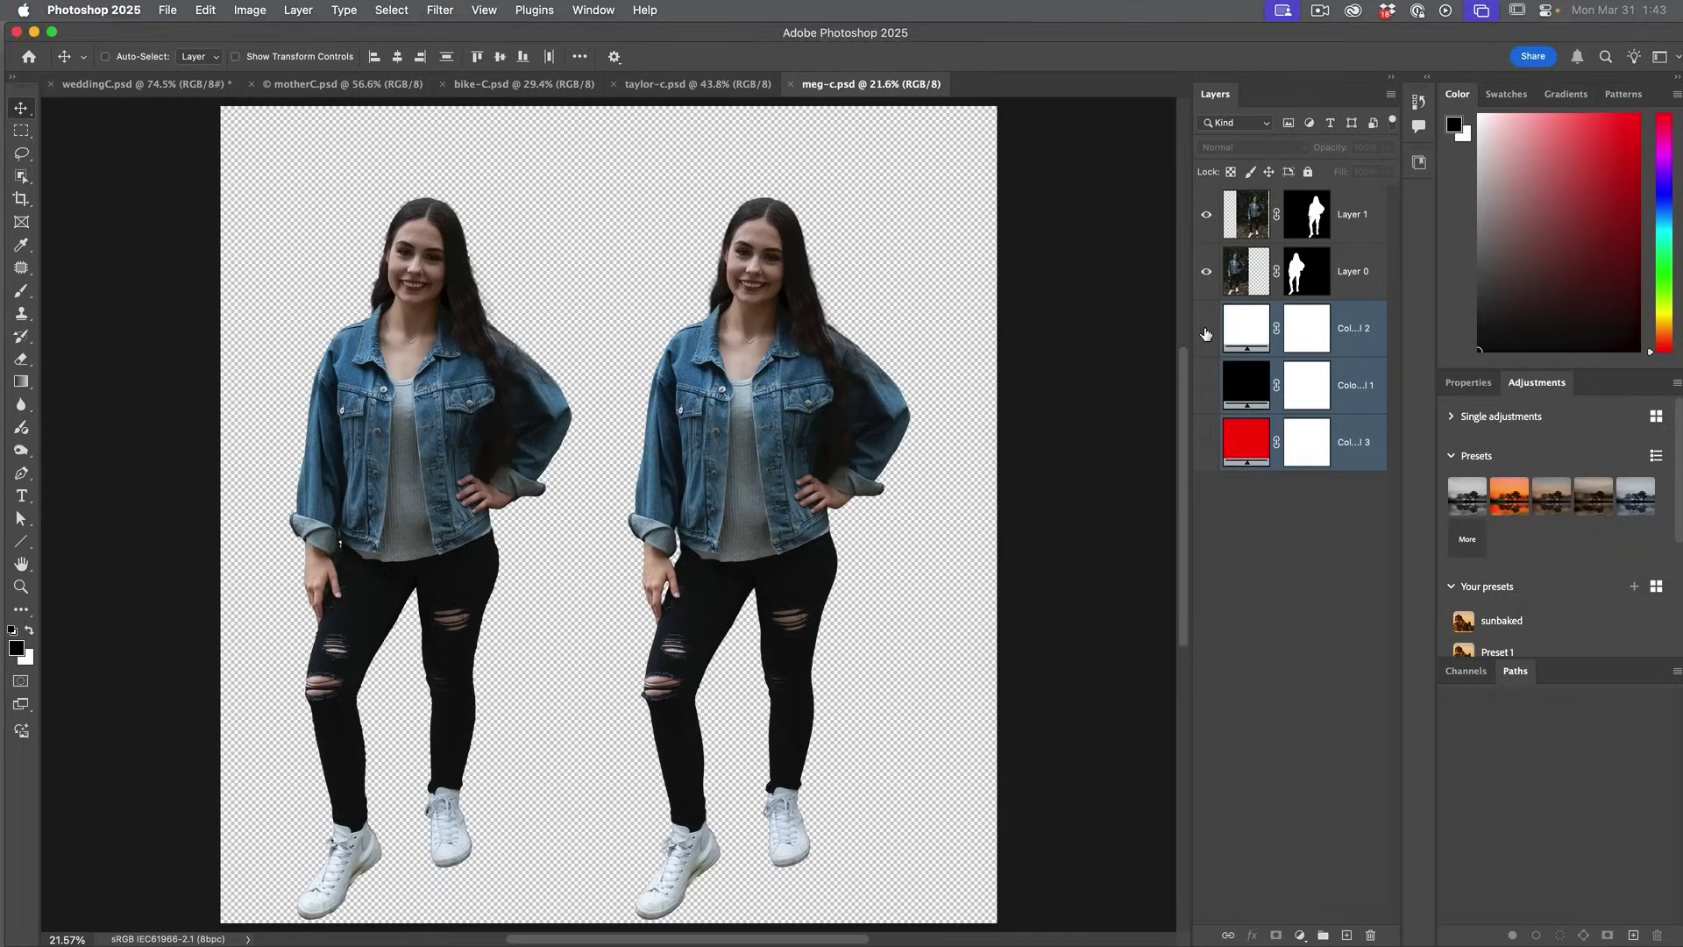
key("super+equal")
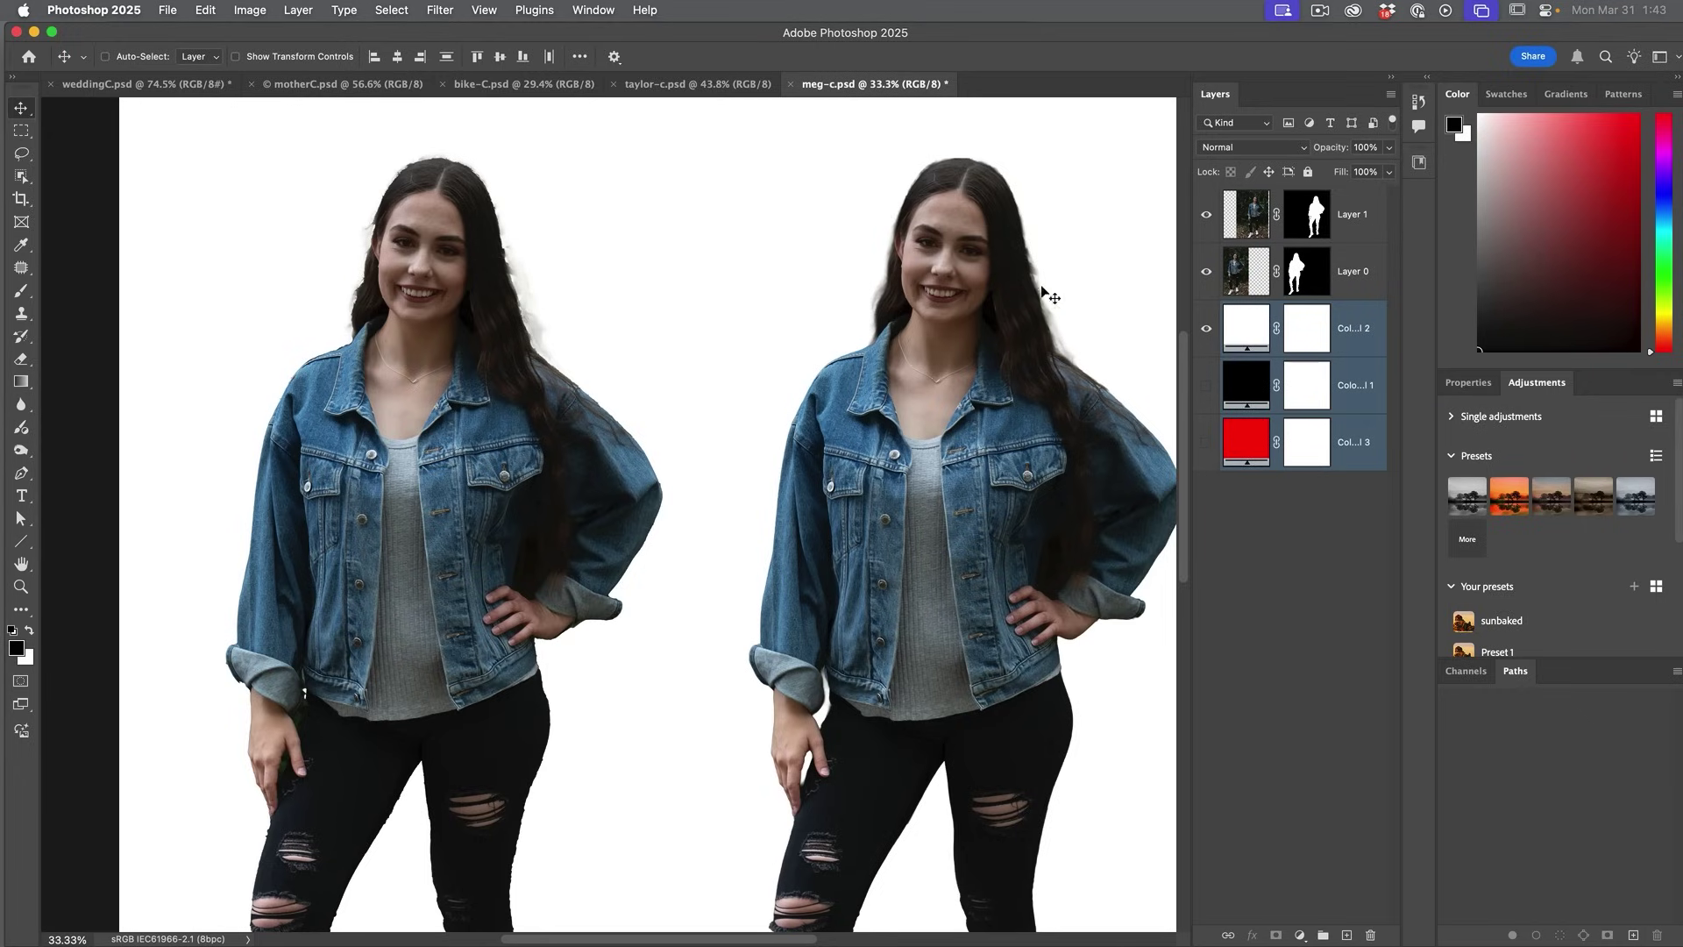
left_click_drag(982, 359, 905, 247)
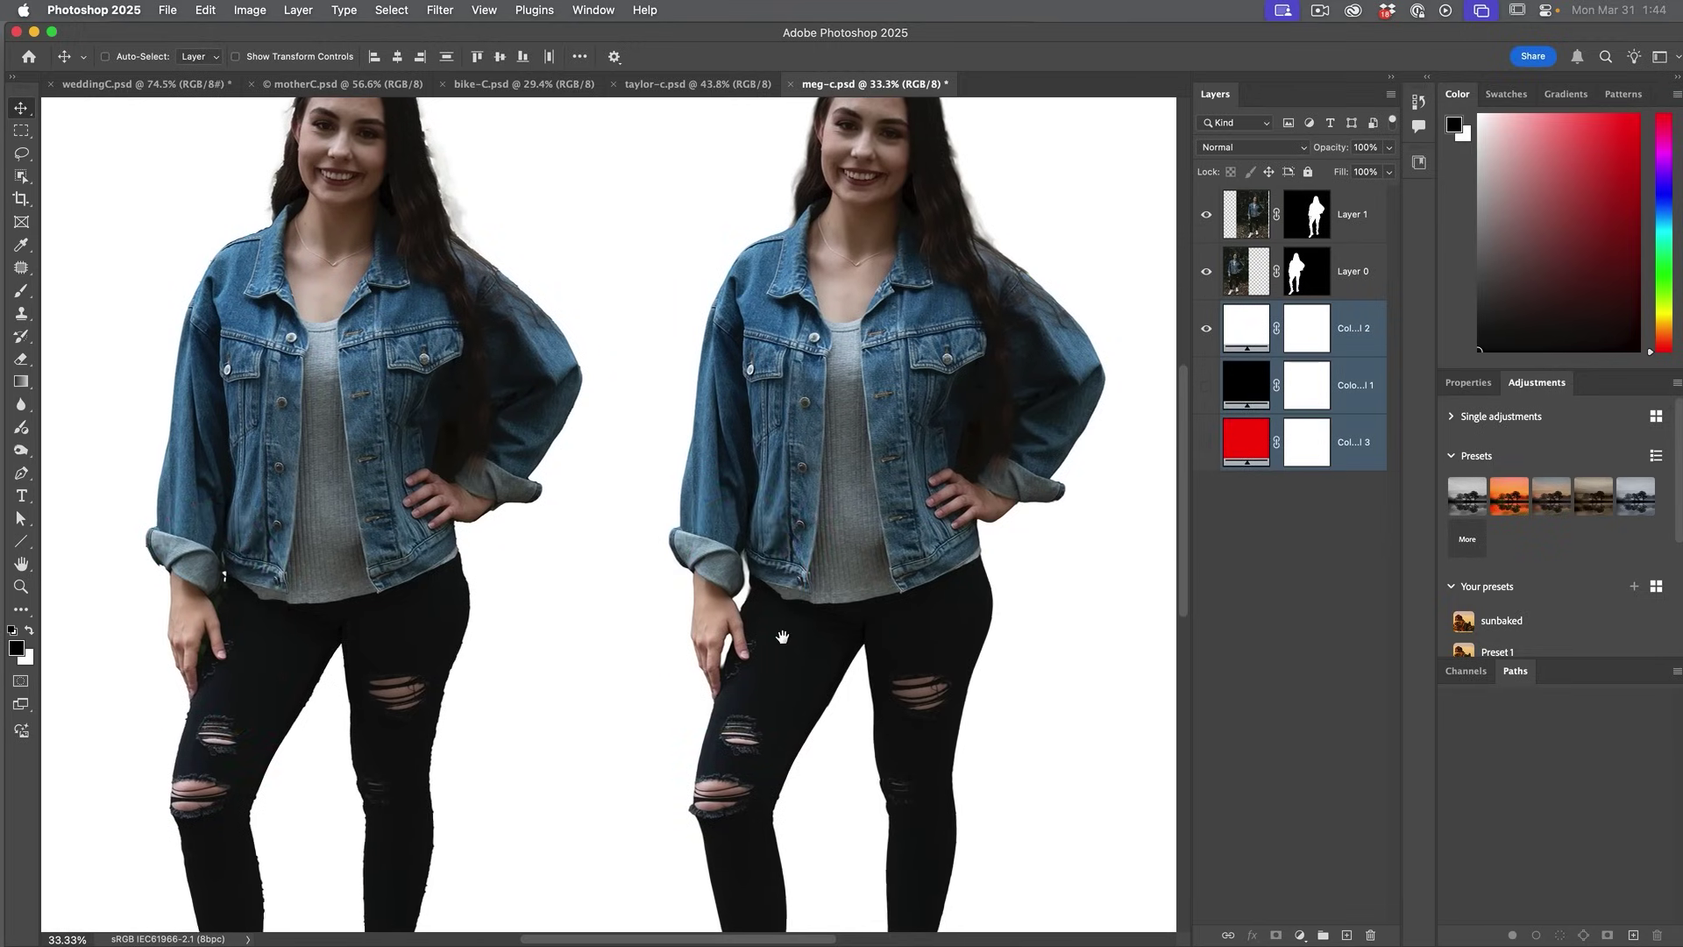
left_click_drag(782, 637, 755, 346)
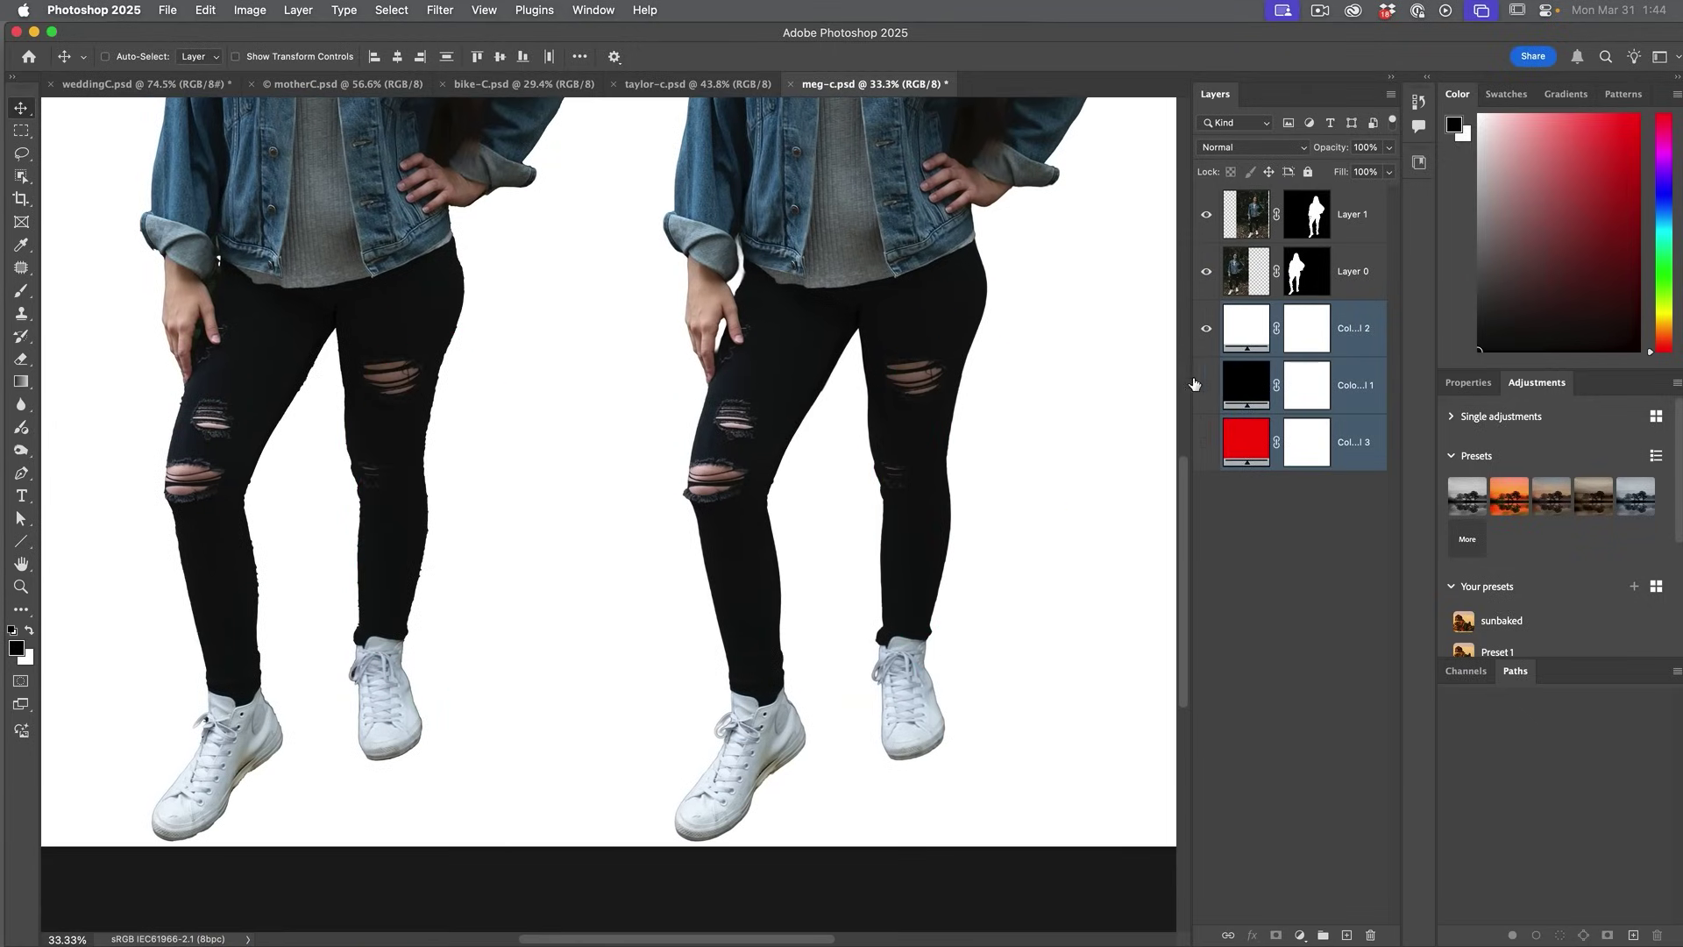
Step: Swap the background to black, then red, comparing the jackets and upper bodies
left_click(1207, 327)
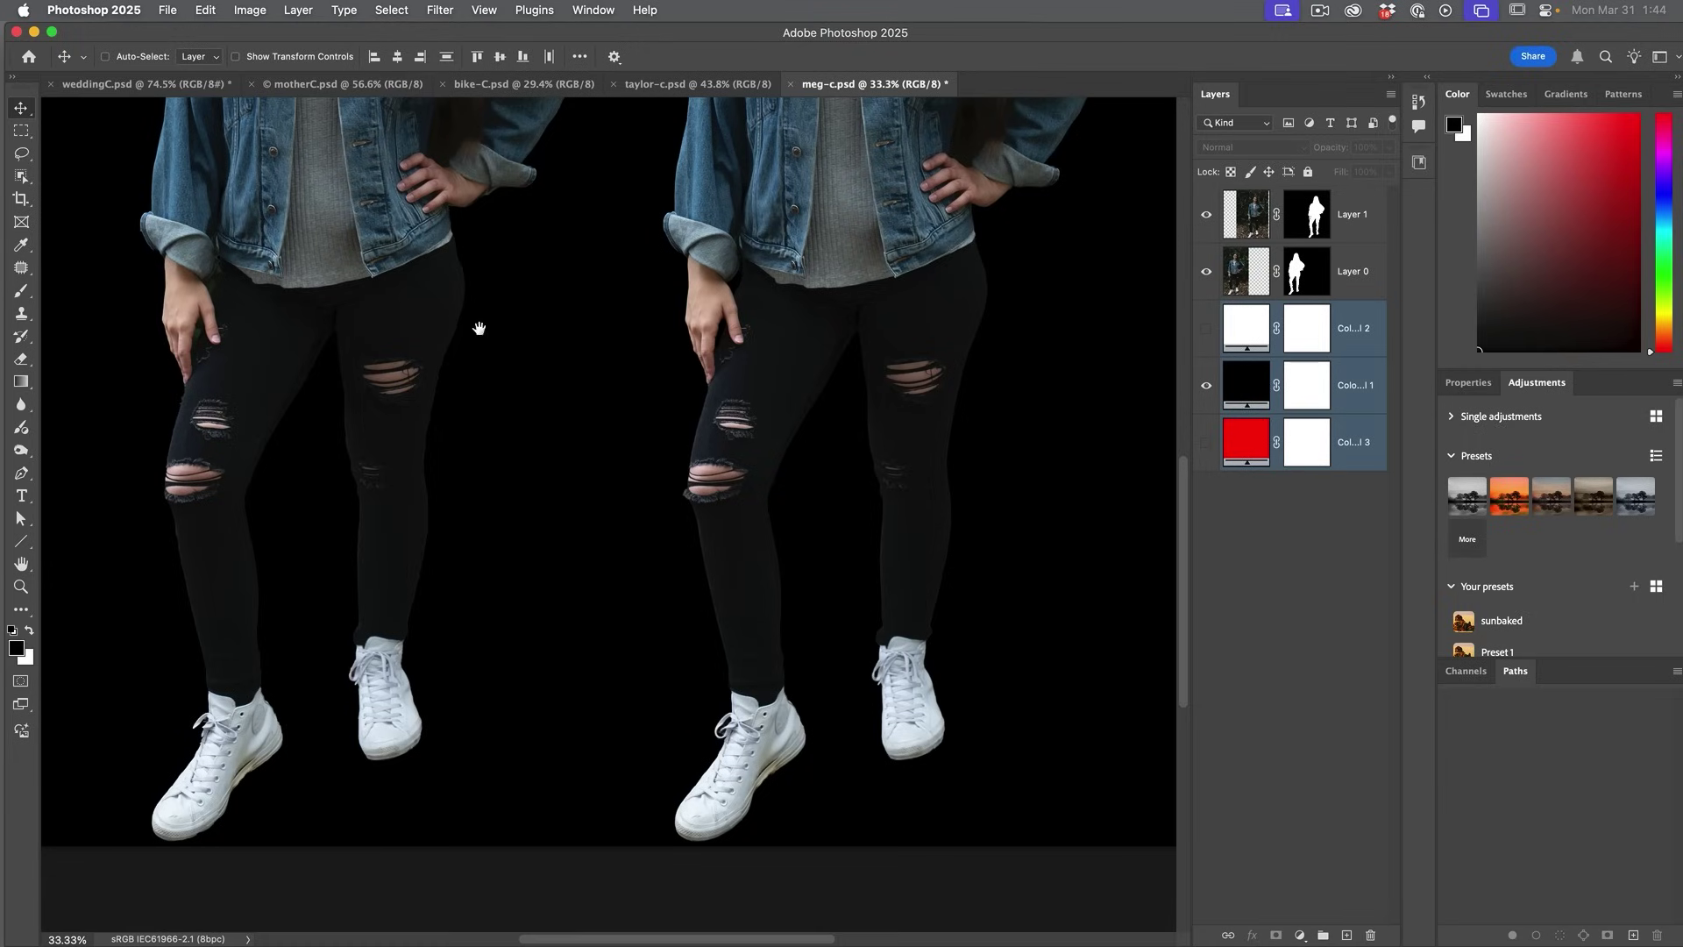
left_click_drag(477, 327, 508, 439)
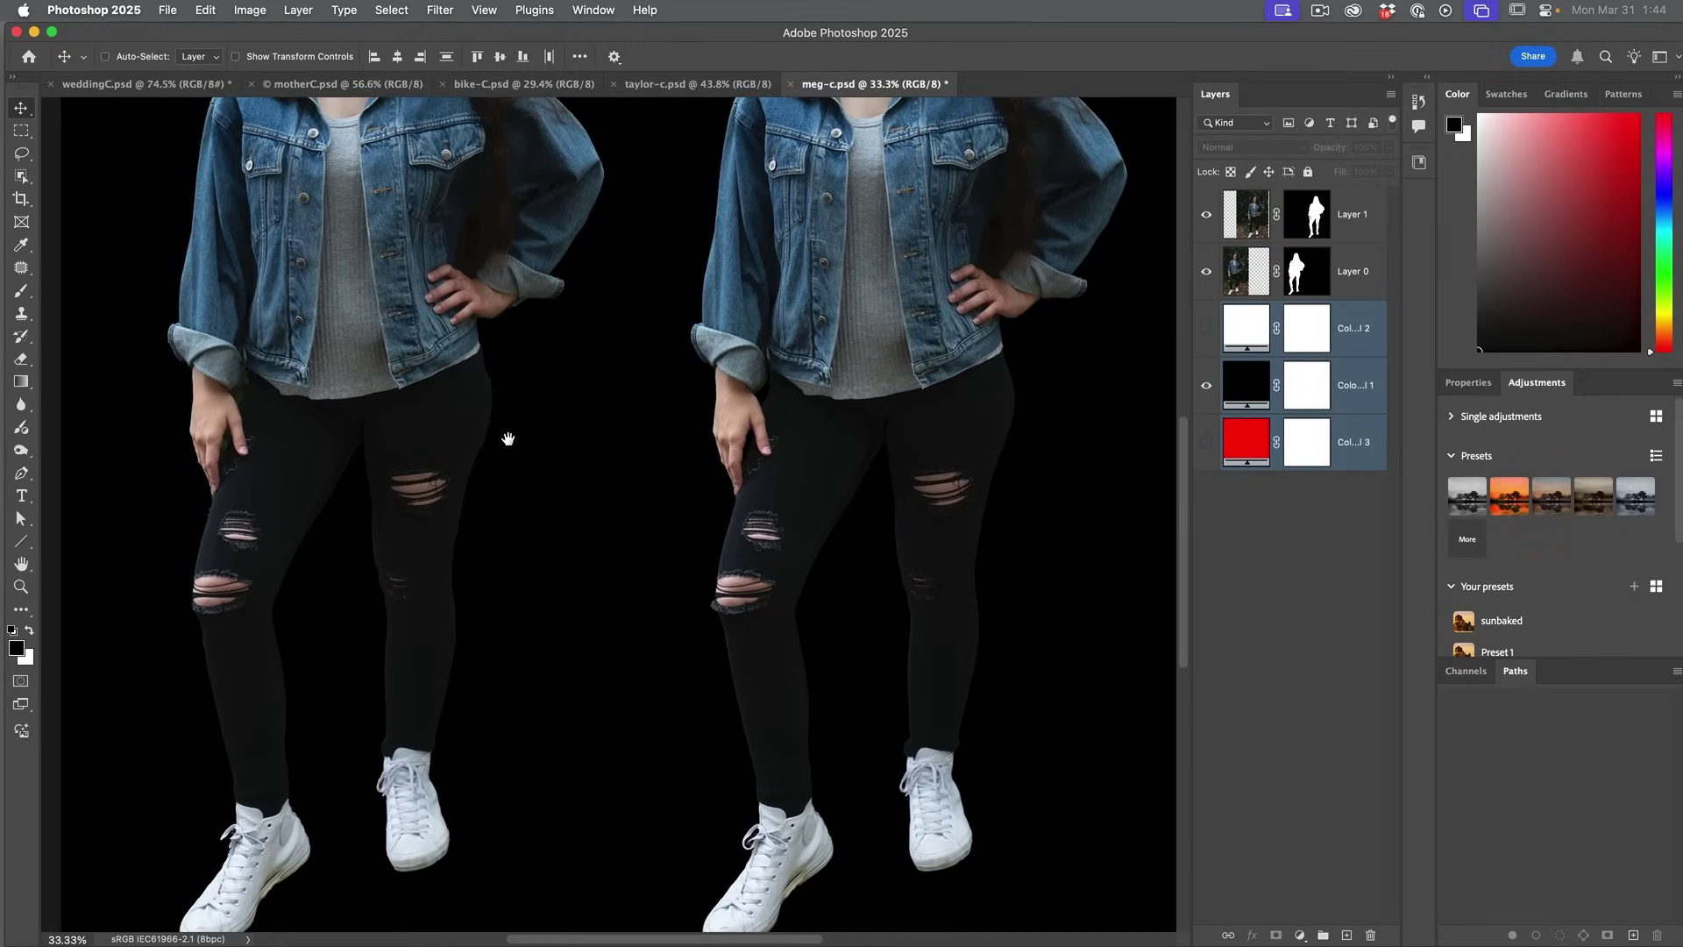
left_click(1207, 389)
left_click(1207, 443)
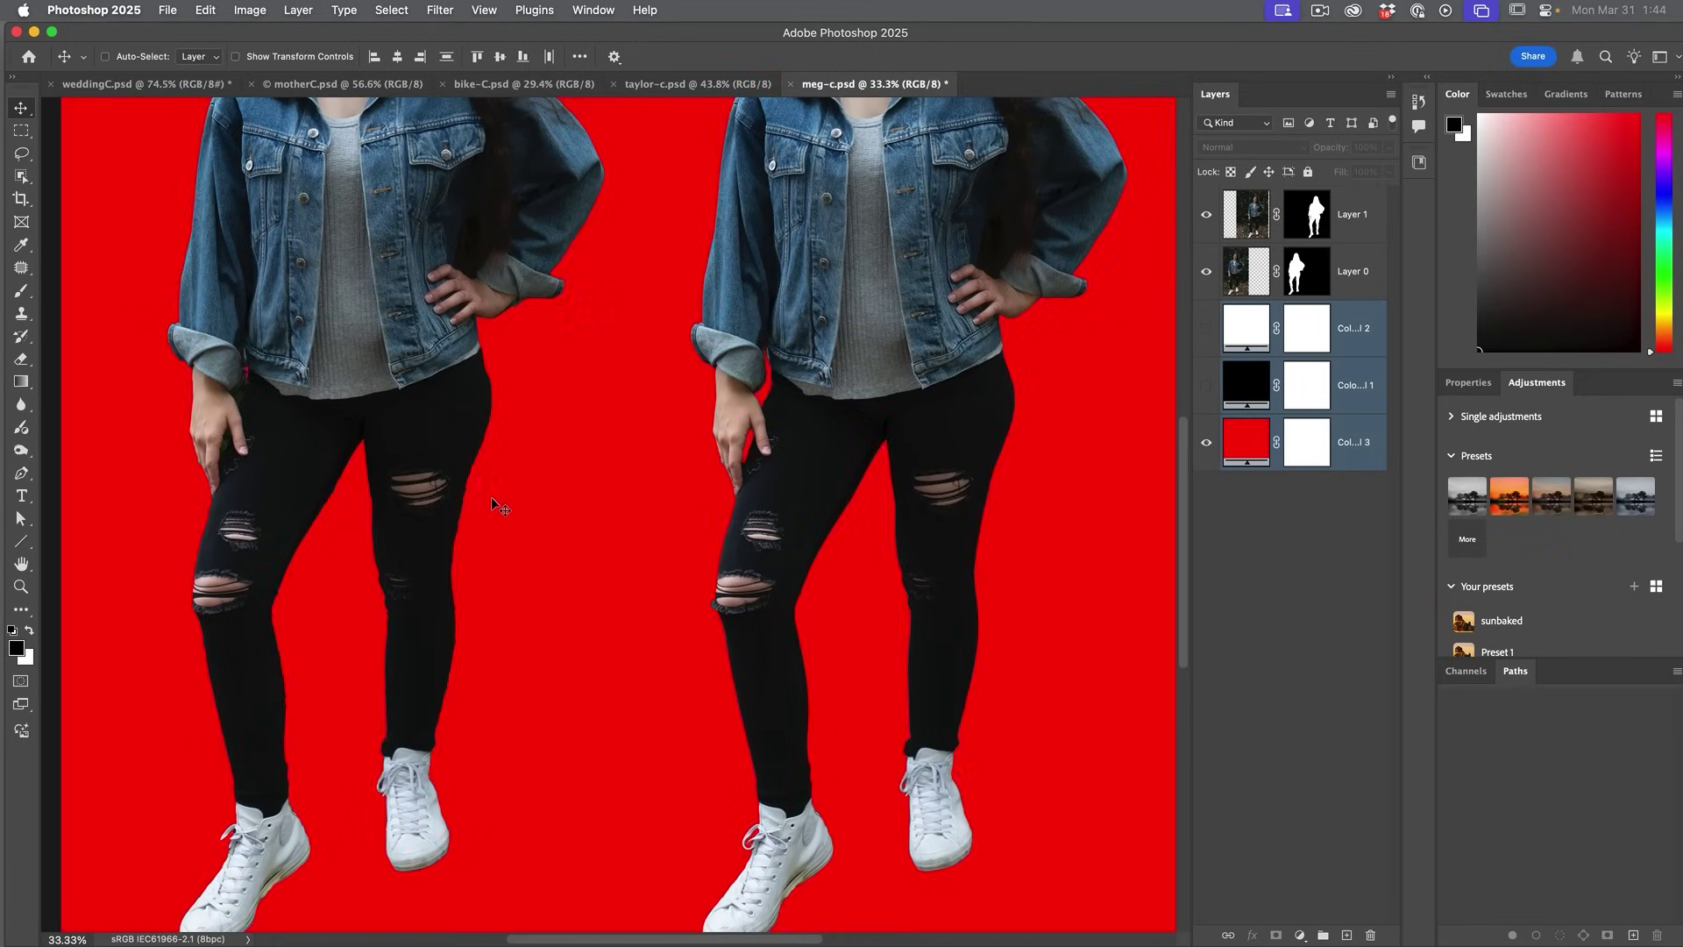
left_click(701, 84)
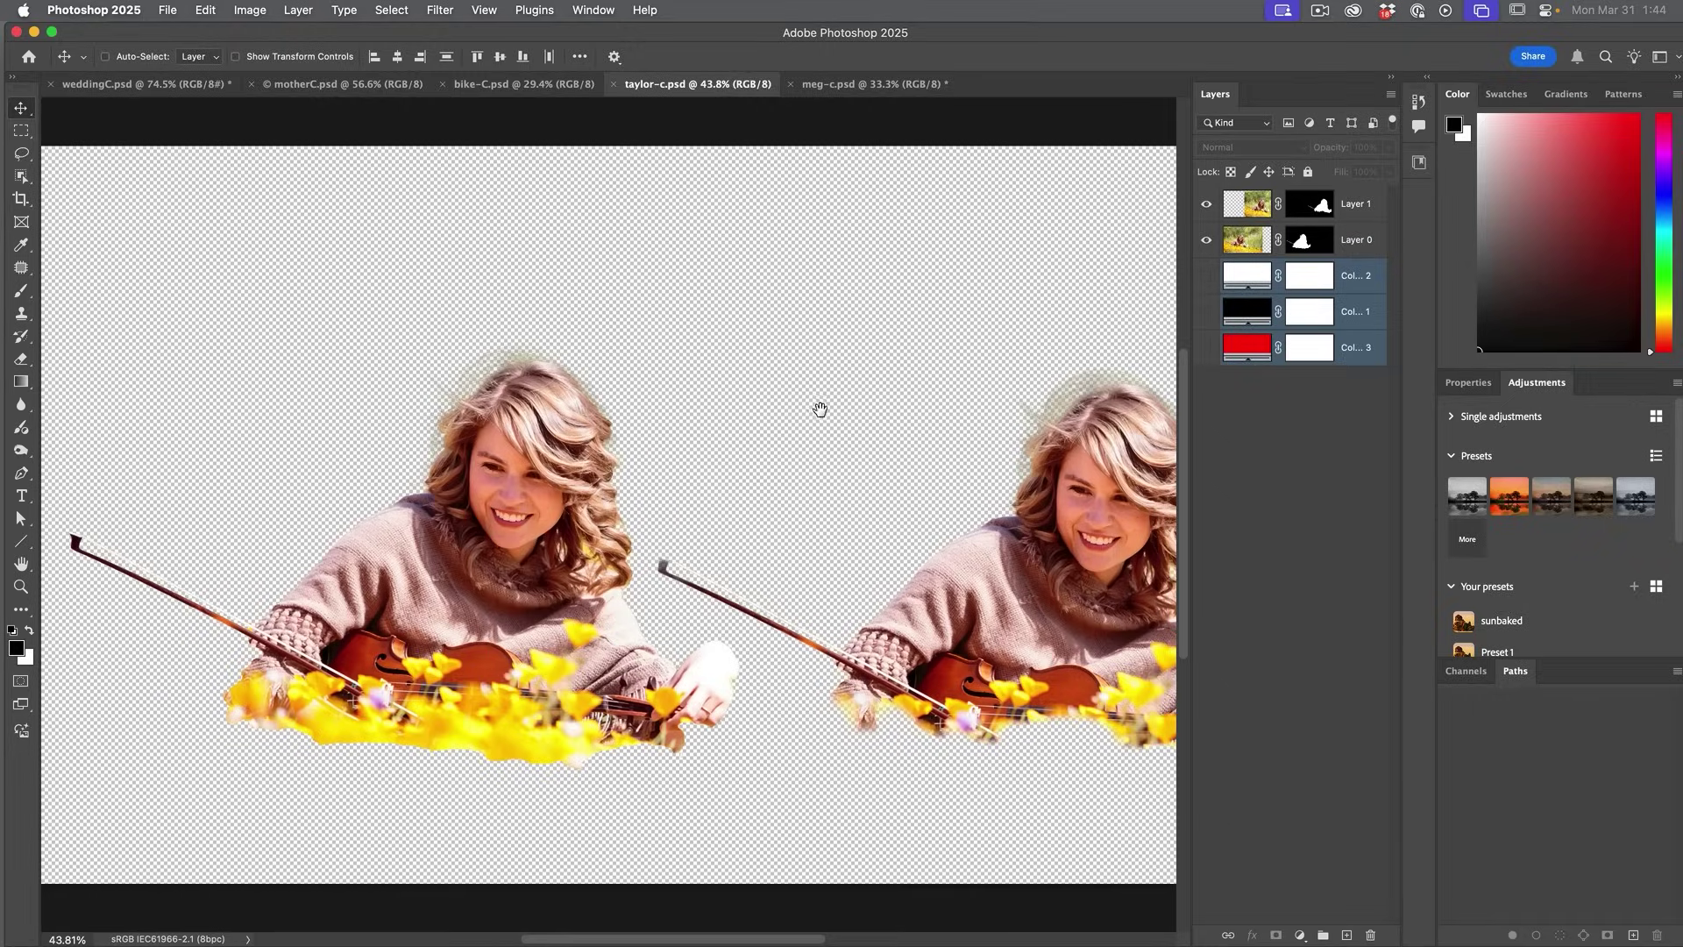
Step: Show the white fill behind the two violinist cutouts
left_click_drag(815, 406, 776, 375)
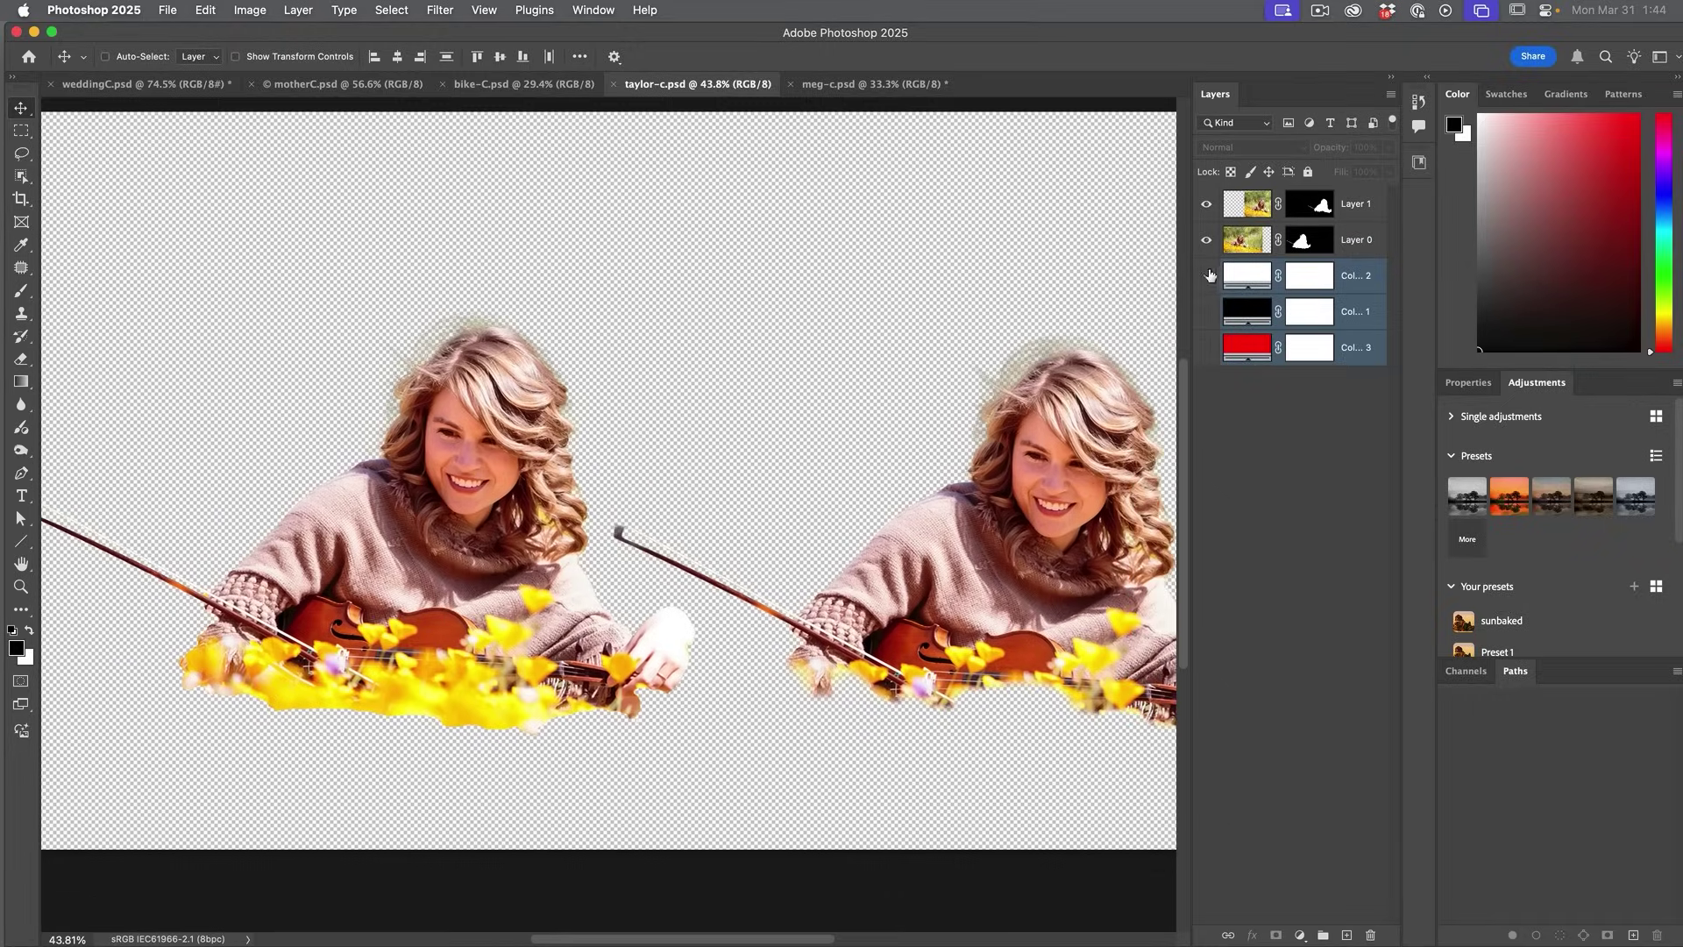
left_click(1207, 275)
scroll(297, 344, "right", 4)
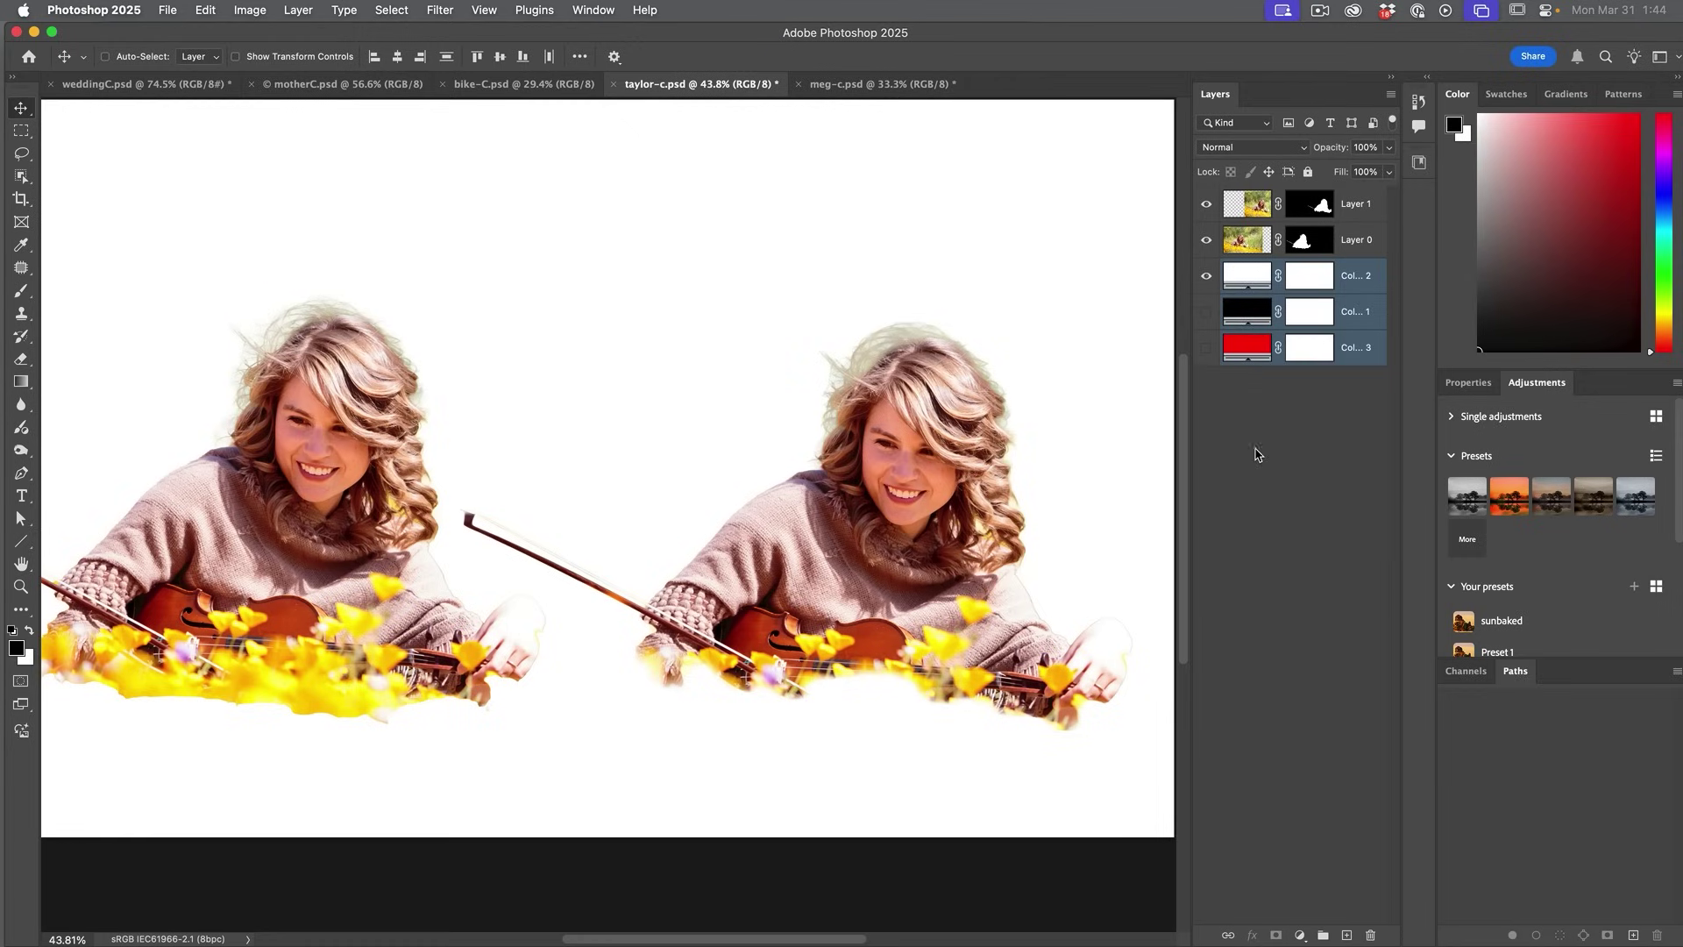
Step: Replace the white fill with black and inspect the violinist's hair and bow edges
left_click(1207, 278)
left_click(1207, 311)
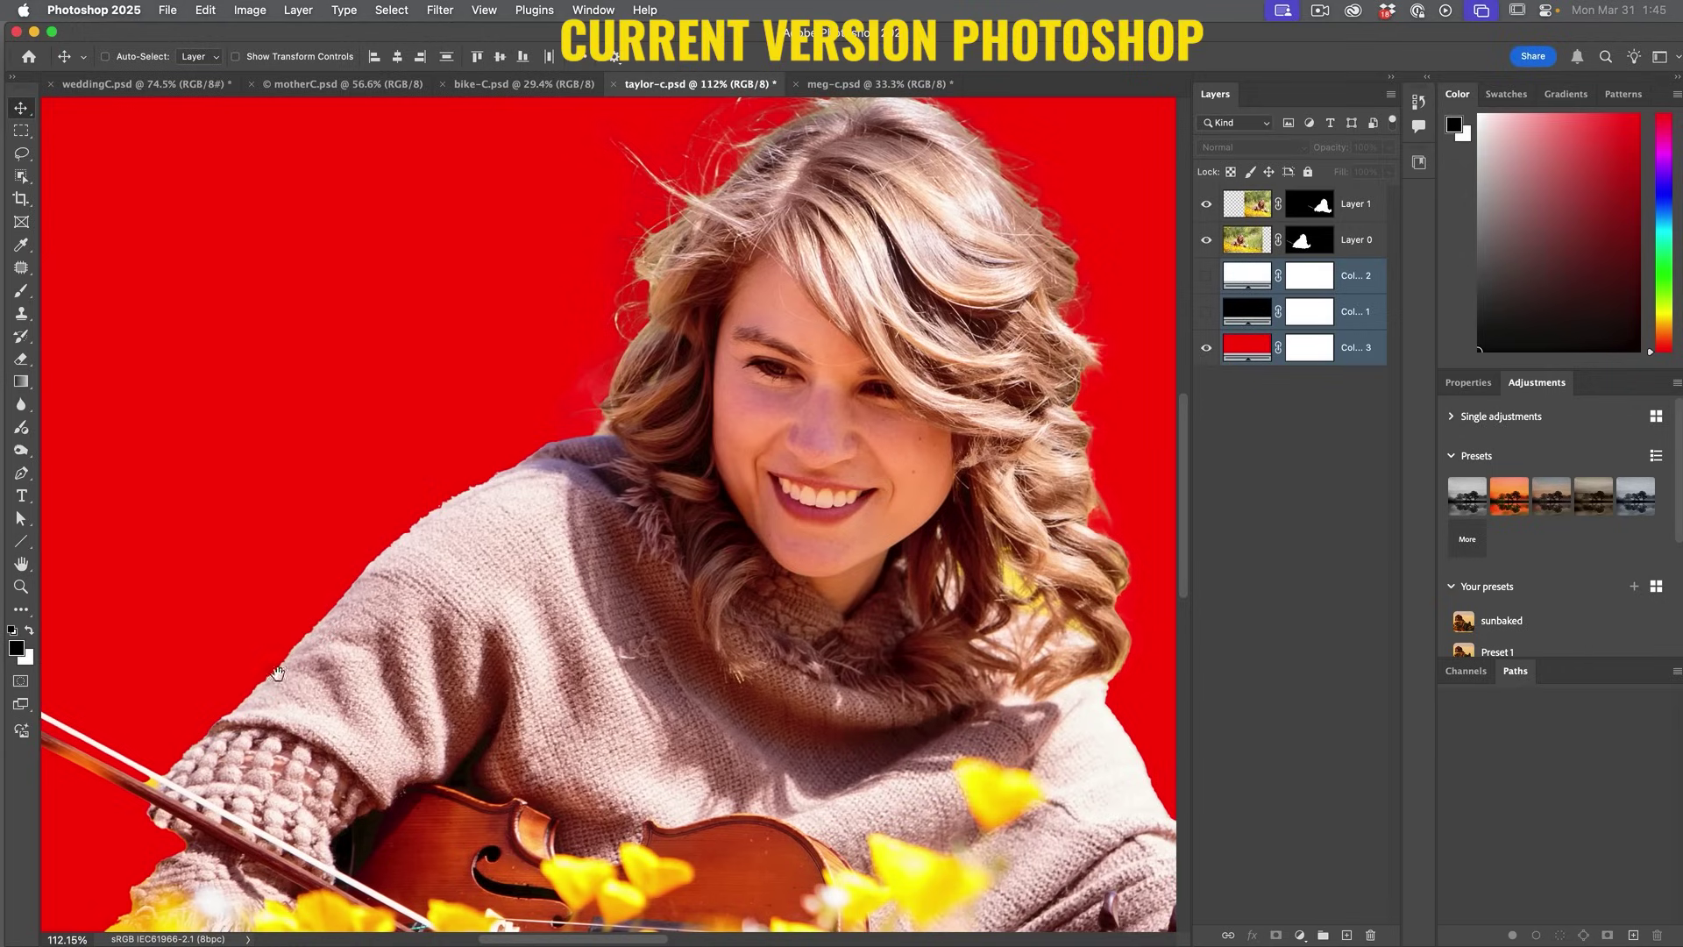
scroll(255, 623, "down", 5)
scroll(254, 623, "left", 2)
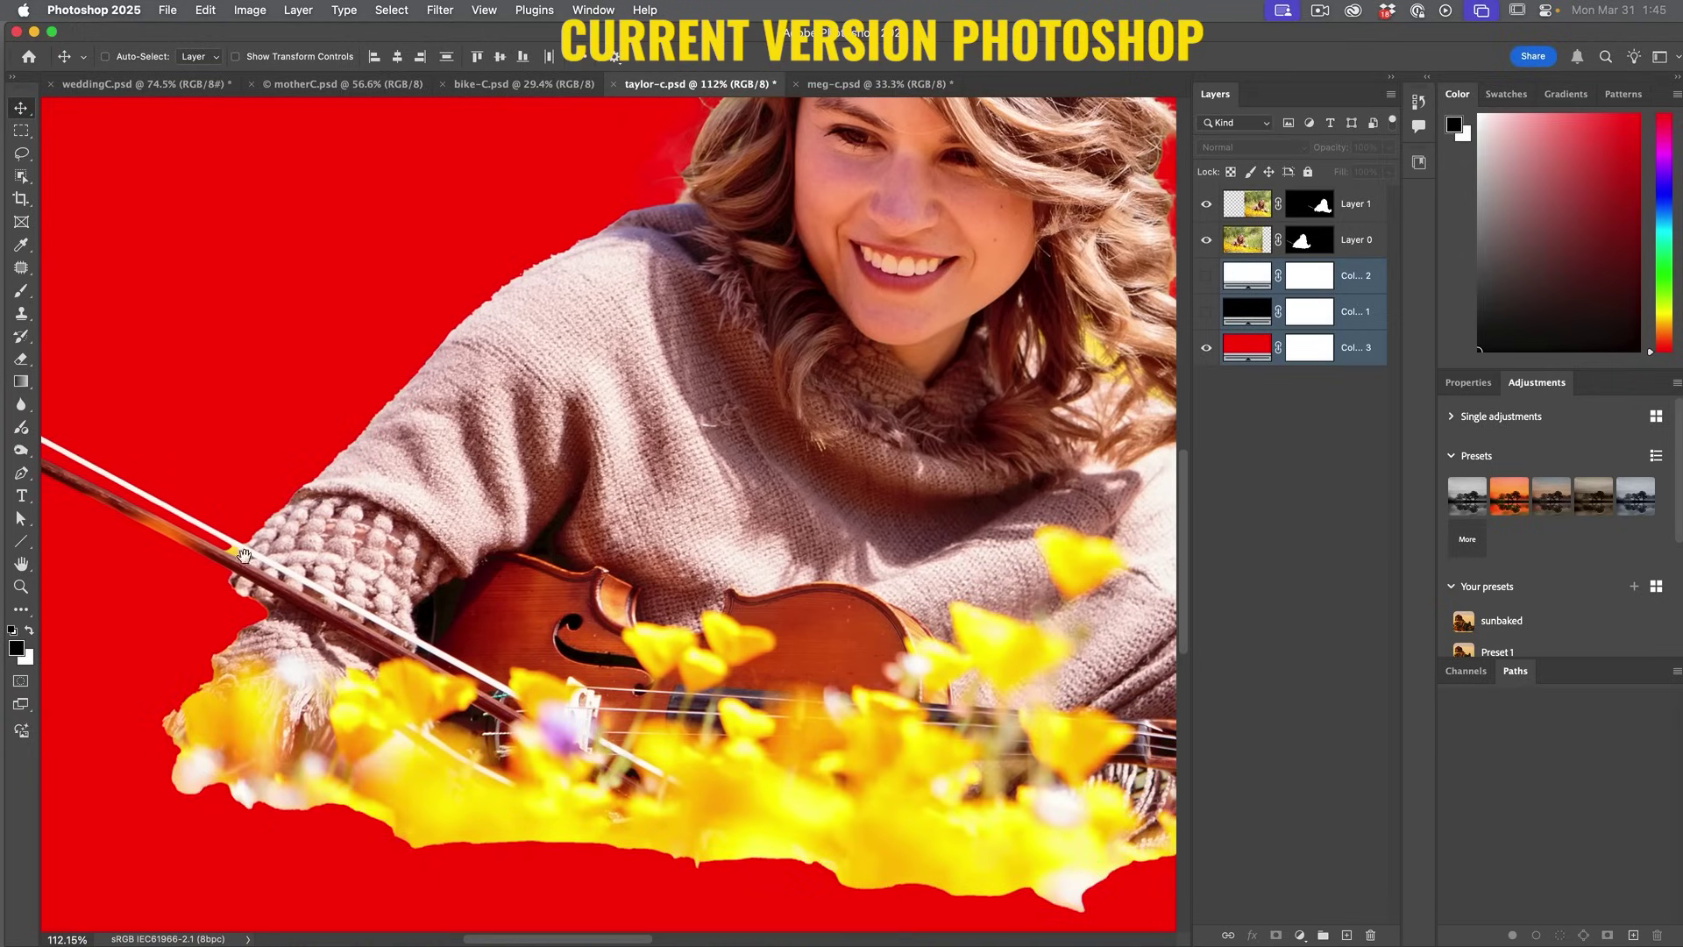
scroll(360, 549, "up", 7)
scroll(359, 550, "right", 5)
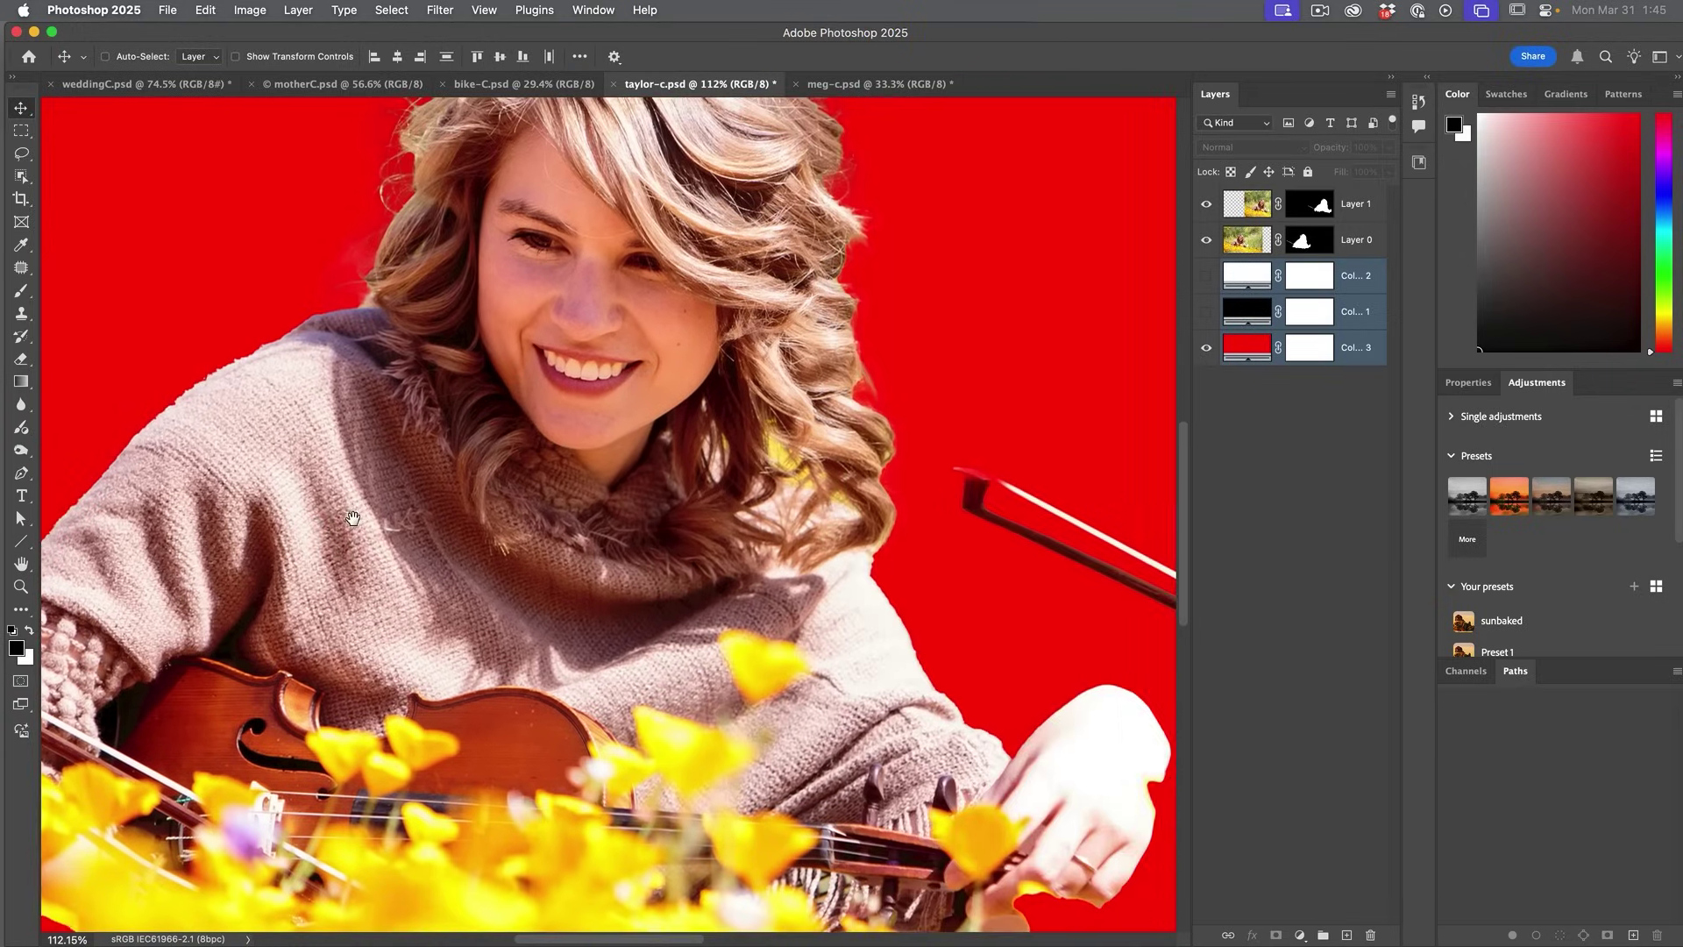
scroll(722, 433, "down", 10)
scroll(722, 433, "right", 2)
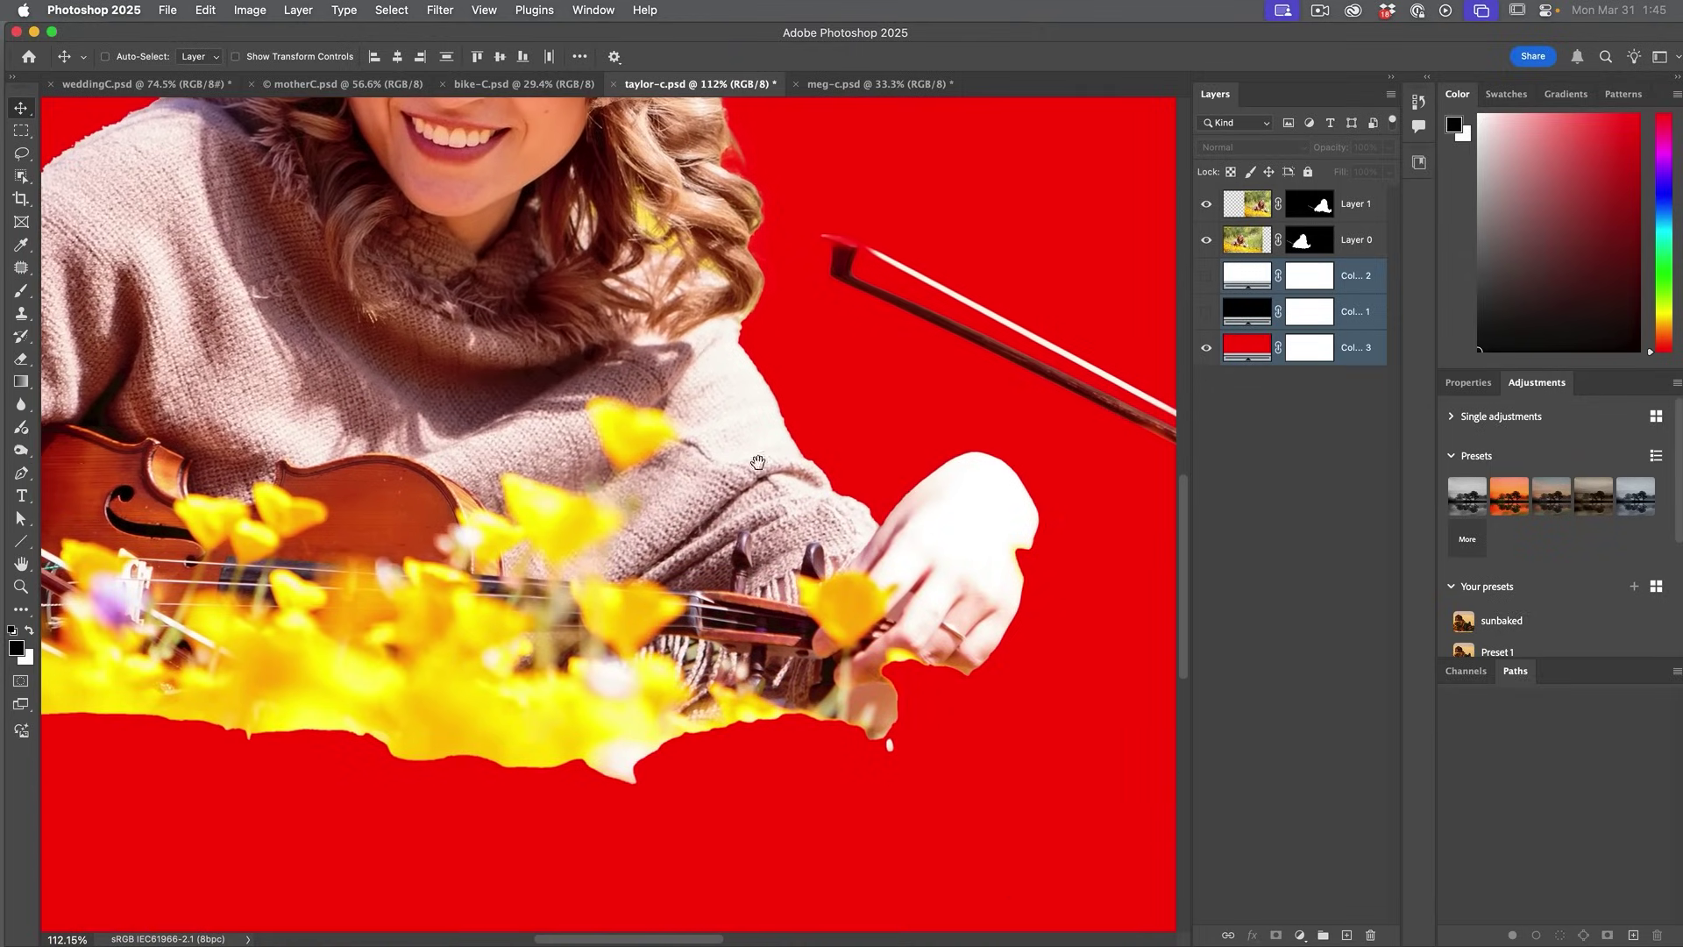
scroll(967, 495, "right", 1)
Step: Move over to the Beta violinist cutout and inspect its edges against the background
key("ctrl+alt+shift+h")
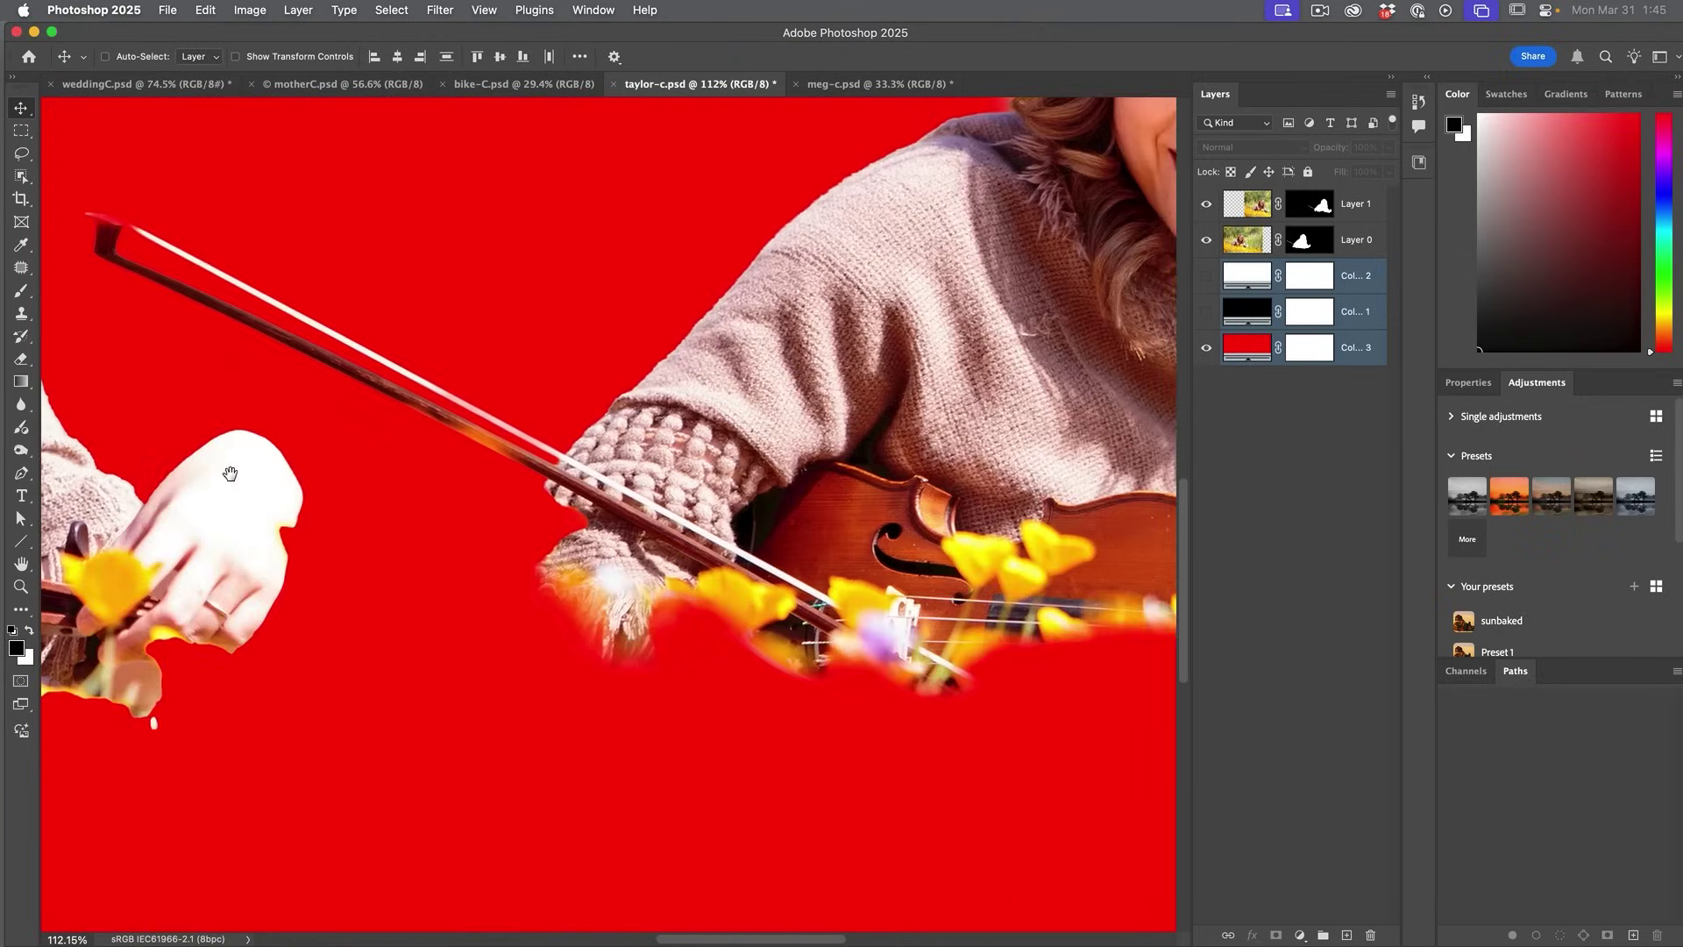
scroll(631, 471, "up", 3)
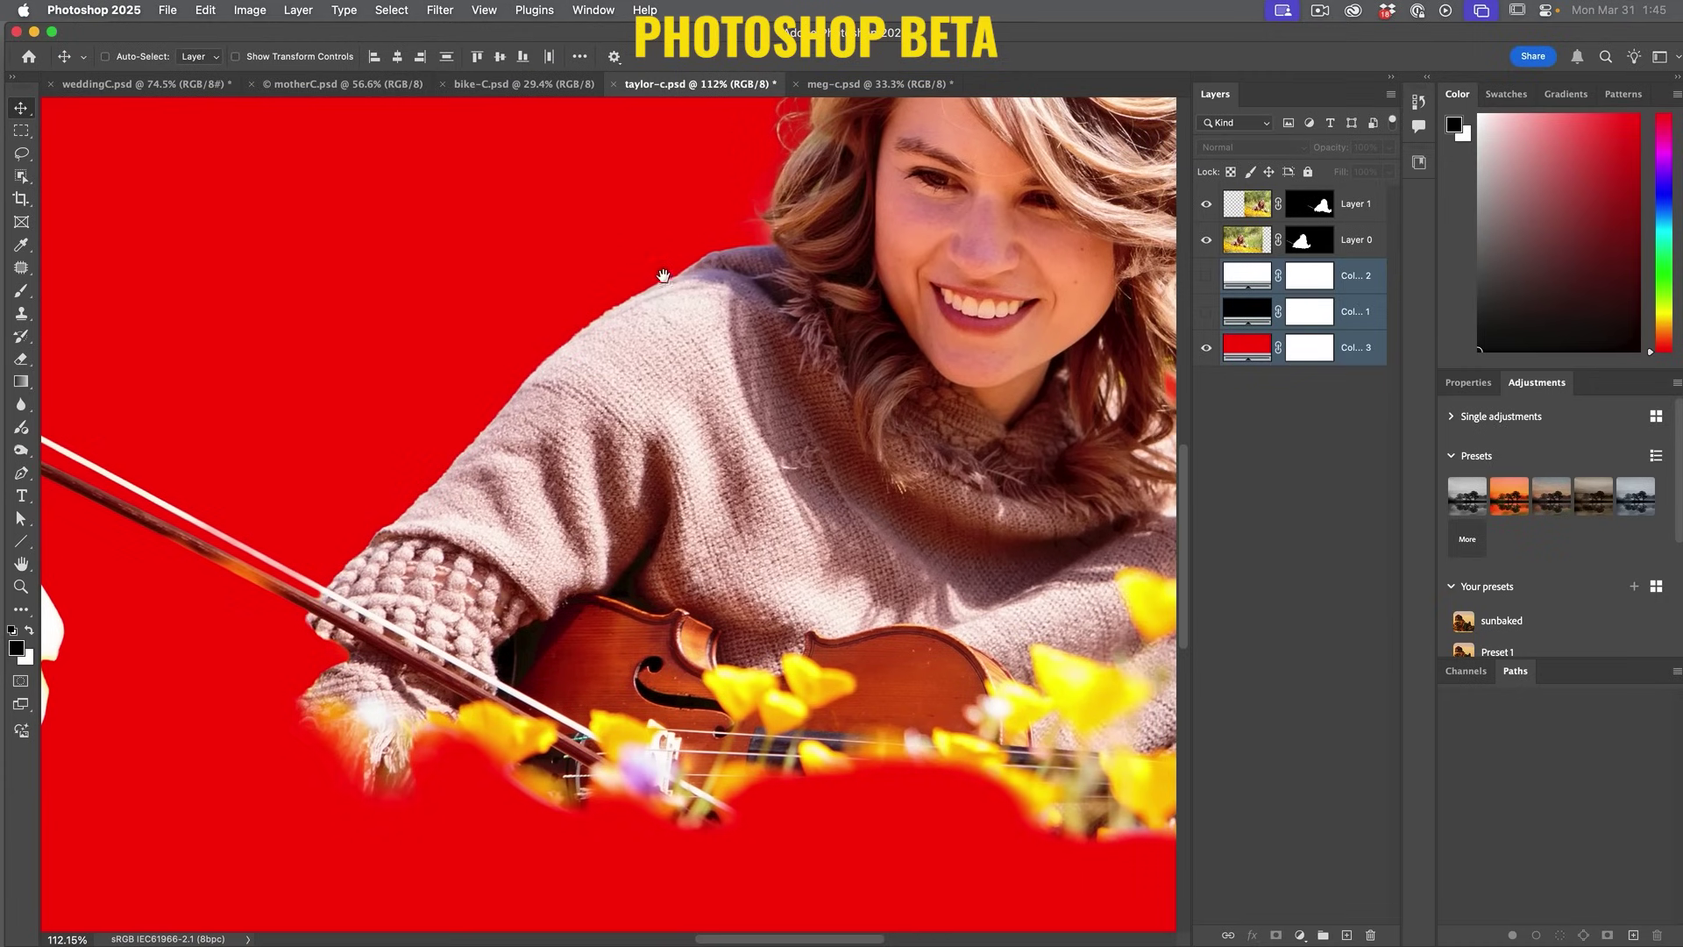
scroll(740, 295, "up", 5)
scroll(741, 296, "right", 4)
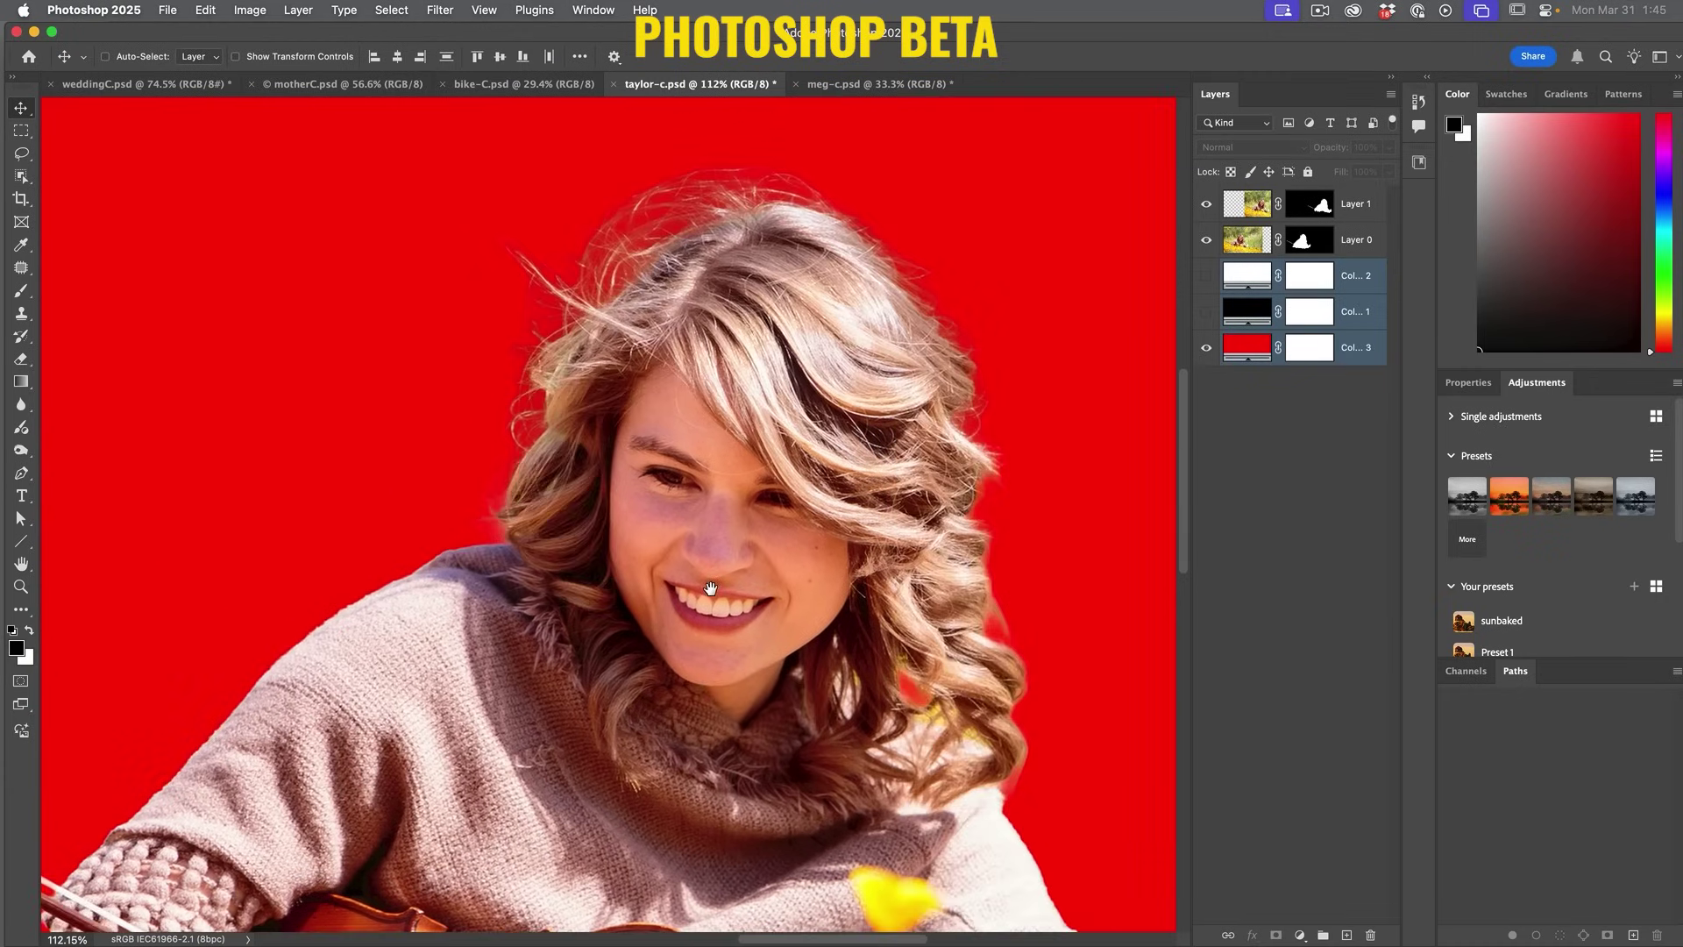
scroll(822, 328, "up", 2)
scroll(823, 328, "left", 2)
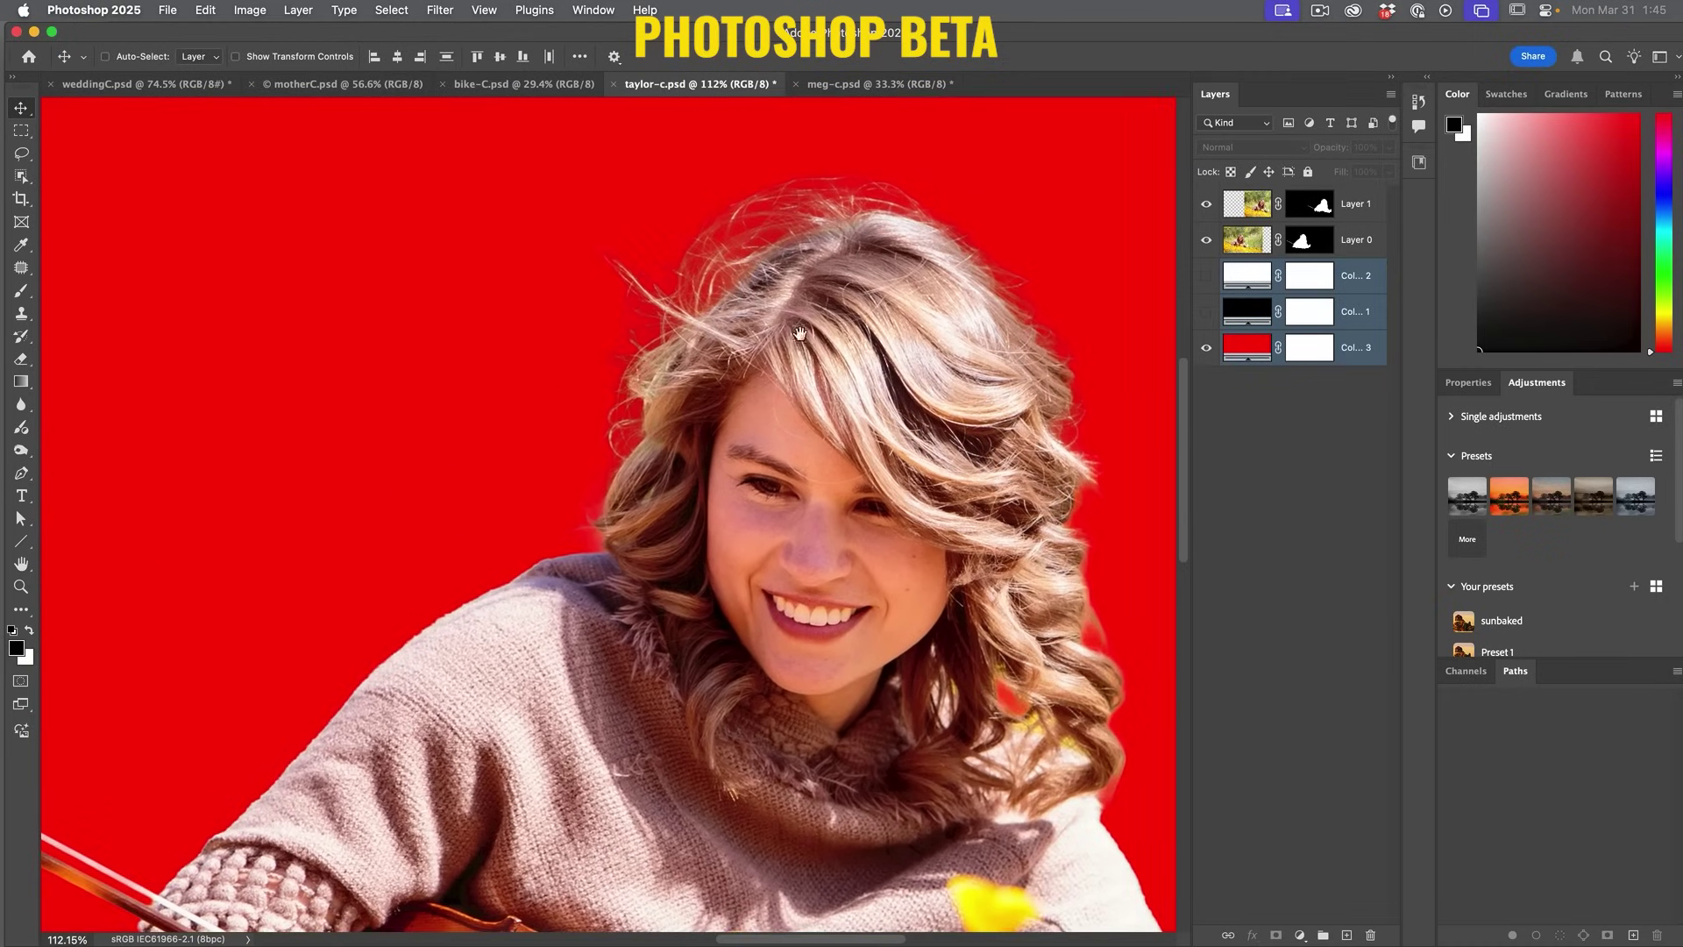
Step: In bike-C.psd, turn on the white fill behind both bike cutouts
left_click(523, 83)
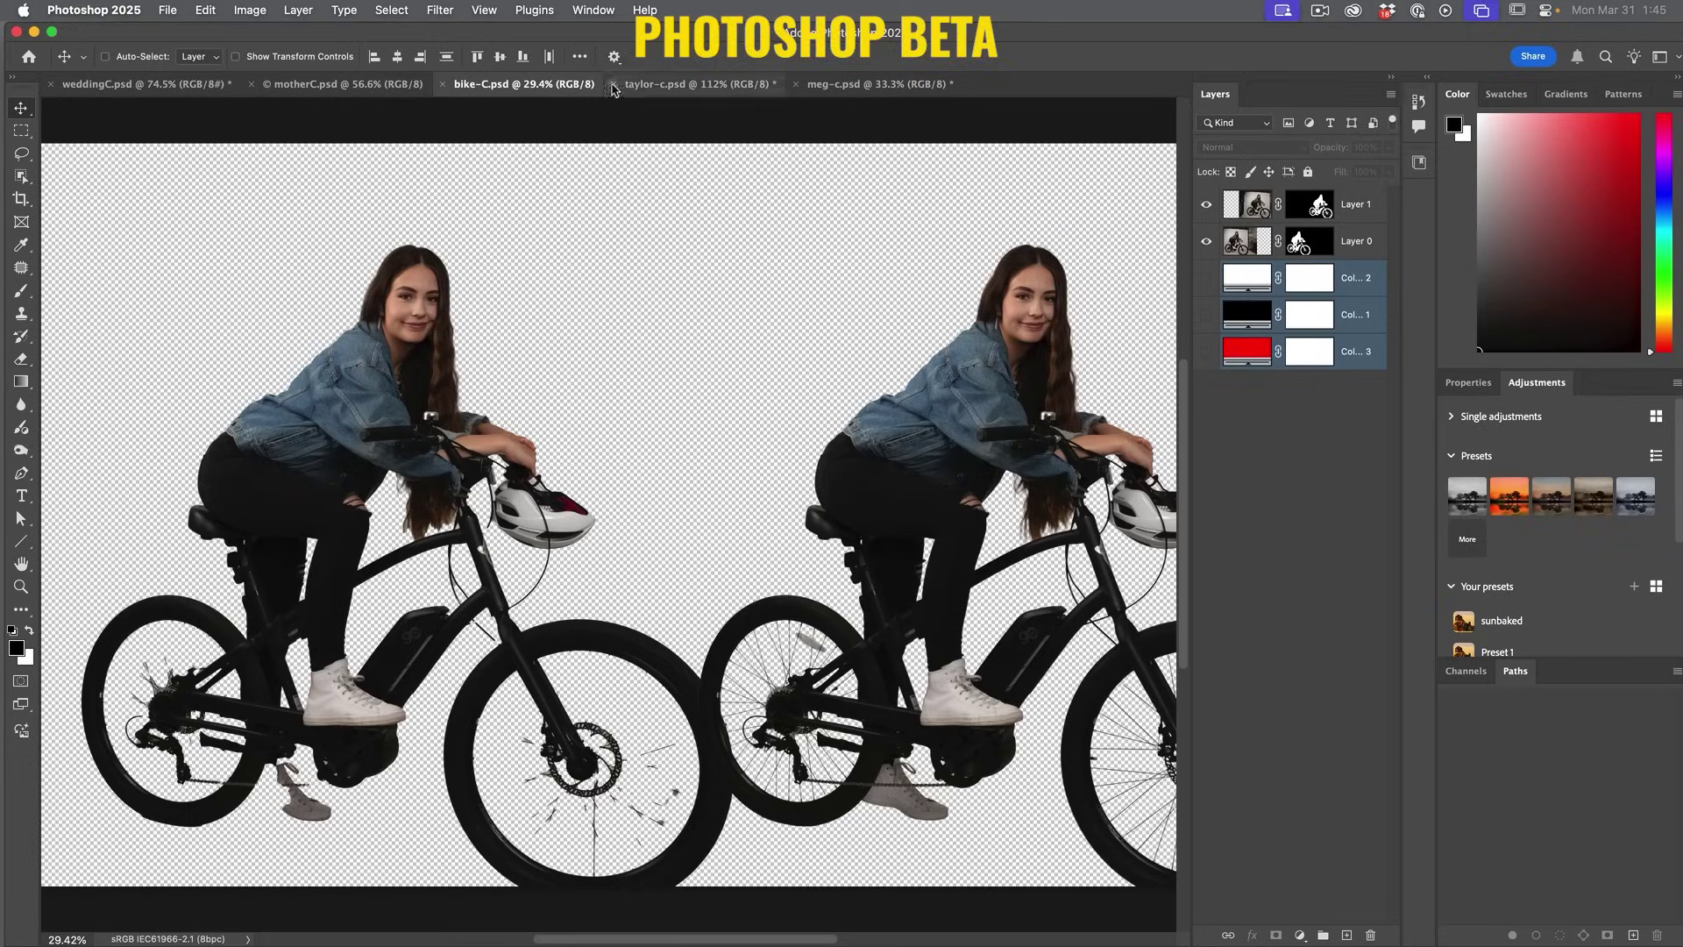
left_click(1204, 280)
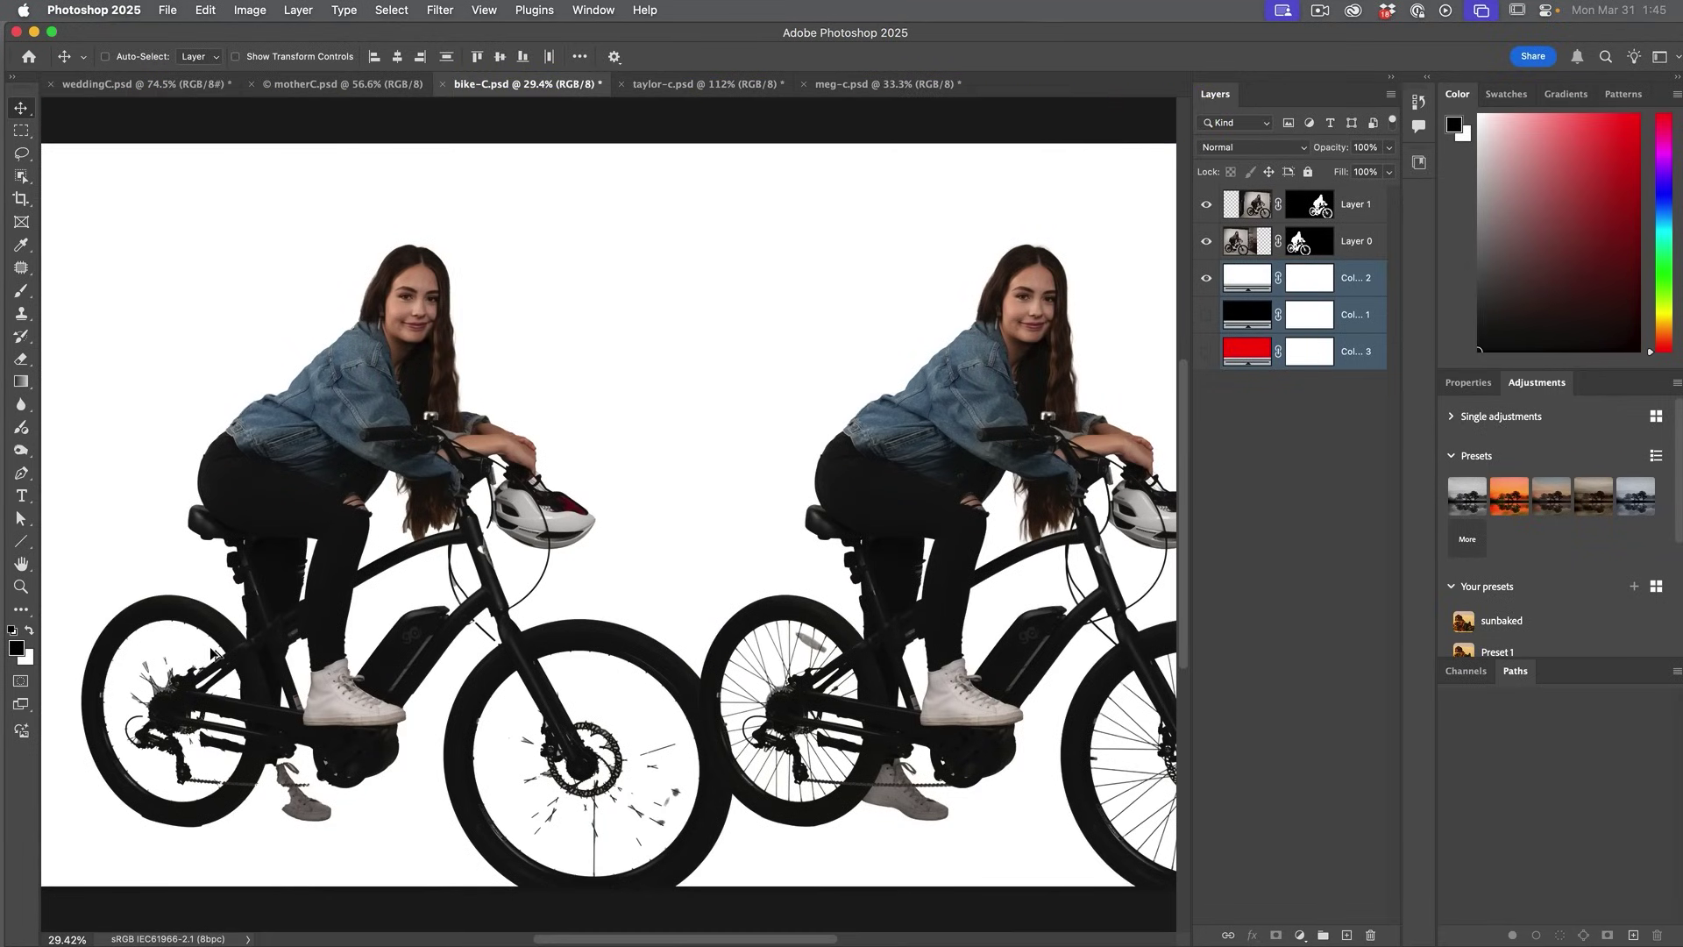
scroll(212, 653, "up", 5)
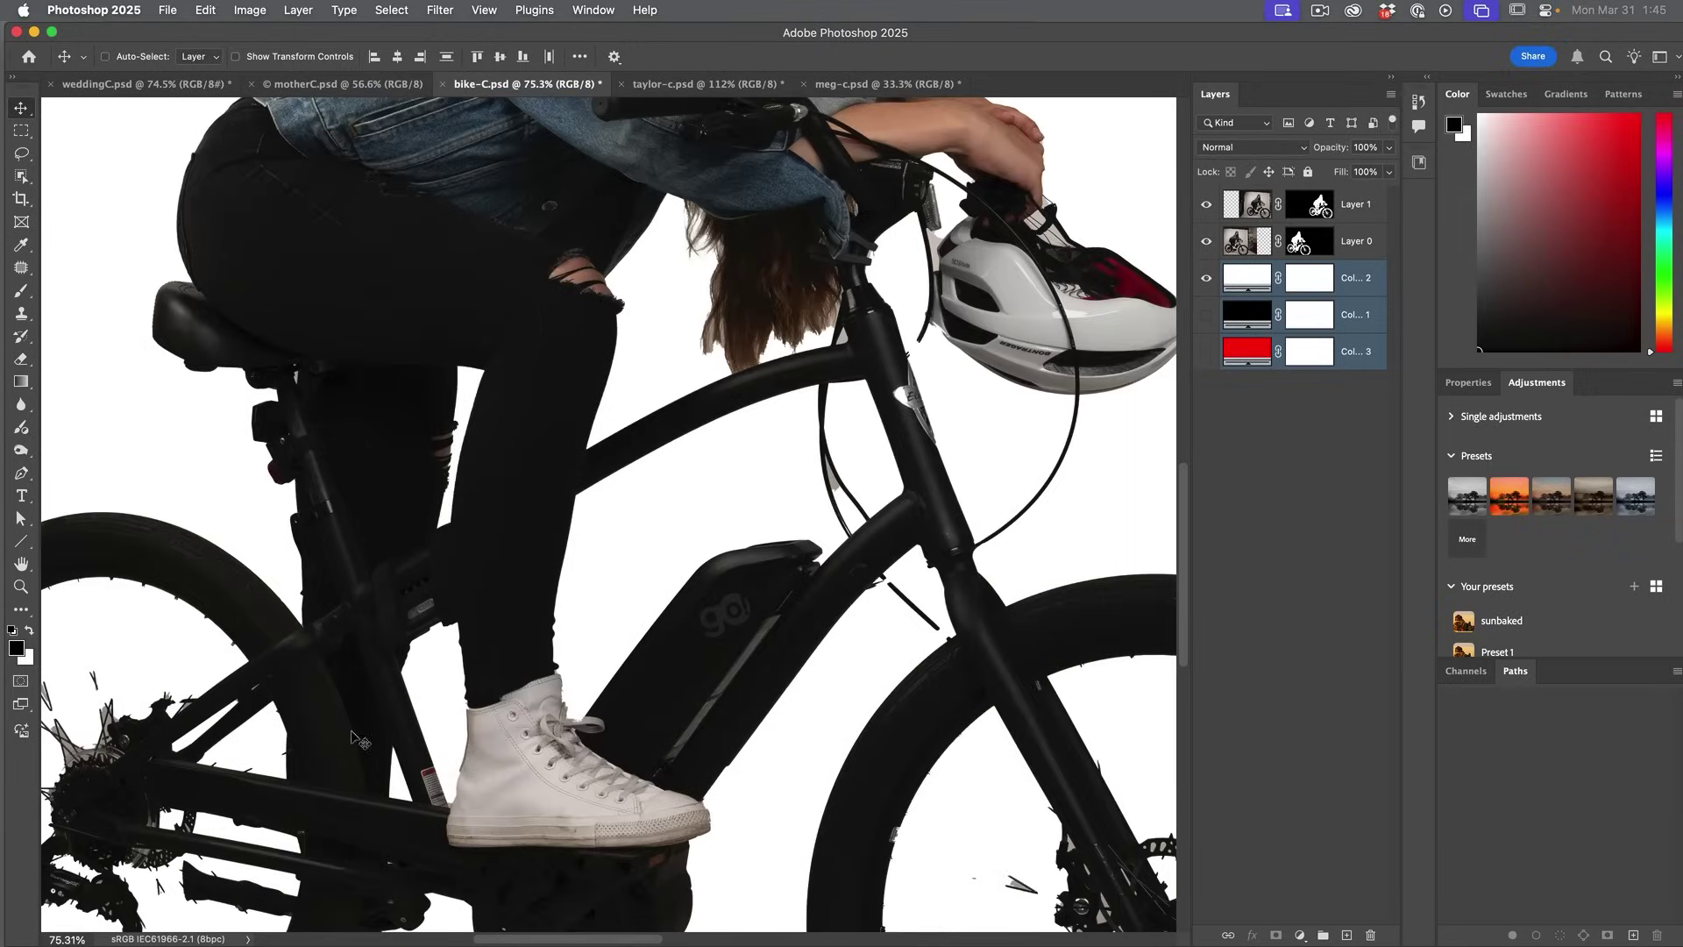
scroll(355, 739, "down", 5)
scroll(355, 739, "left", 5)
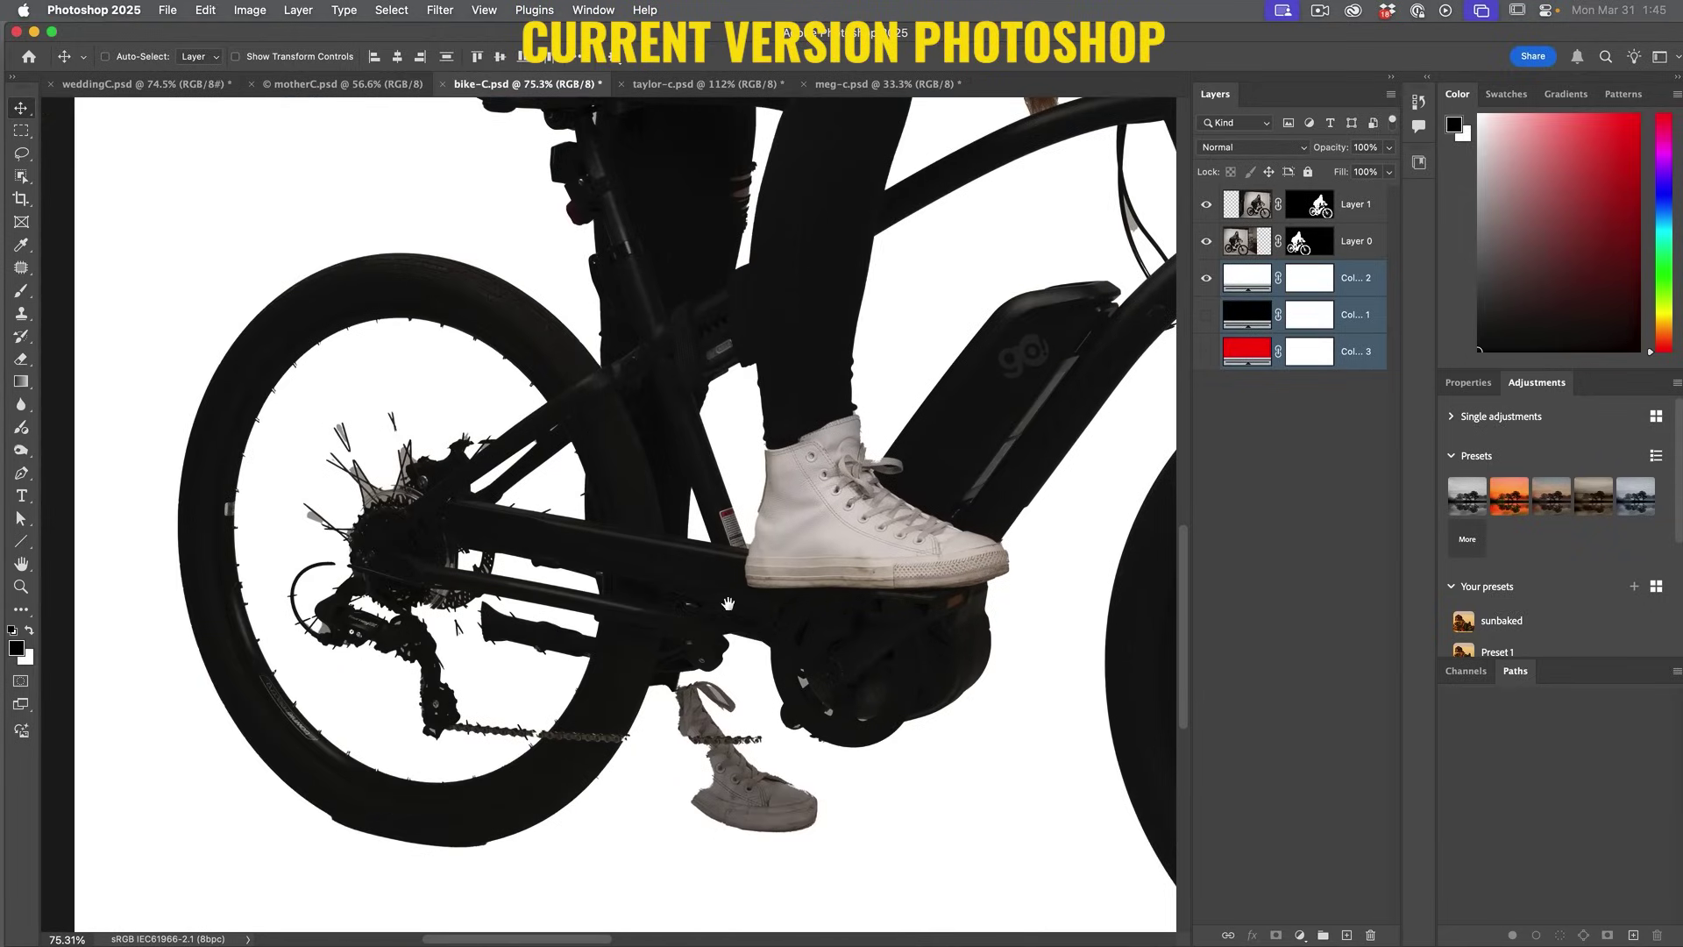
Step: Pan across both cutouts to compare the rear and front wheels and disc brake
left_click_drag(728, 604, 66, 633)
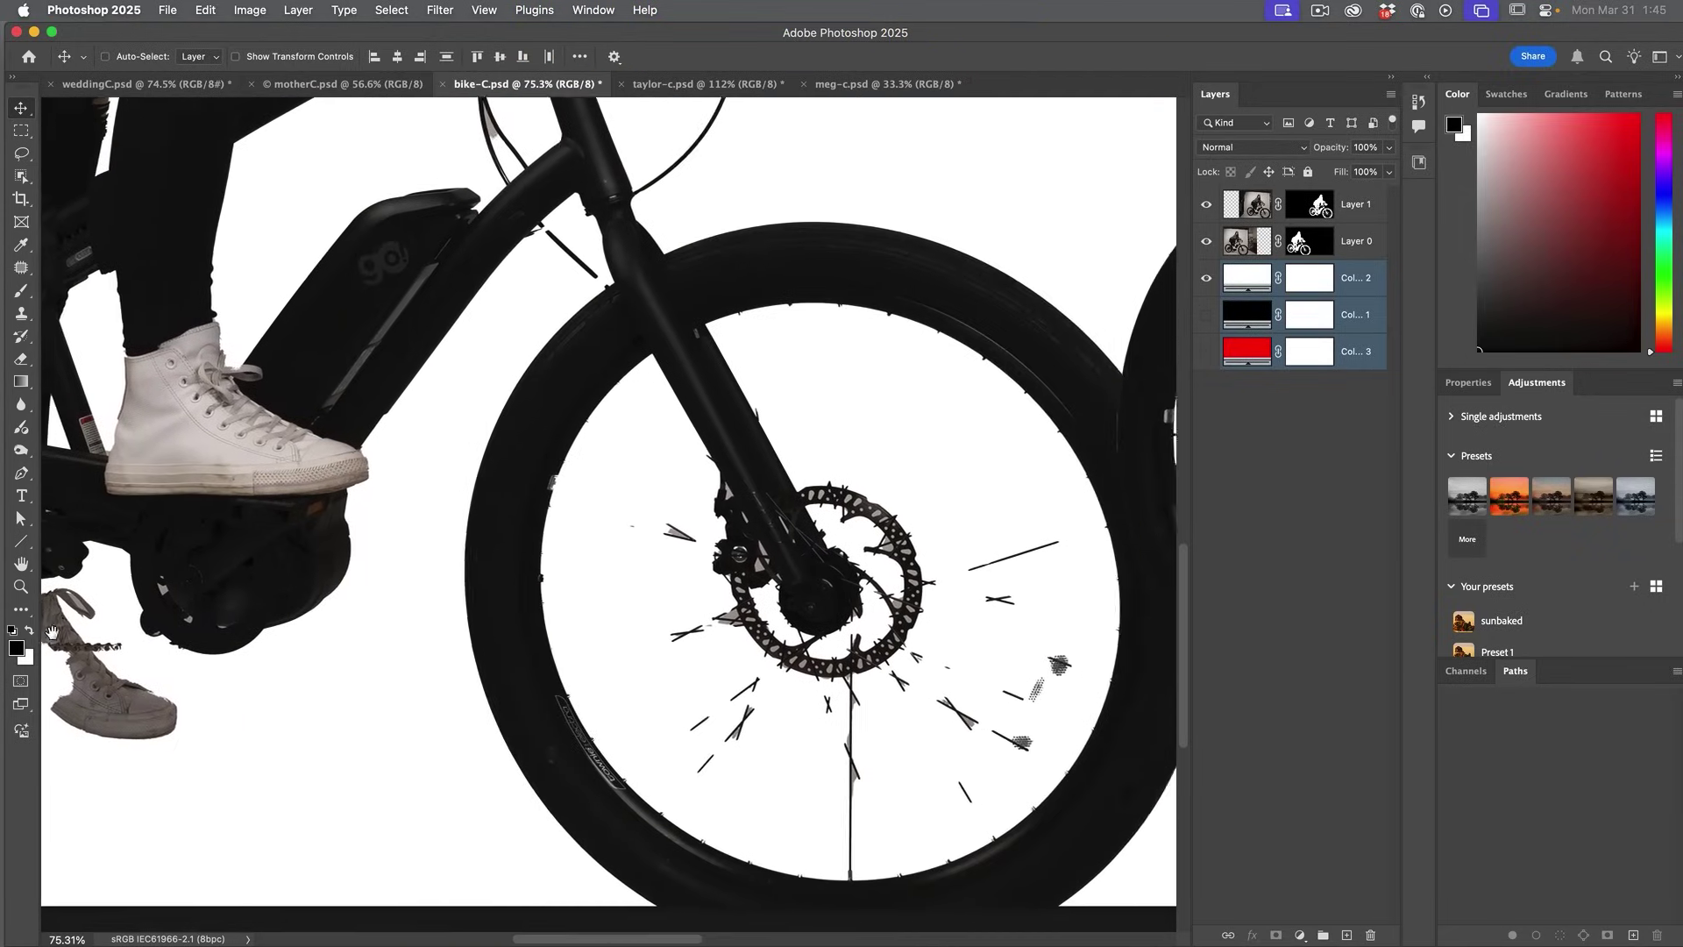
left_click_drag(391, 609, 707, 614)
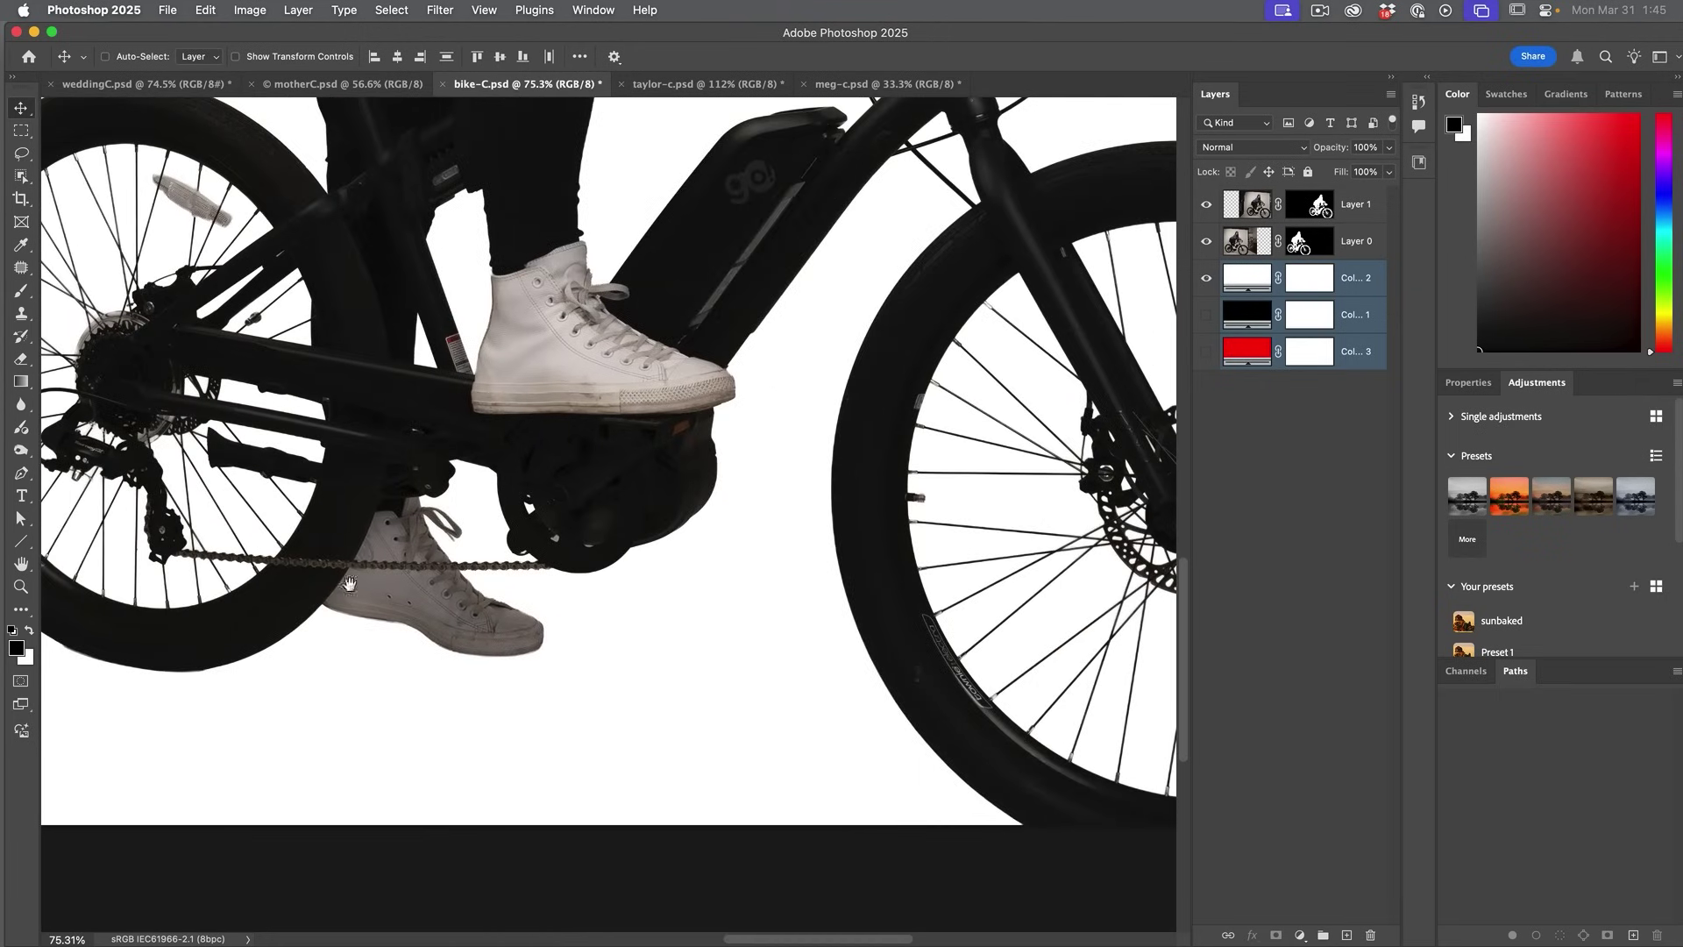
left_click_drag(349, 584, 210, 693)
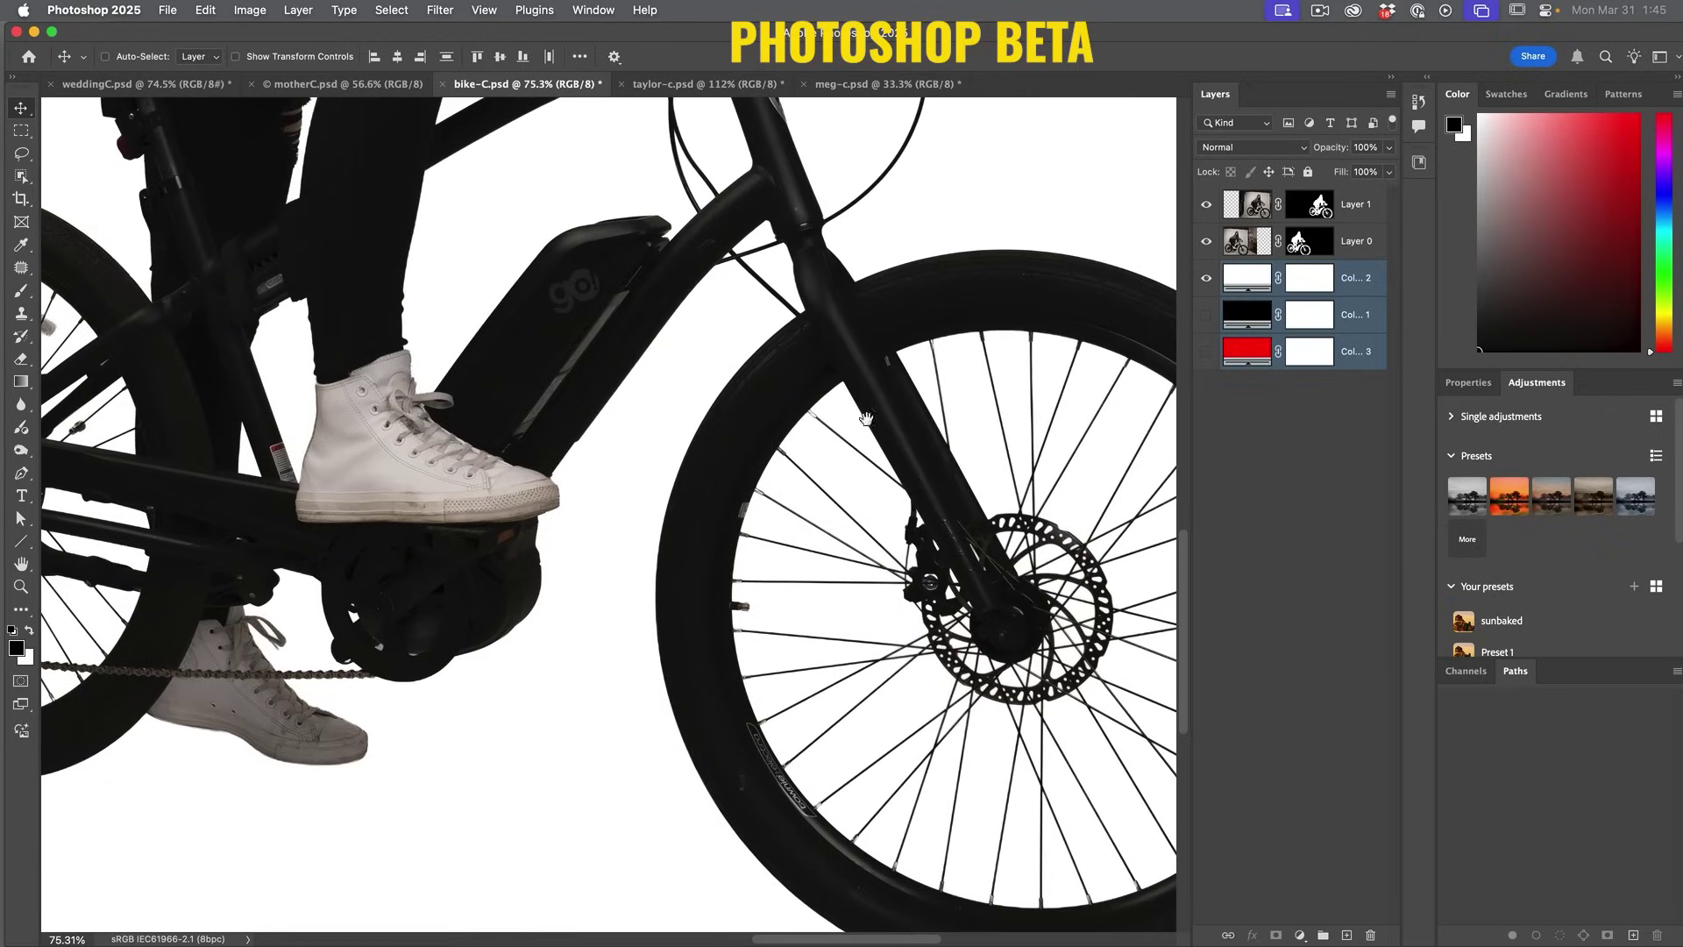
left_click_drag(866, 419, 766, 589)
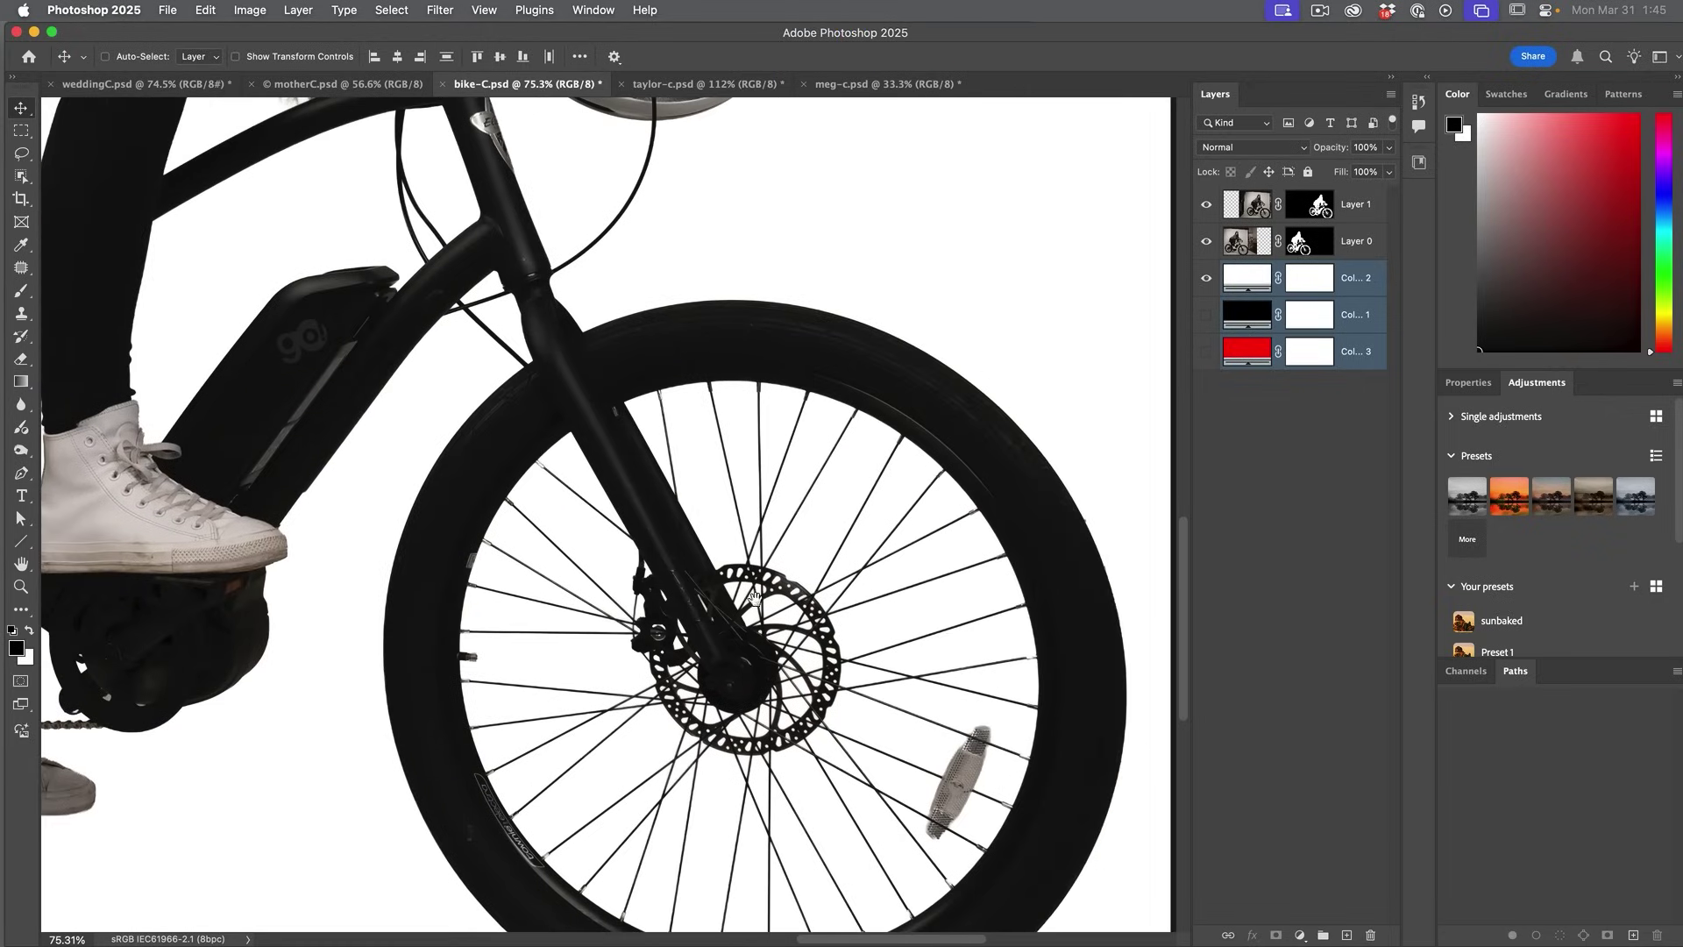
Step: Swap the white fill for black and pan to the other bike cutout's wheel, frame and face
left_click(1205, 280)
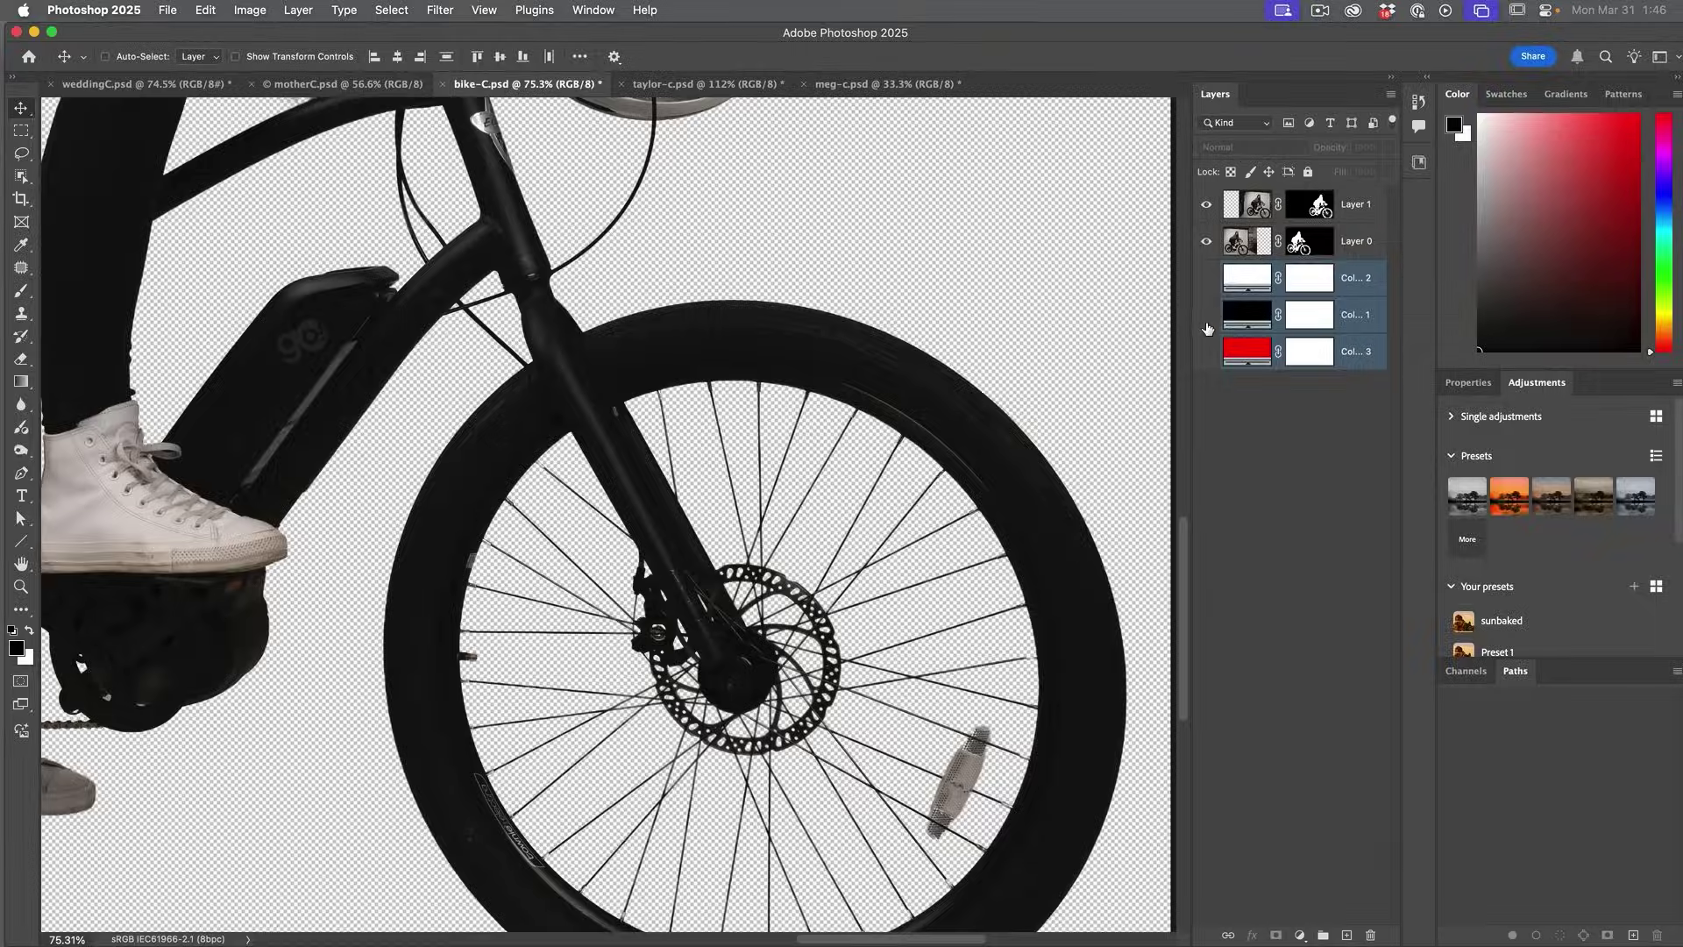
left_click(1207, 315)
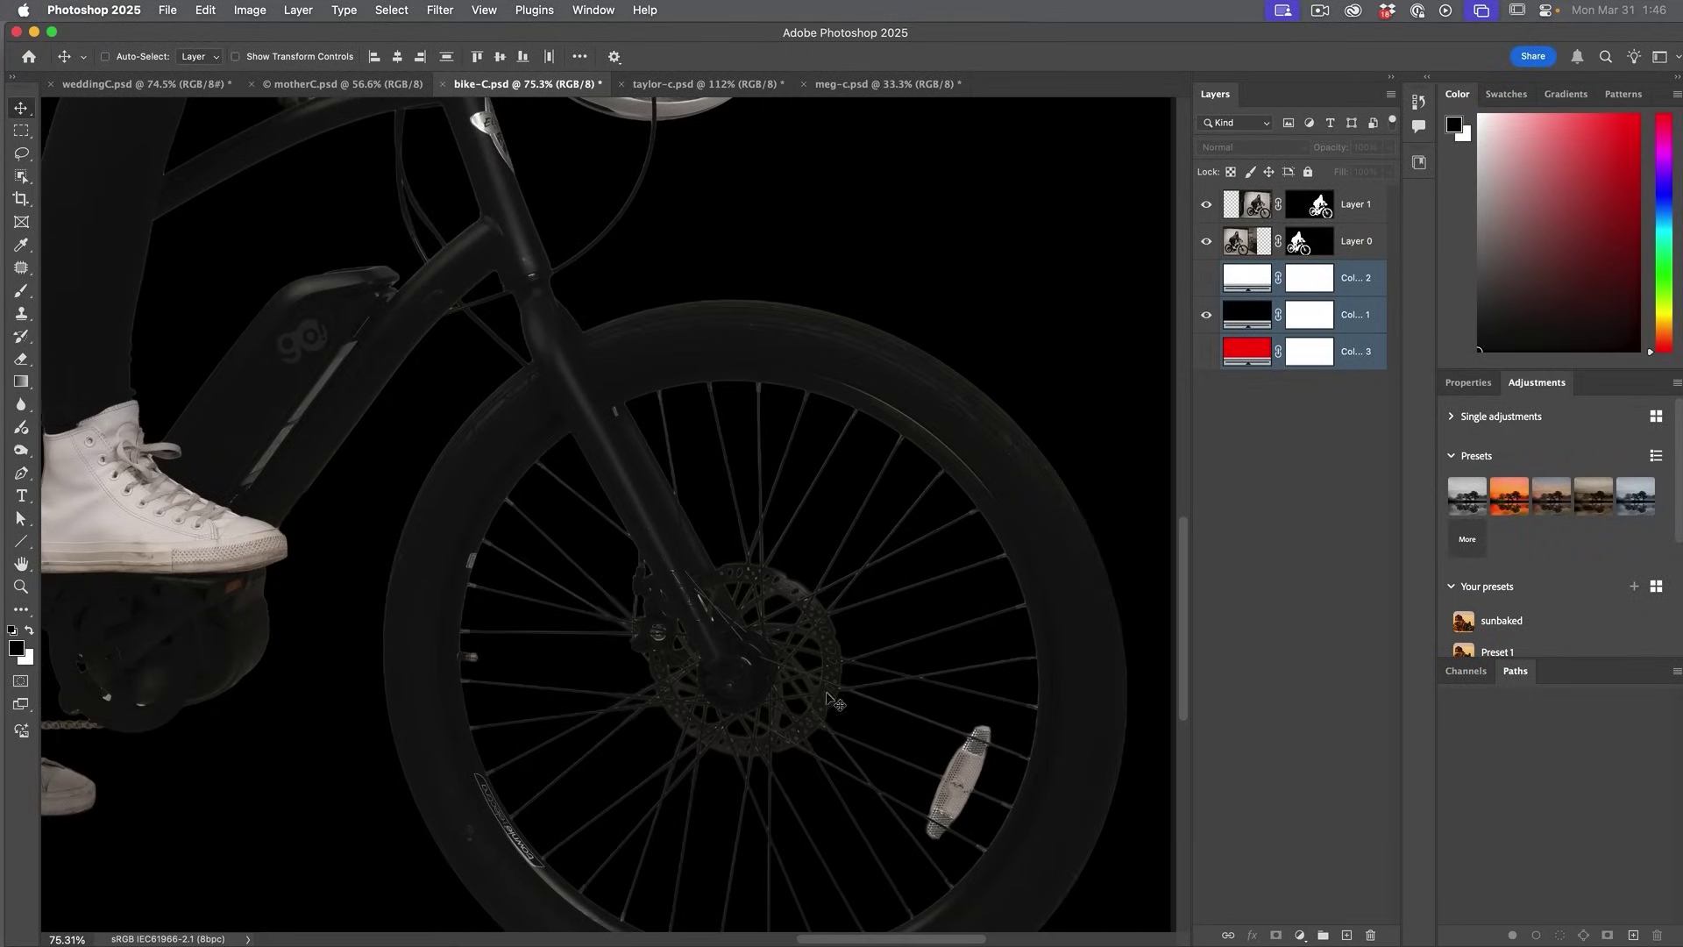
left_click_drag(302, 523, 955, 405)
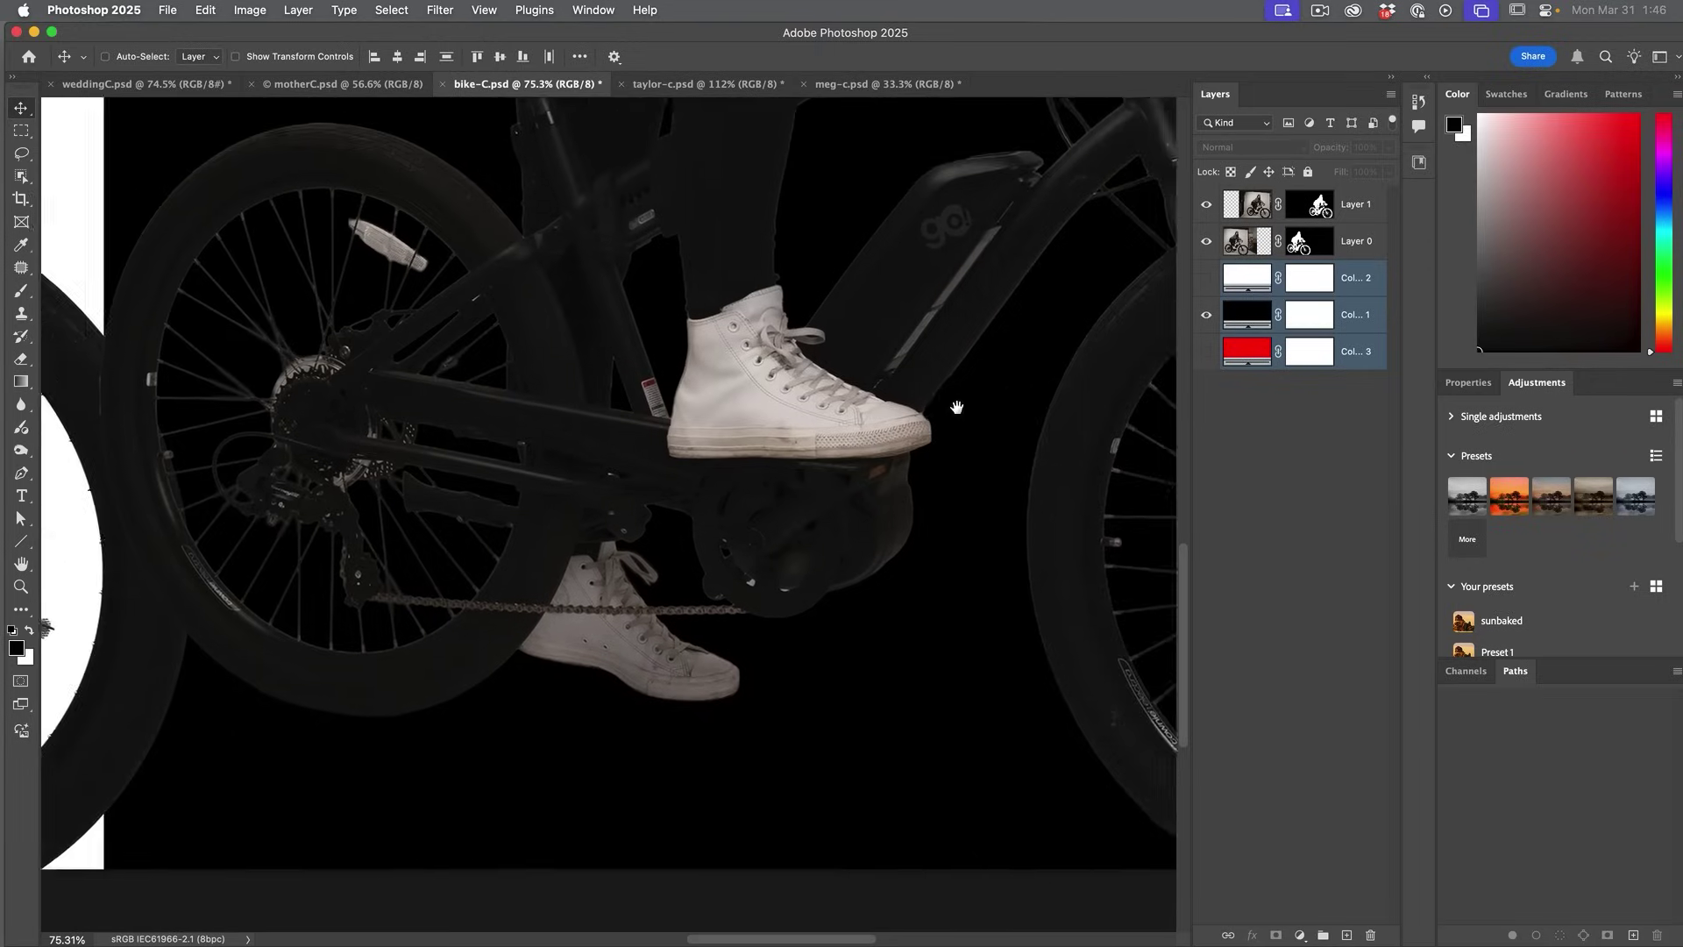
left_click_drag(131, 421, 1056, 489)
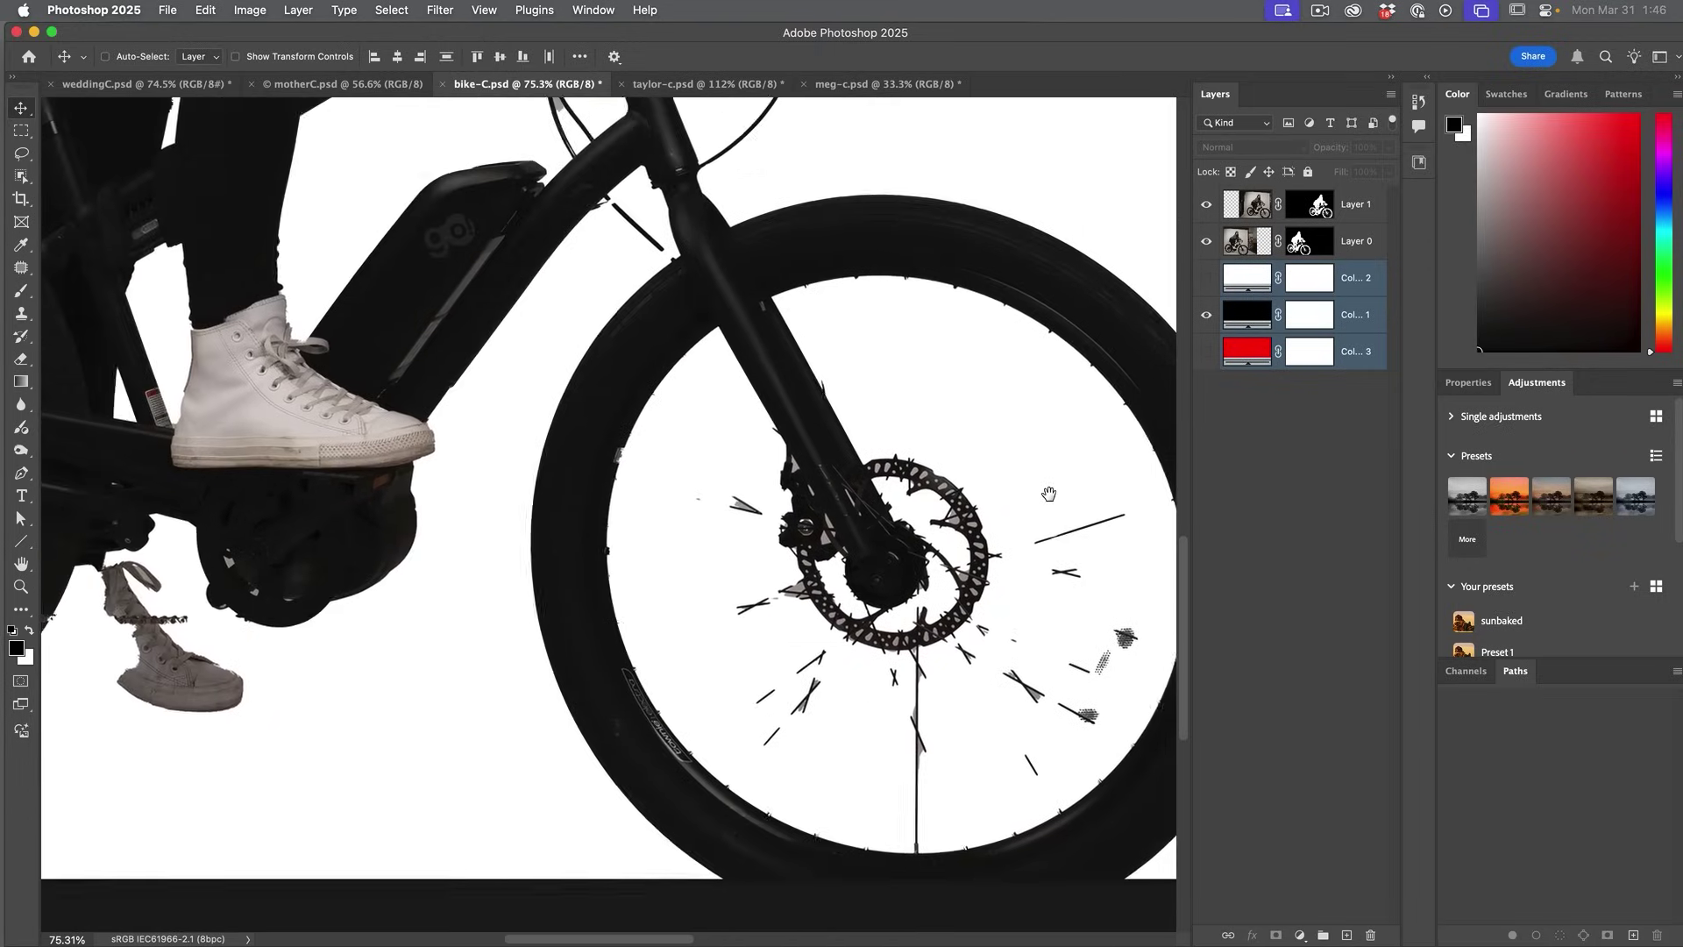
left_click_drag(657, 512, 698, 683)
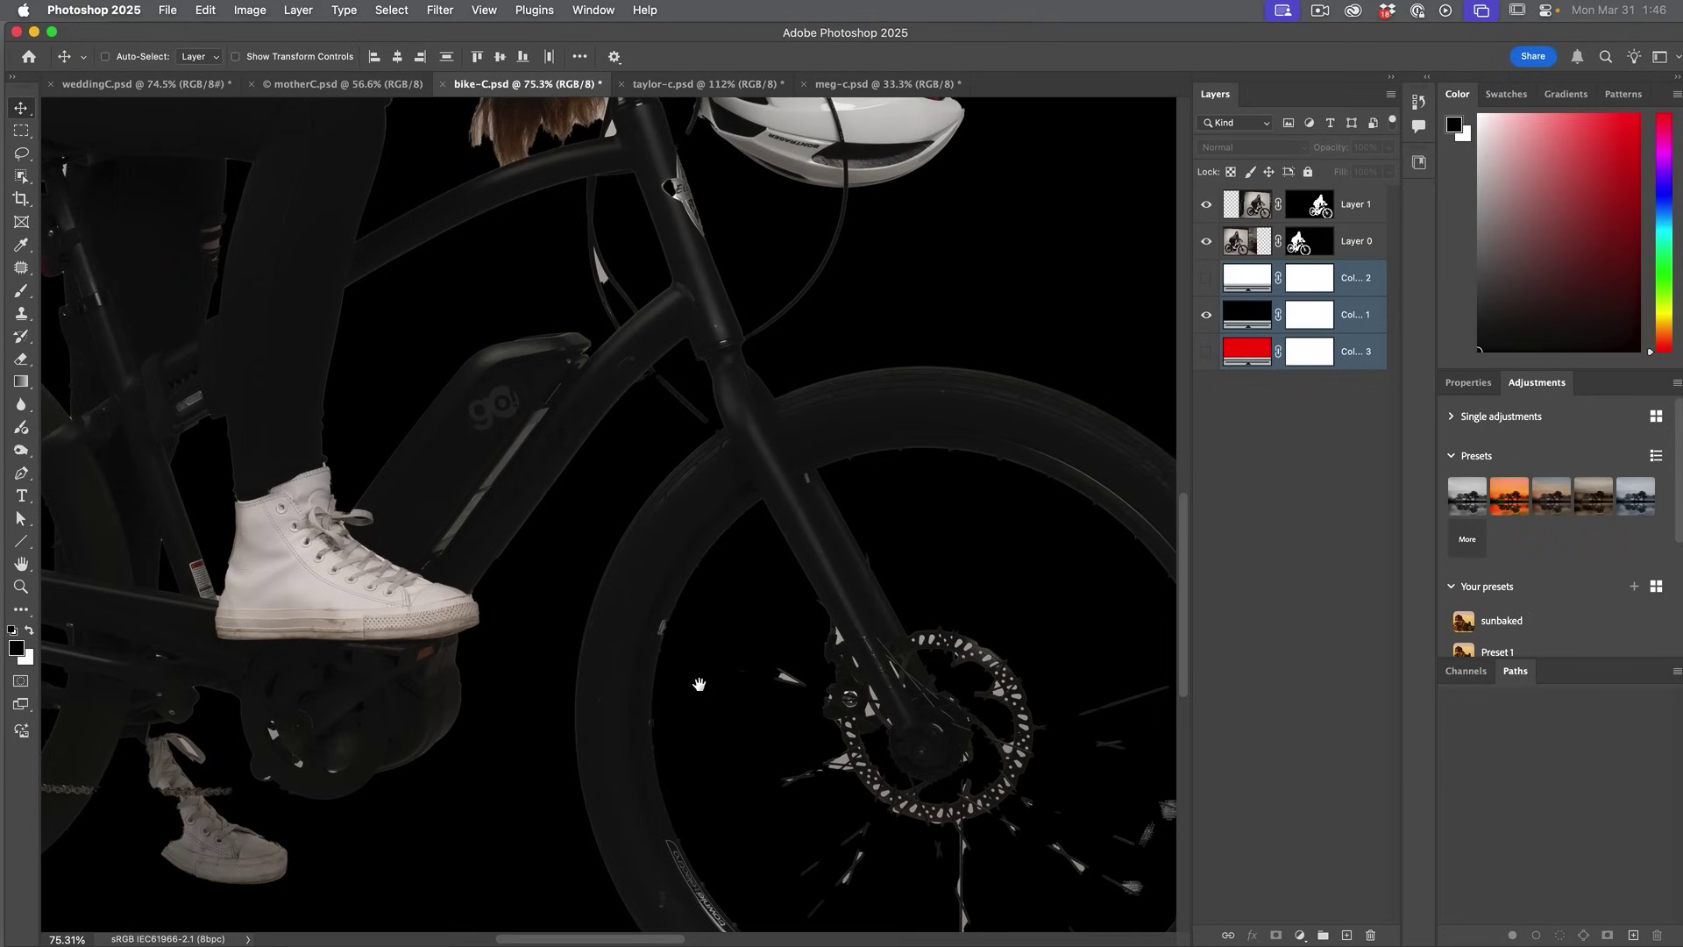
left_click_drag(463, 112, 857, 658)
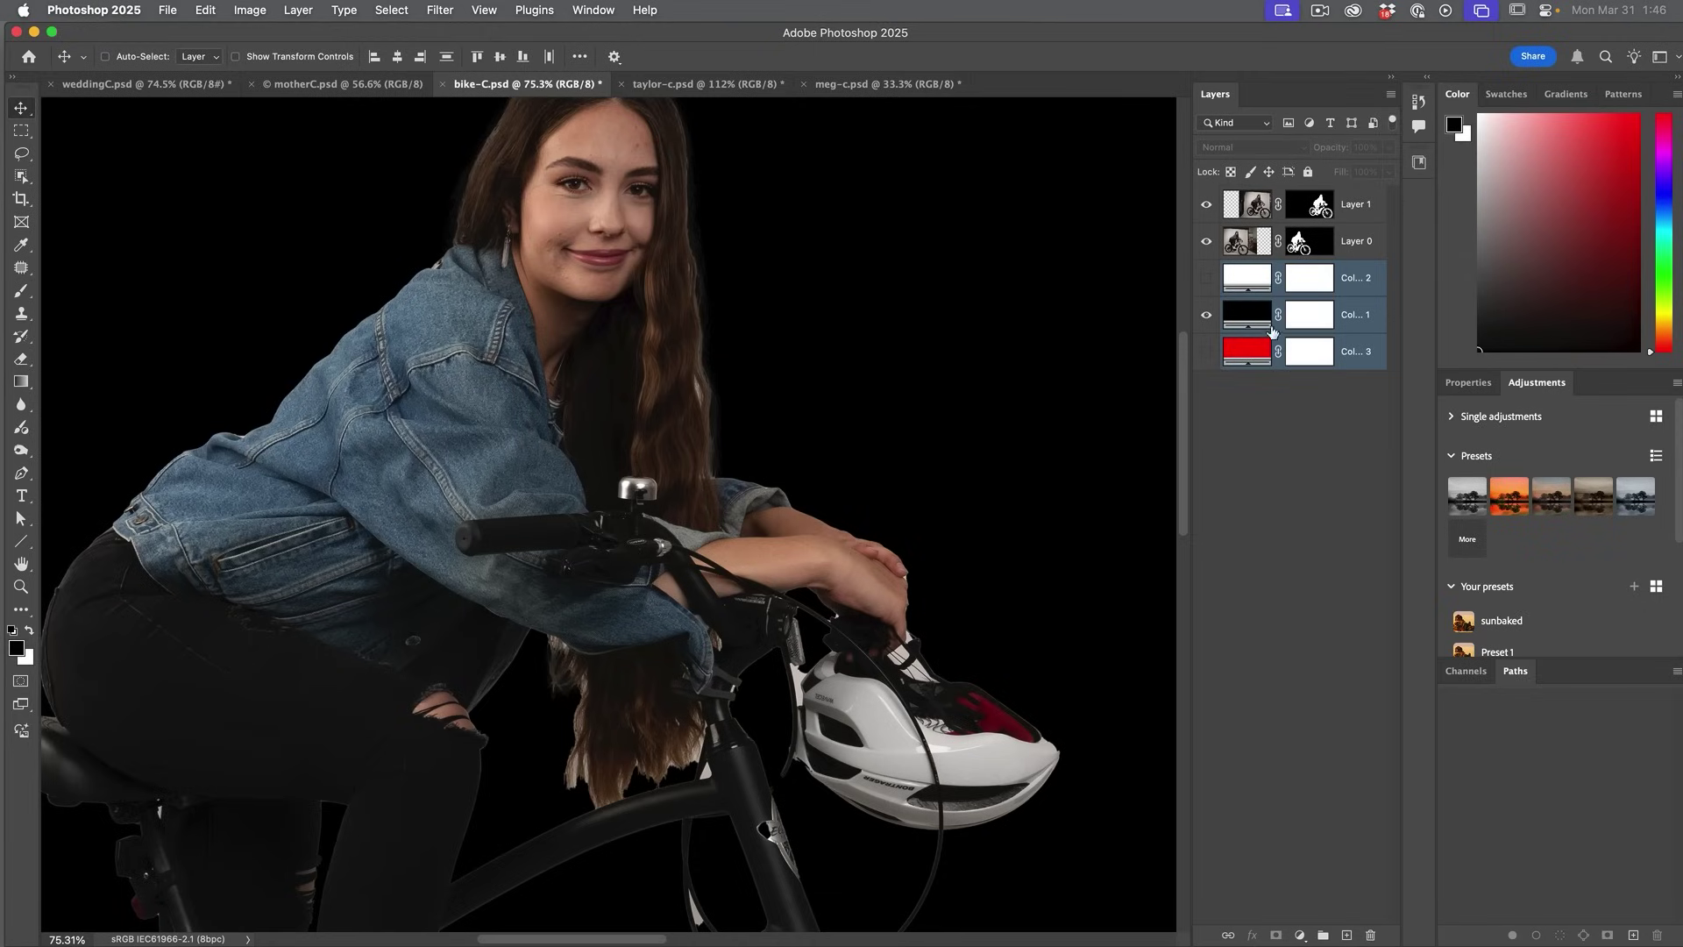
Step: Replace the black fill with red and inspect the jacket, jeans, seat and head edges
left_click(1201, 315)
left_click(1207, 355)
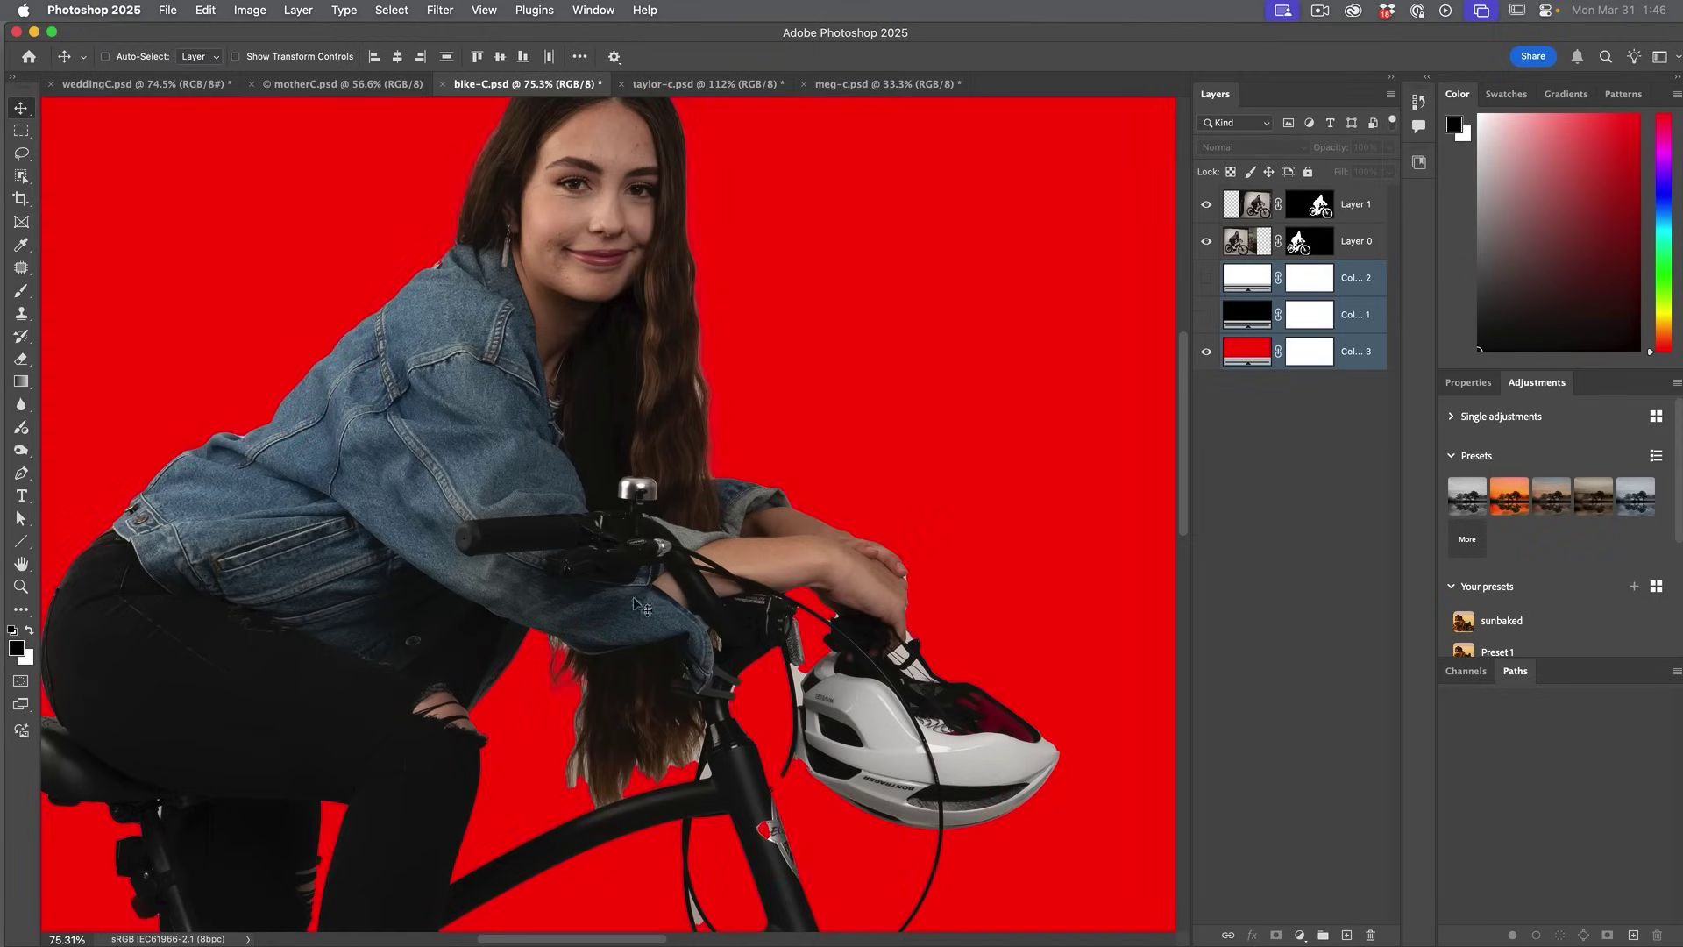
left_click_drag(953, 395, 759, 626)
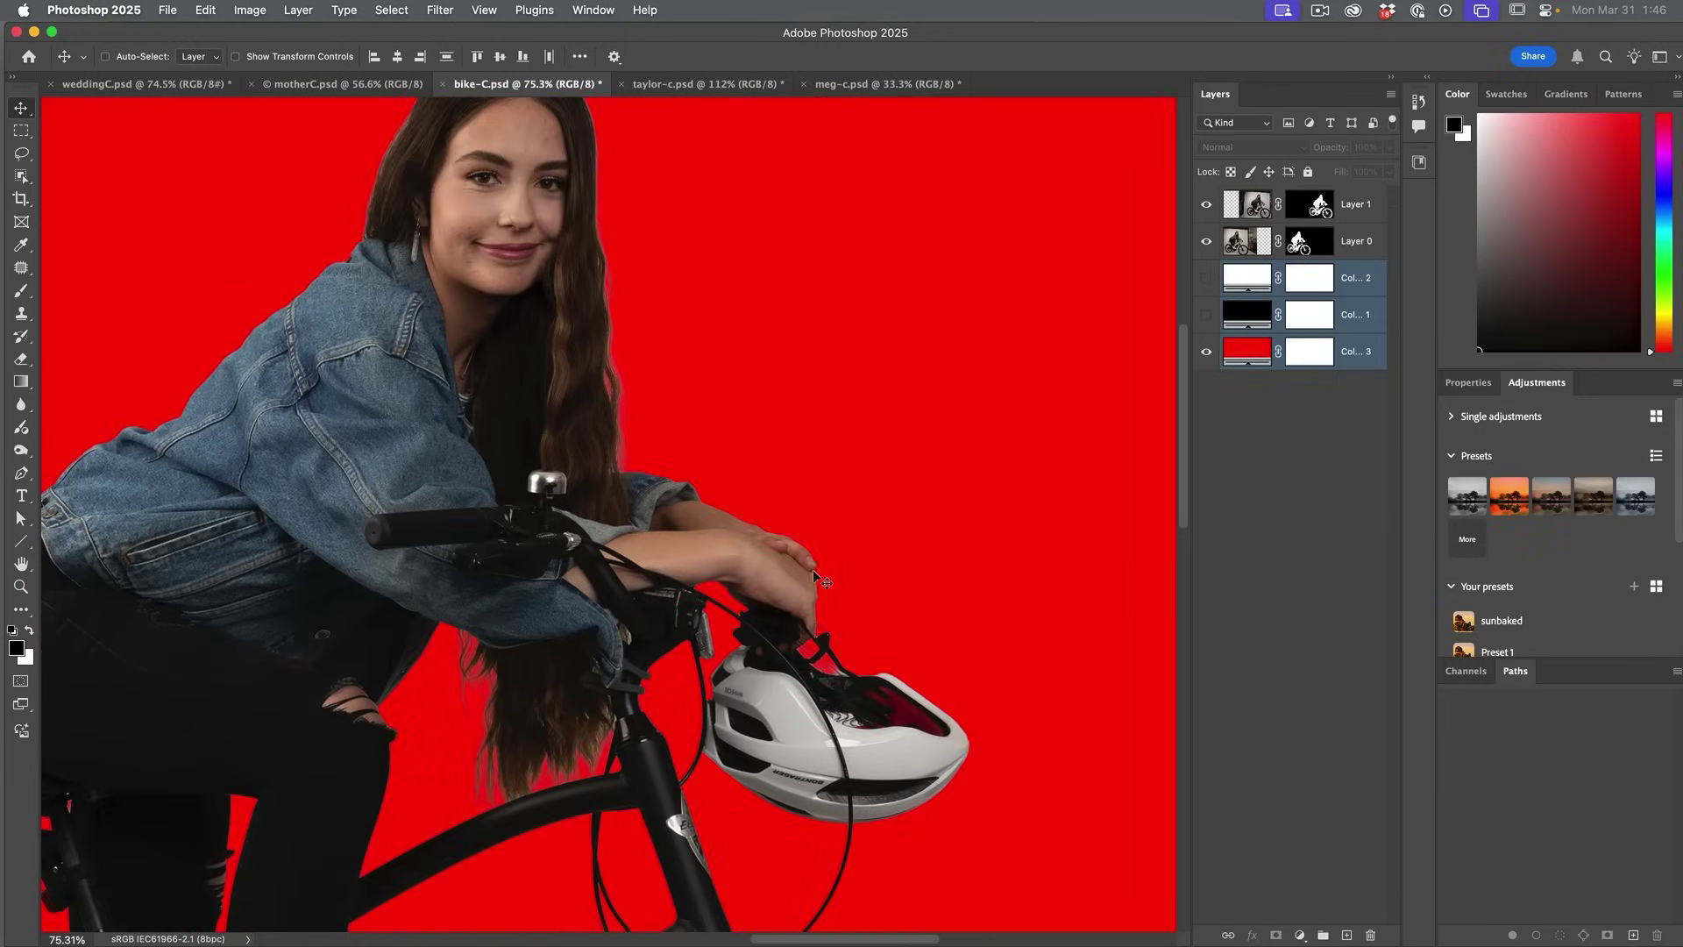
mouse_move(815, 578)
left_mouse_down()
mouse_move(748, 488)
mouse_move(710, 360)
mouse_move(804, 602)
mouse_move(821, 571)
left_mouse_up()
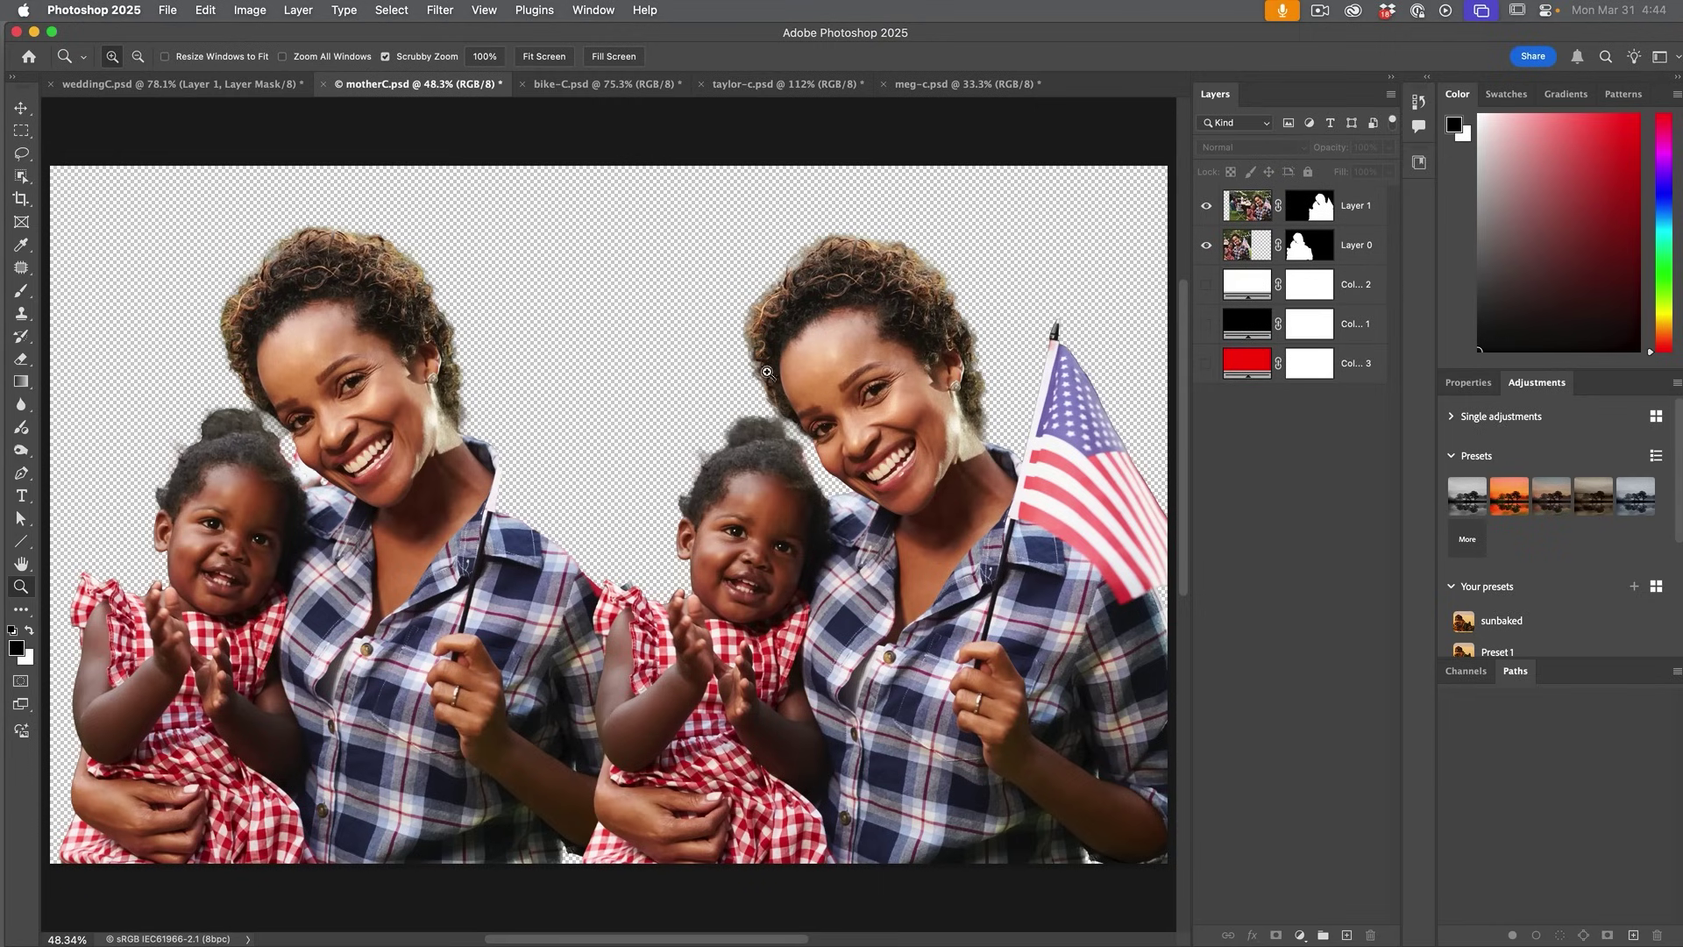
Step: Zoom to 100% on the mother and child and show the white fill behind them
left_click_drag(254, 420, 532, 519)
left_click(255, 420)
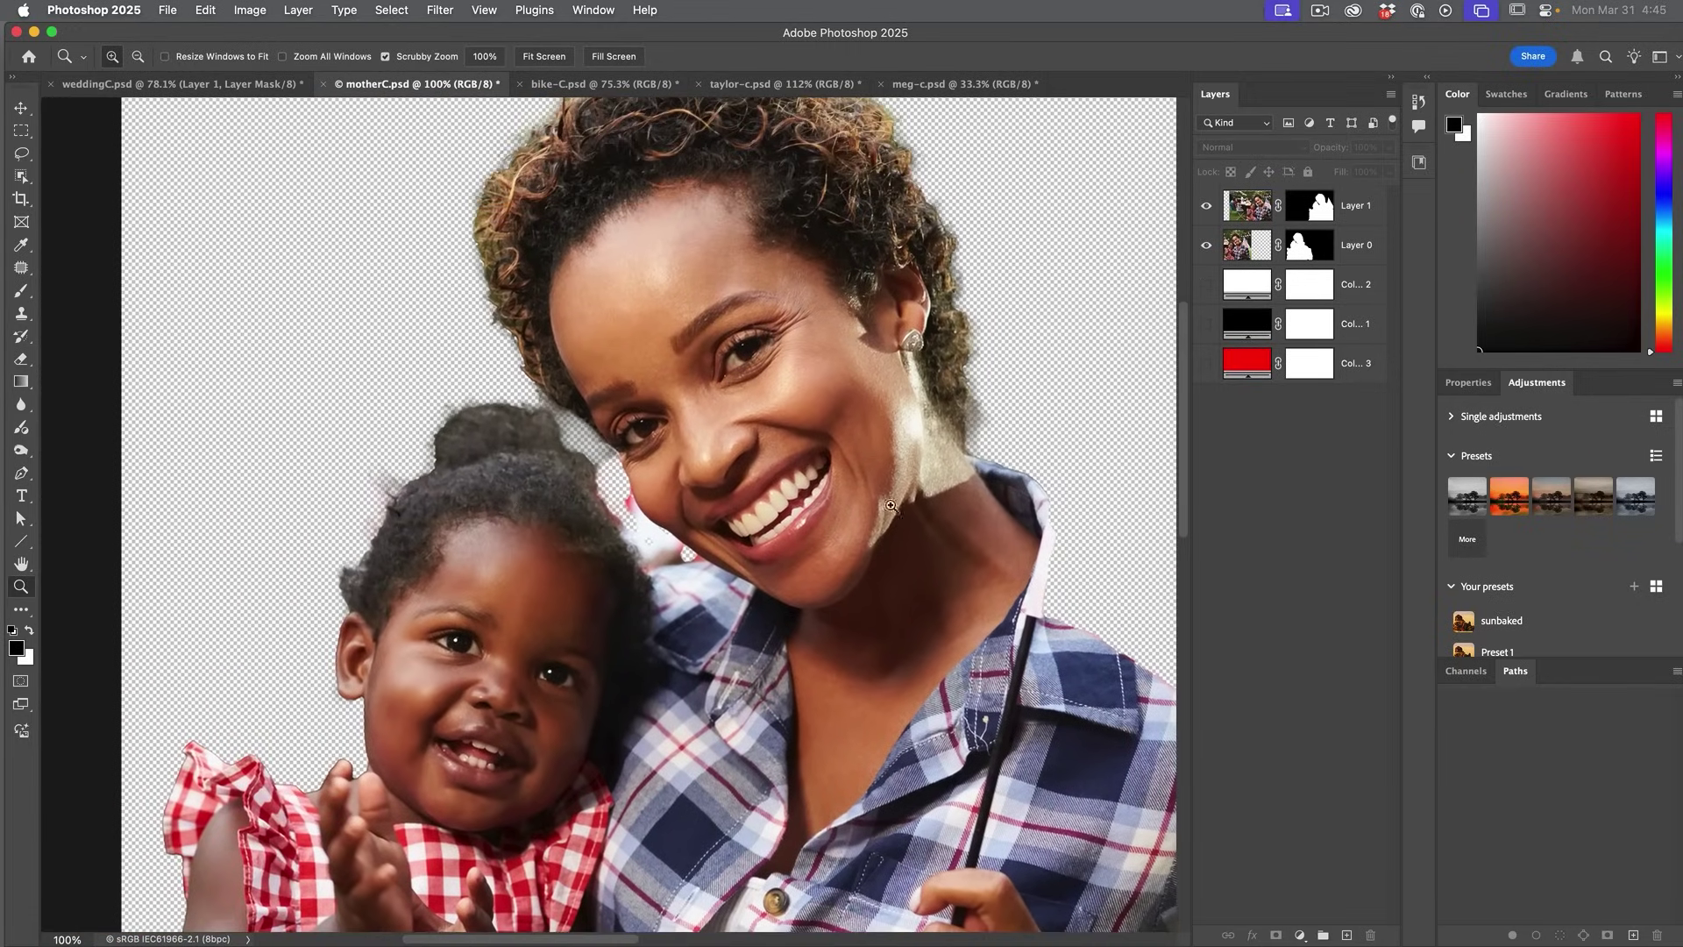
left_click(1206, 285)
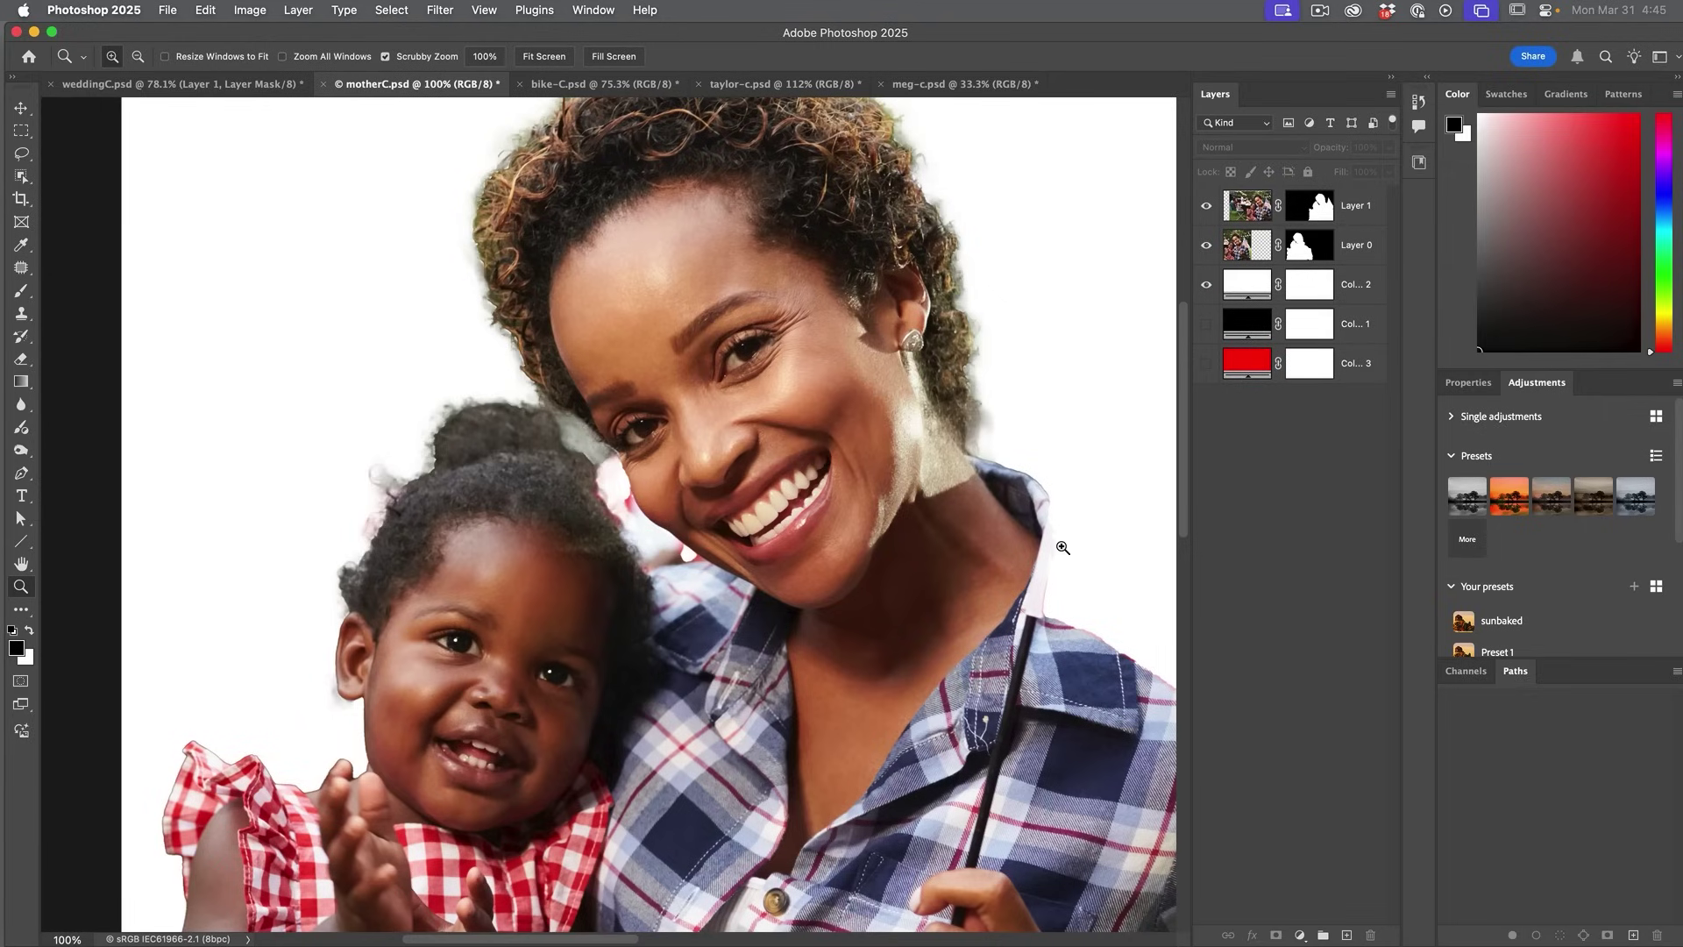
Step: Pan over the mother's face and flag edges, then switch to weddingC.psd
left_click_drag(1085, 529, 255, 522)
left_click_drag(781, 540, 523, 552)
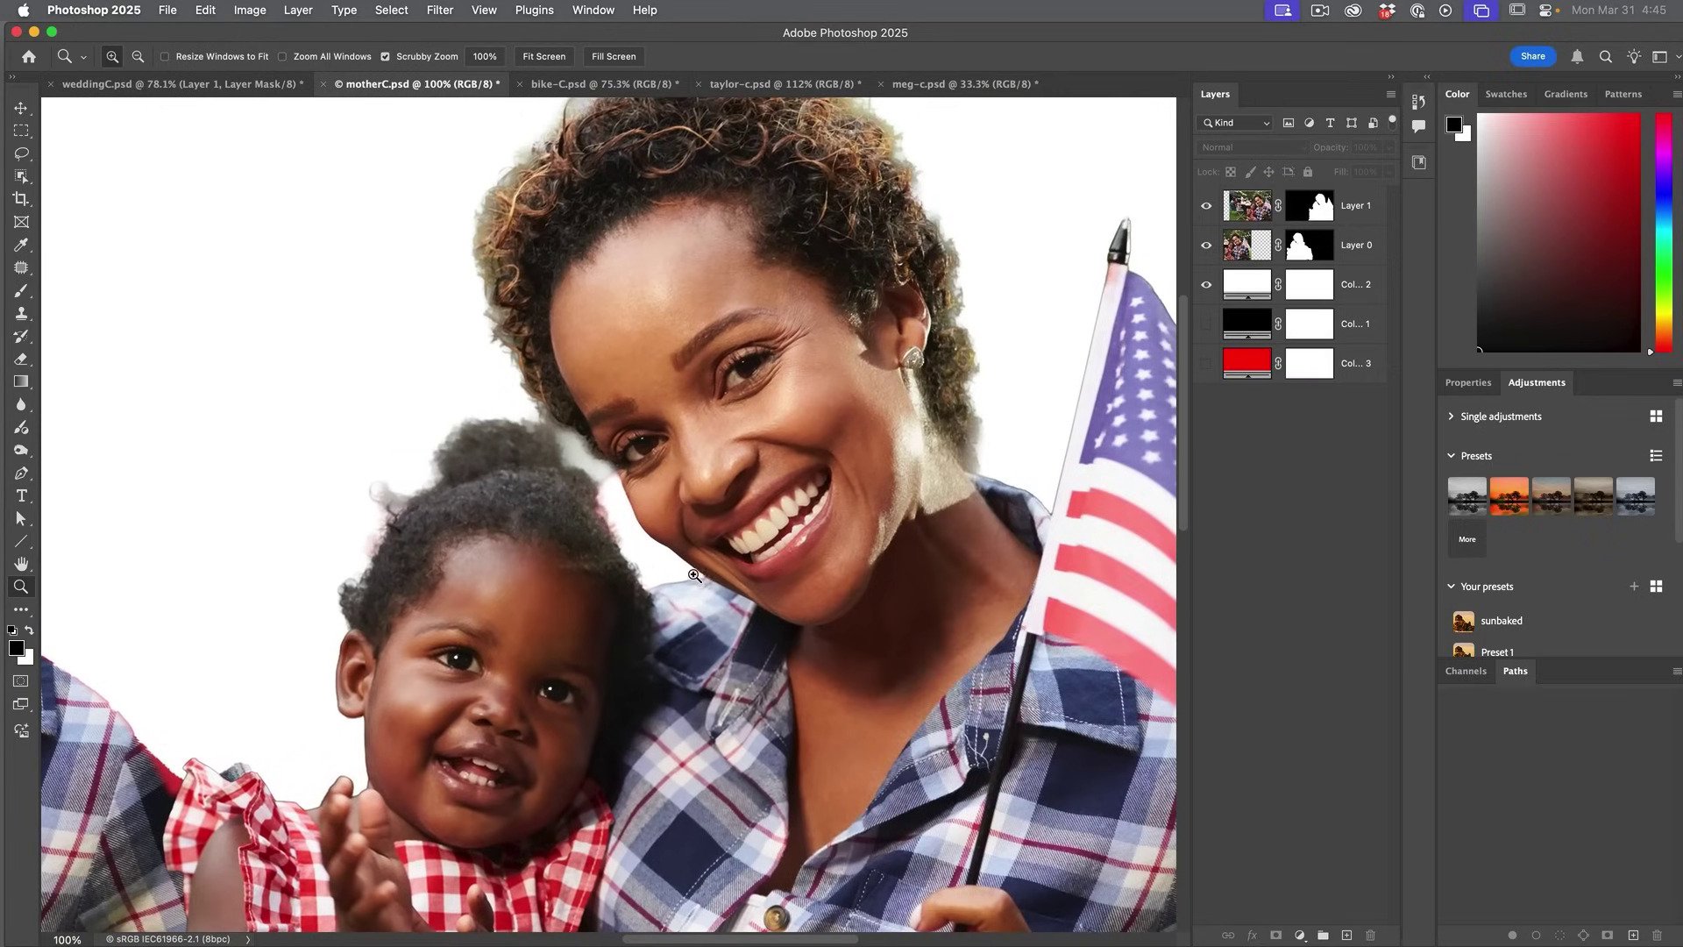
left_click_drag(312, 601, 1025, 451)
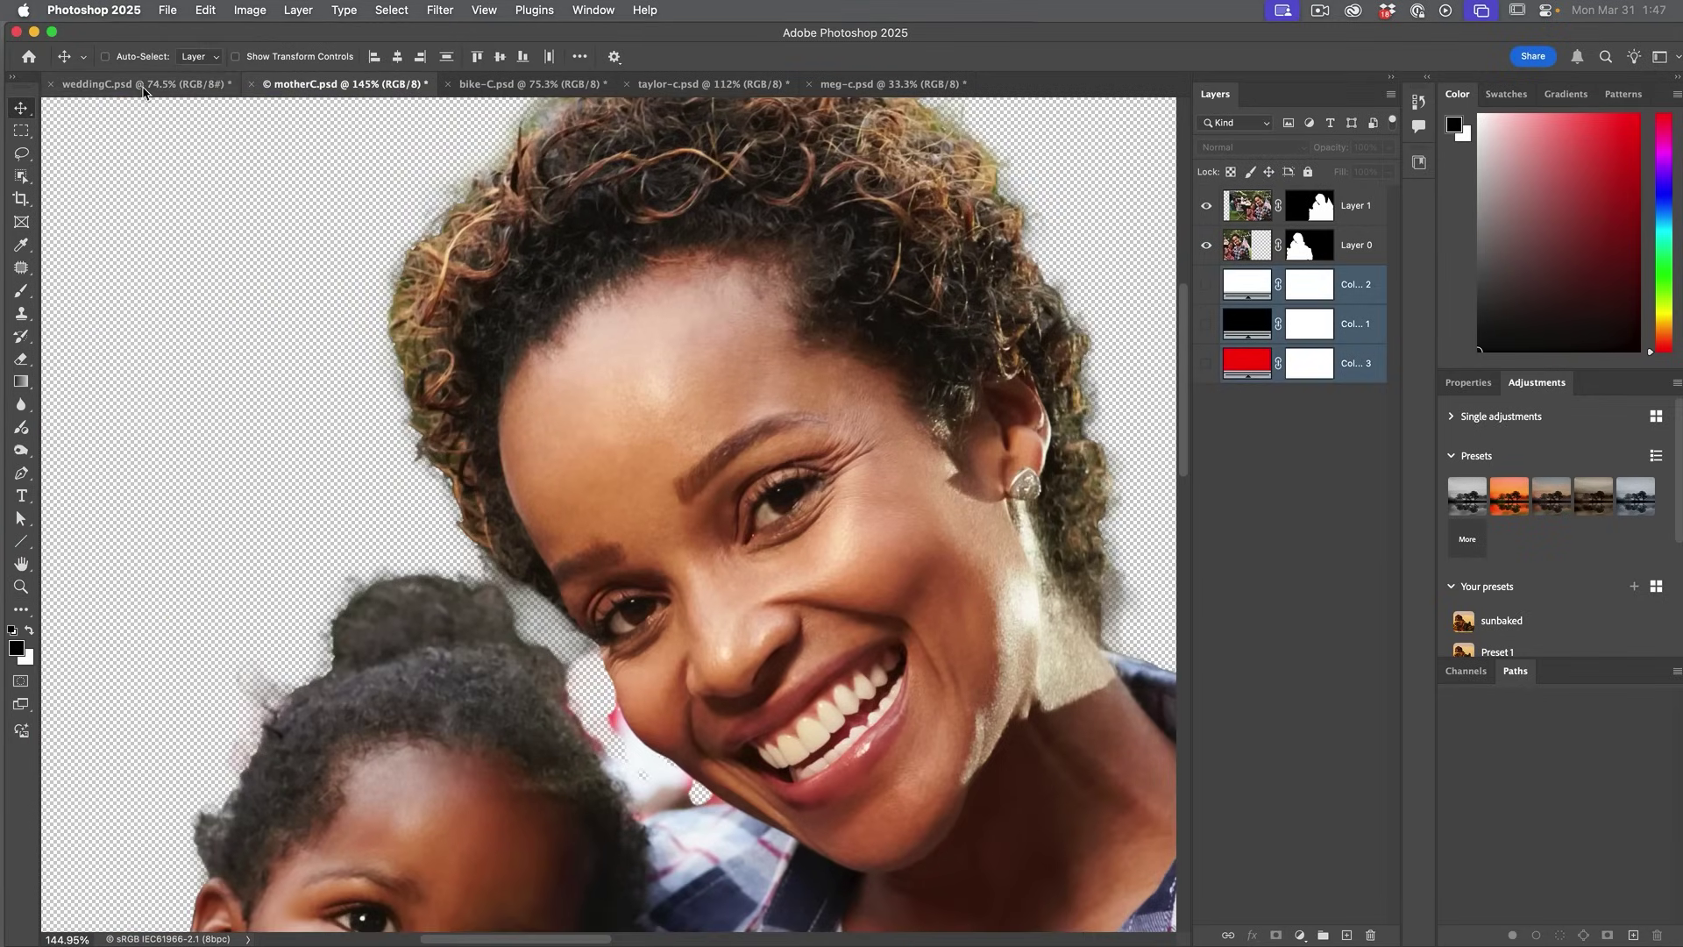
left_click(146, 85)
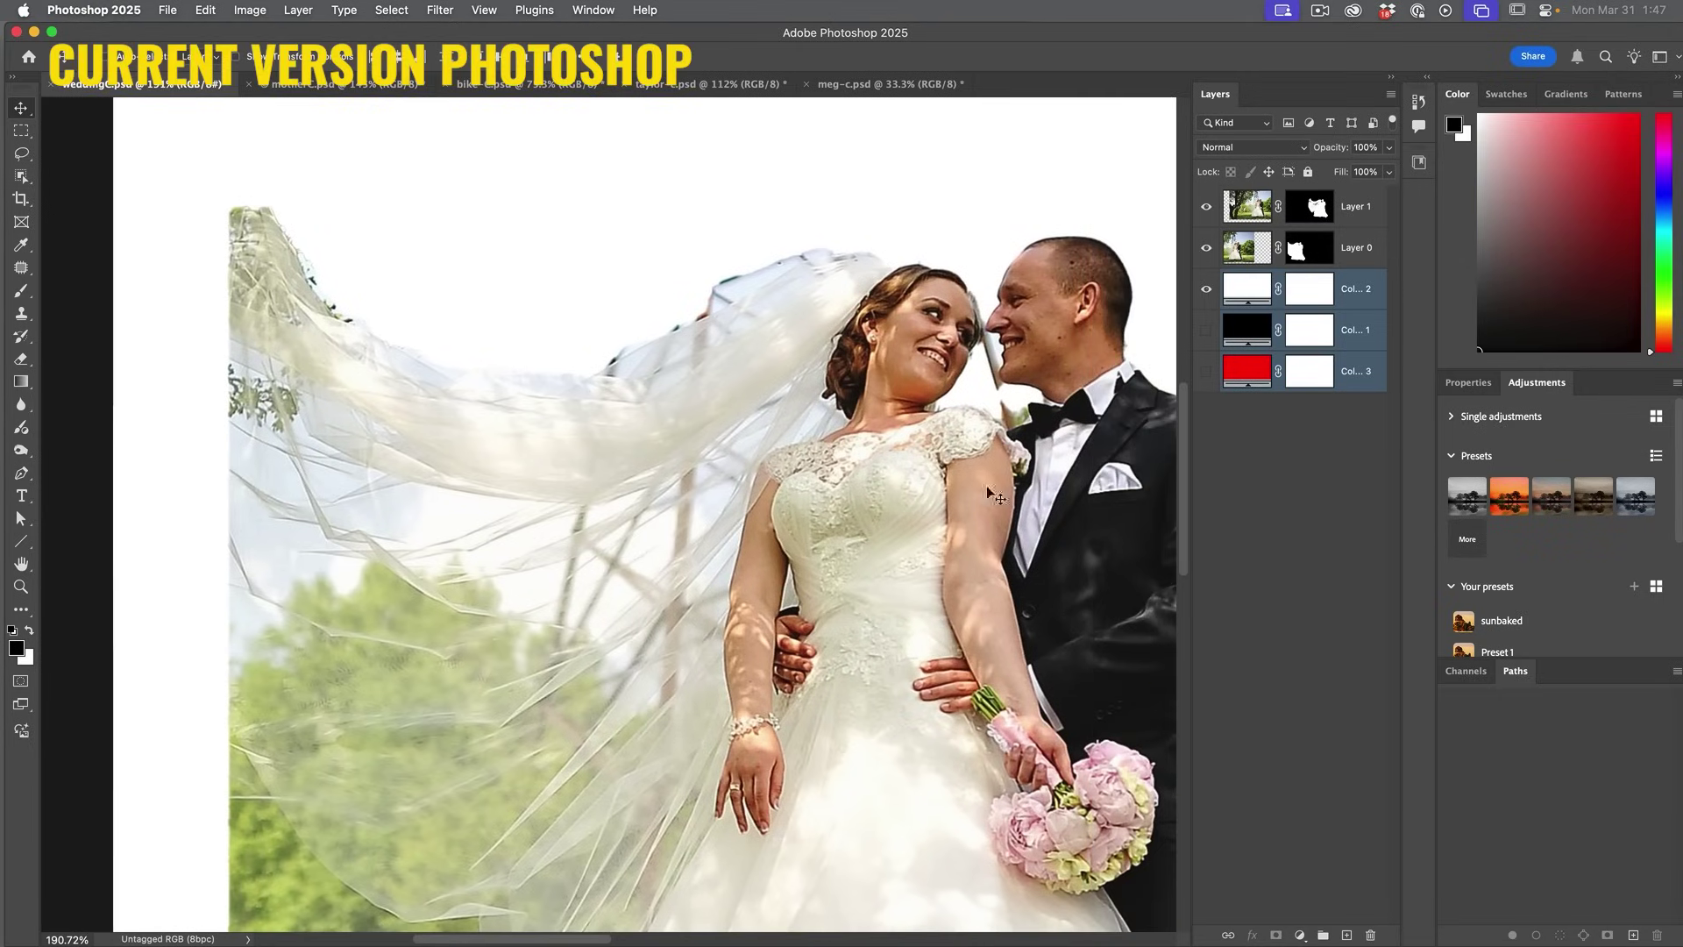
Step: Zoom in on the wedding couple's faces and look down over the dress and bouquet
scroll(989, 491, "right", 5)
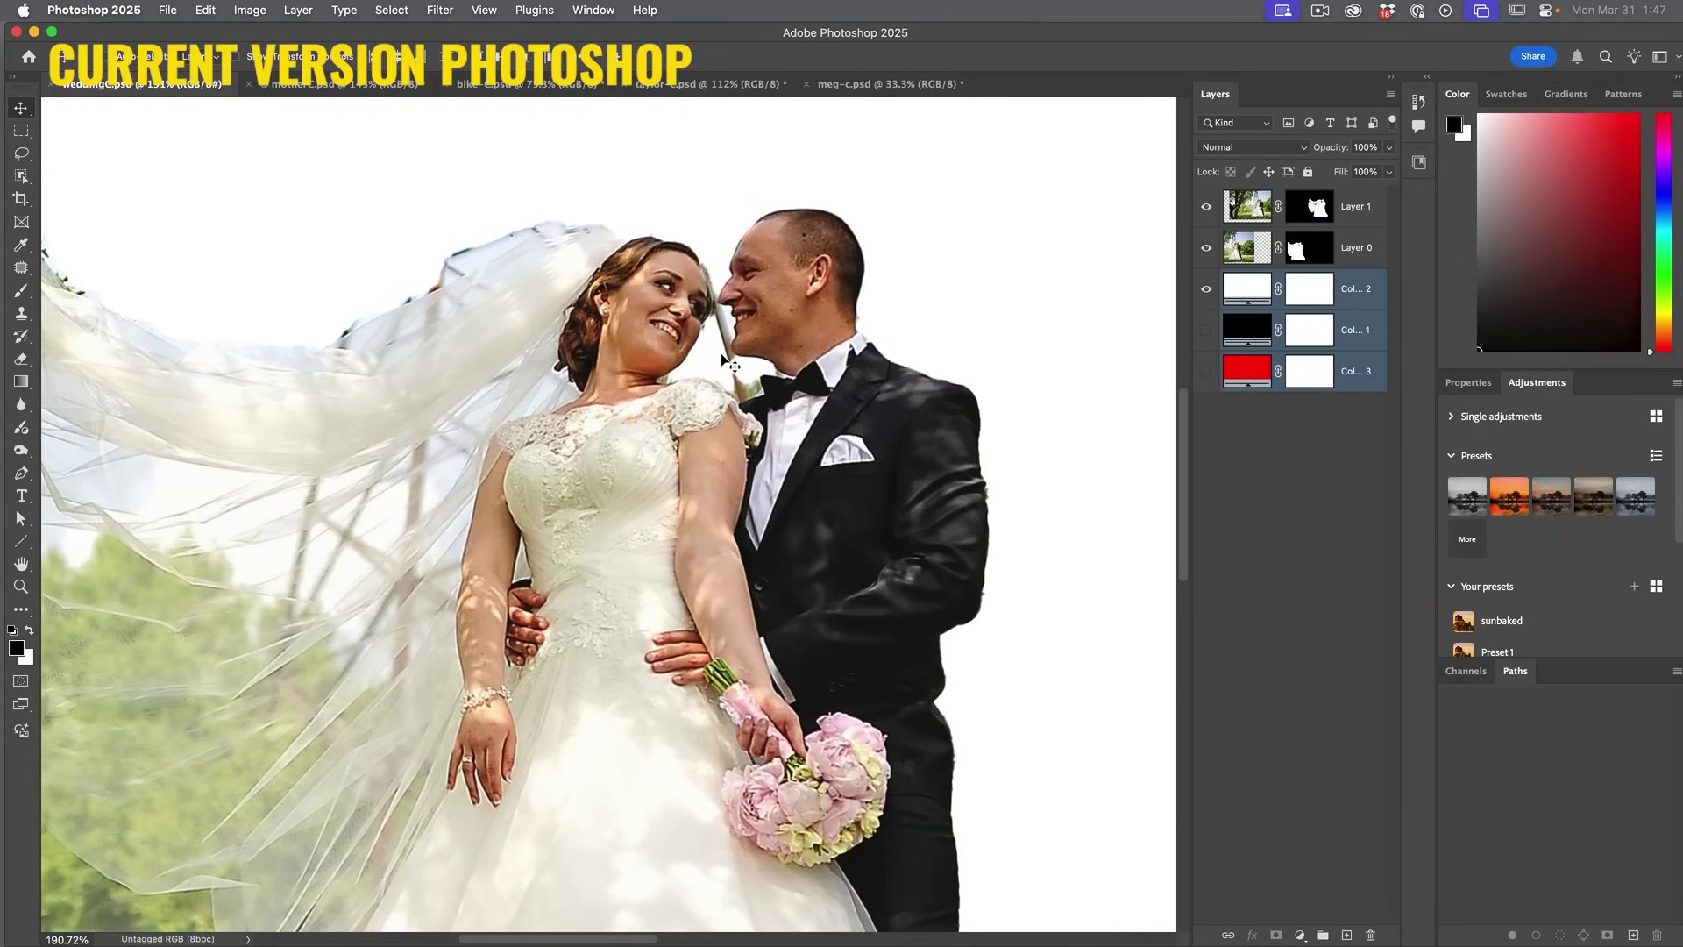
scroll(778, 446, "down", 5)
scroll(448, 471, "down", 5)
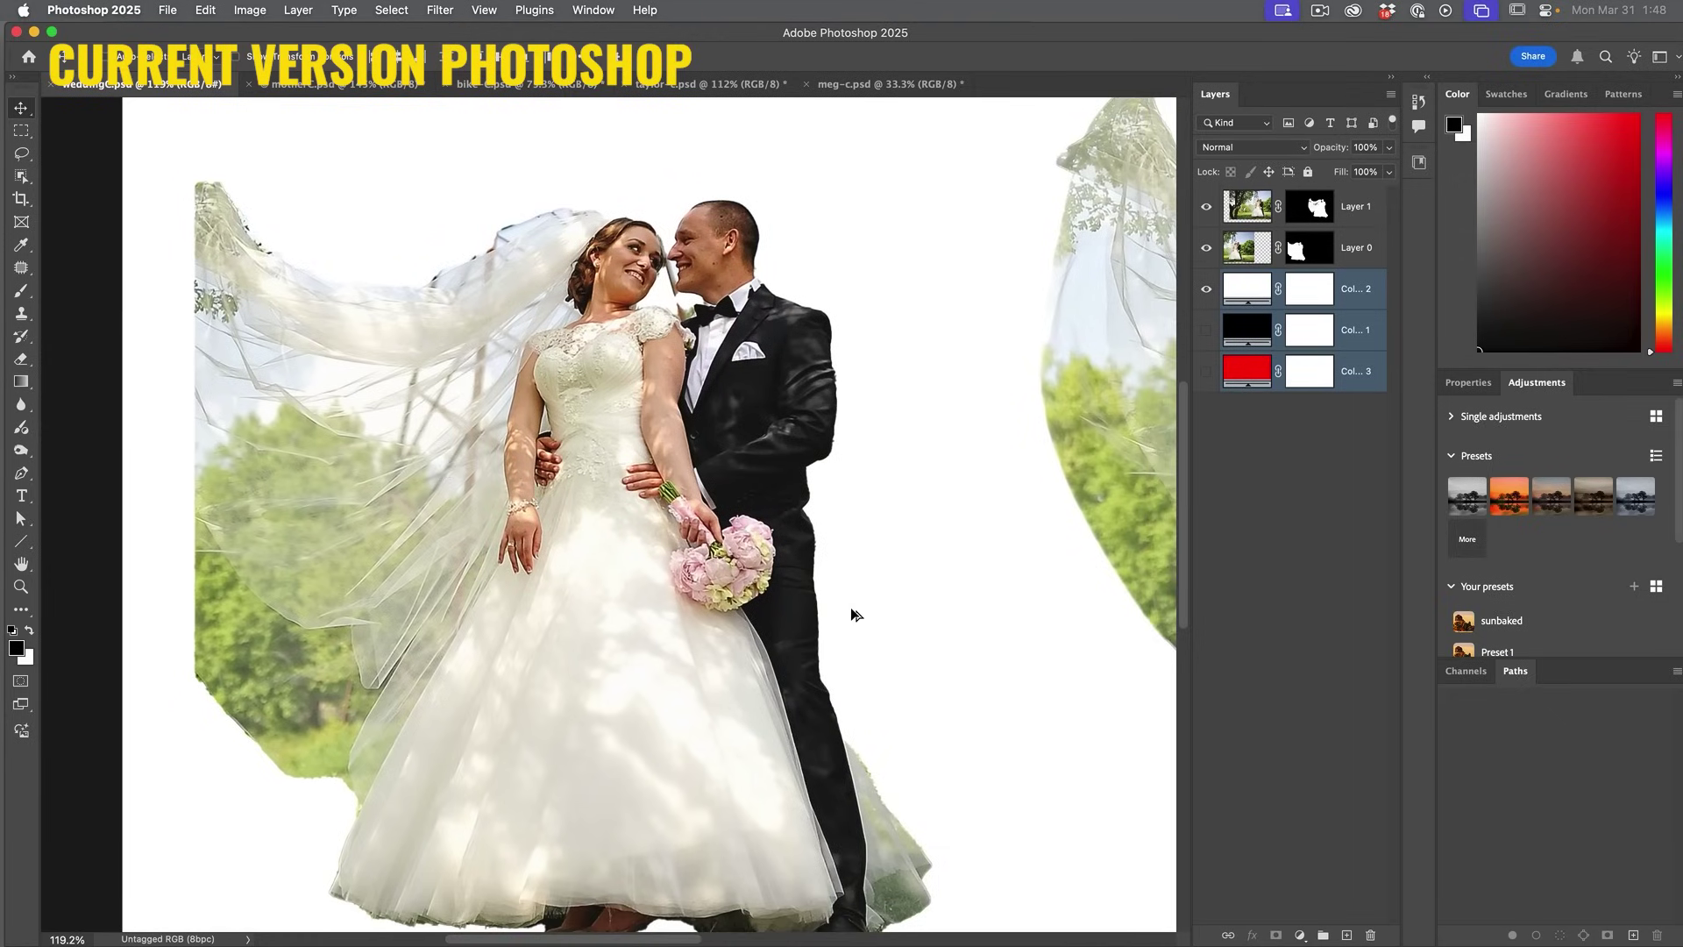
scroll(852, 612, "up", 5)
key("z")
left_click(848, 414)
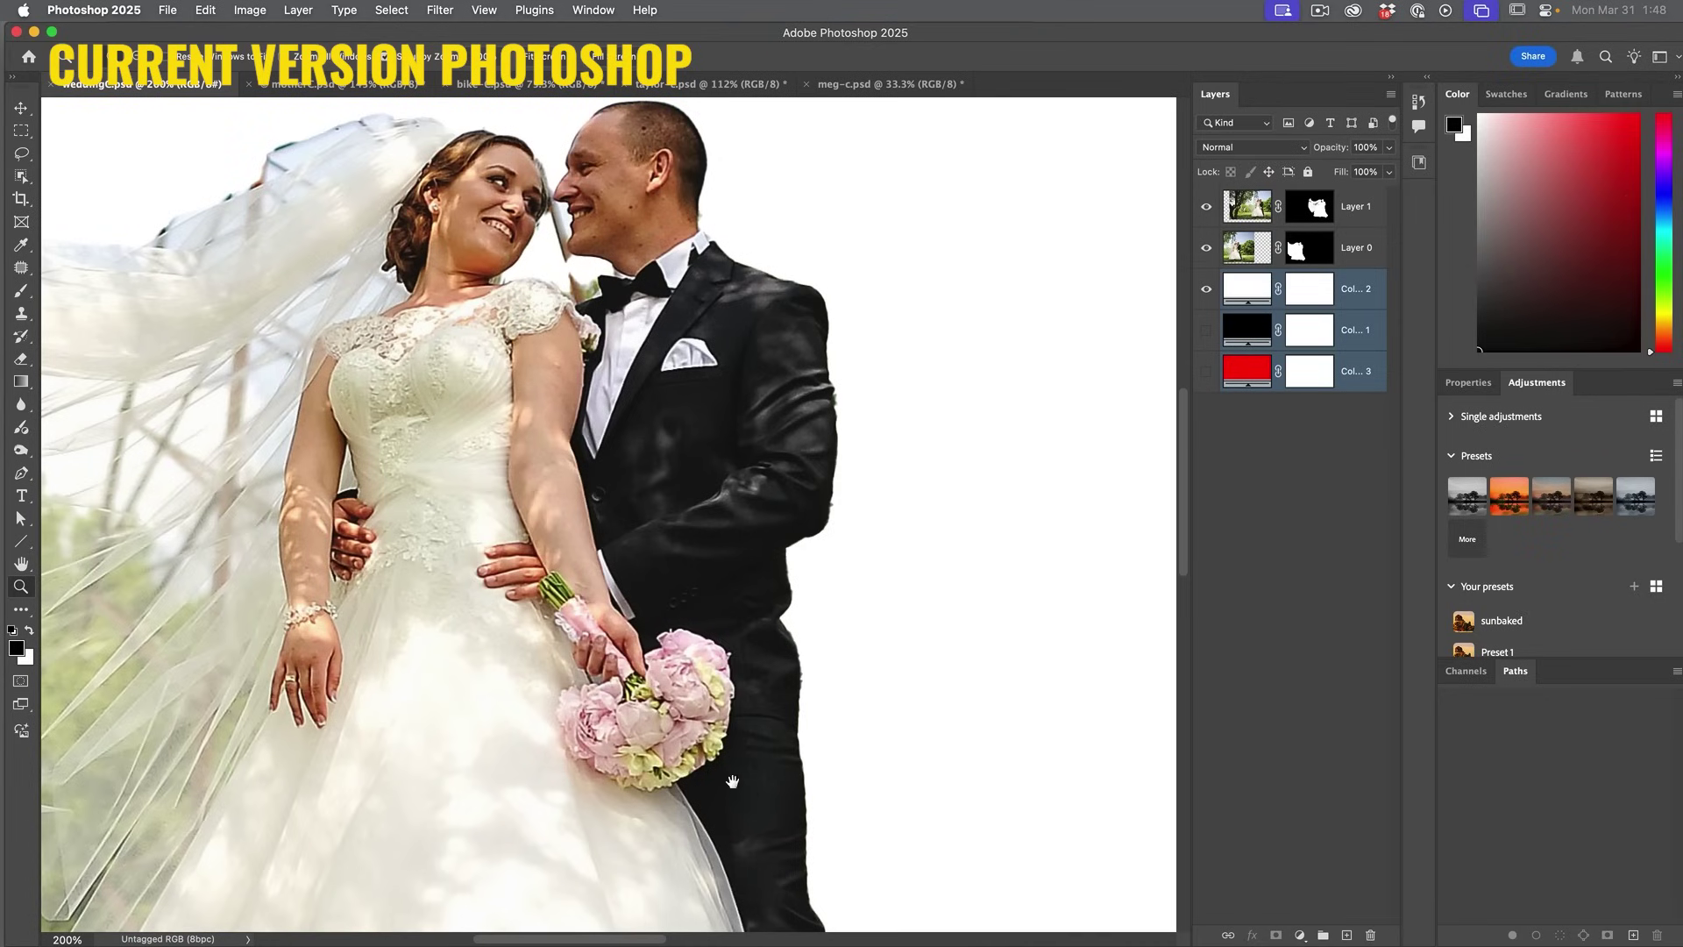
left_click_drag(732, 782, 987, 456)
scroll(986, 456, "up", 10)
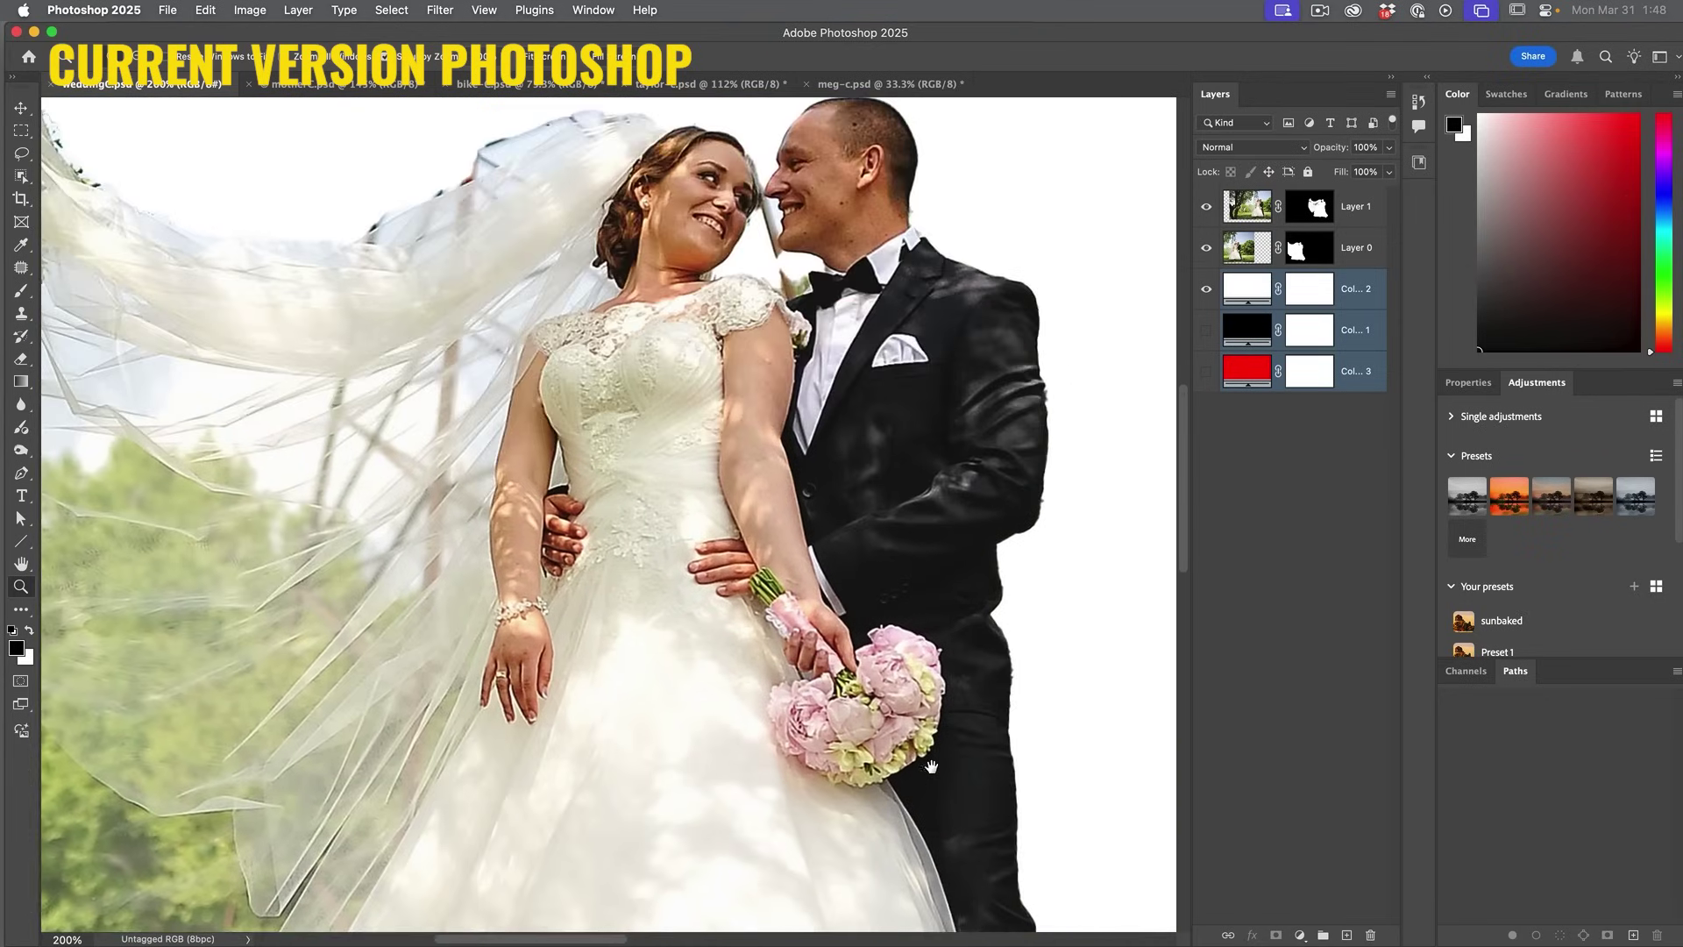
Step: Swap the white fill for black behind the couple and scroll around to compare the veil edges
left_click(1204, 291)
left_click(1202, 331)
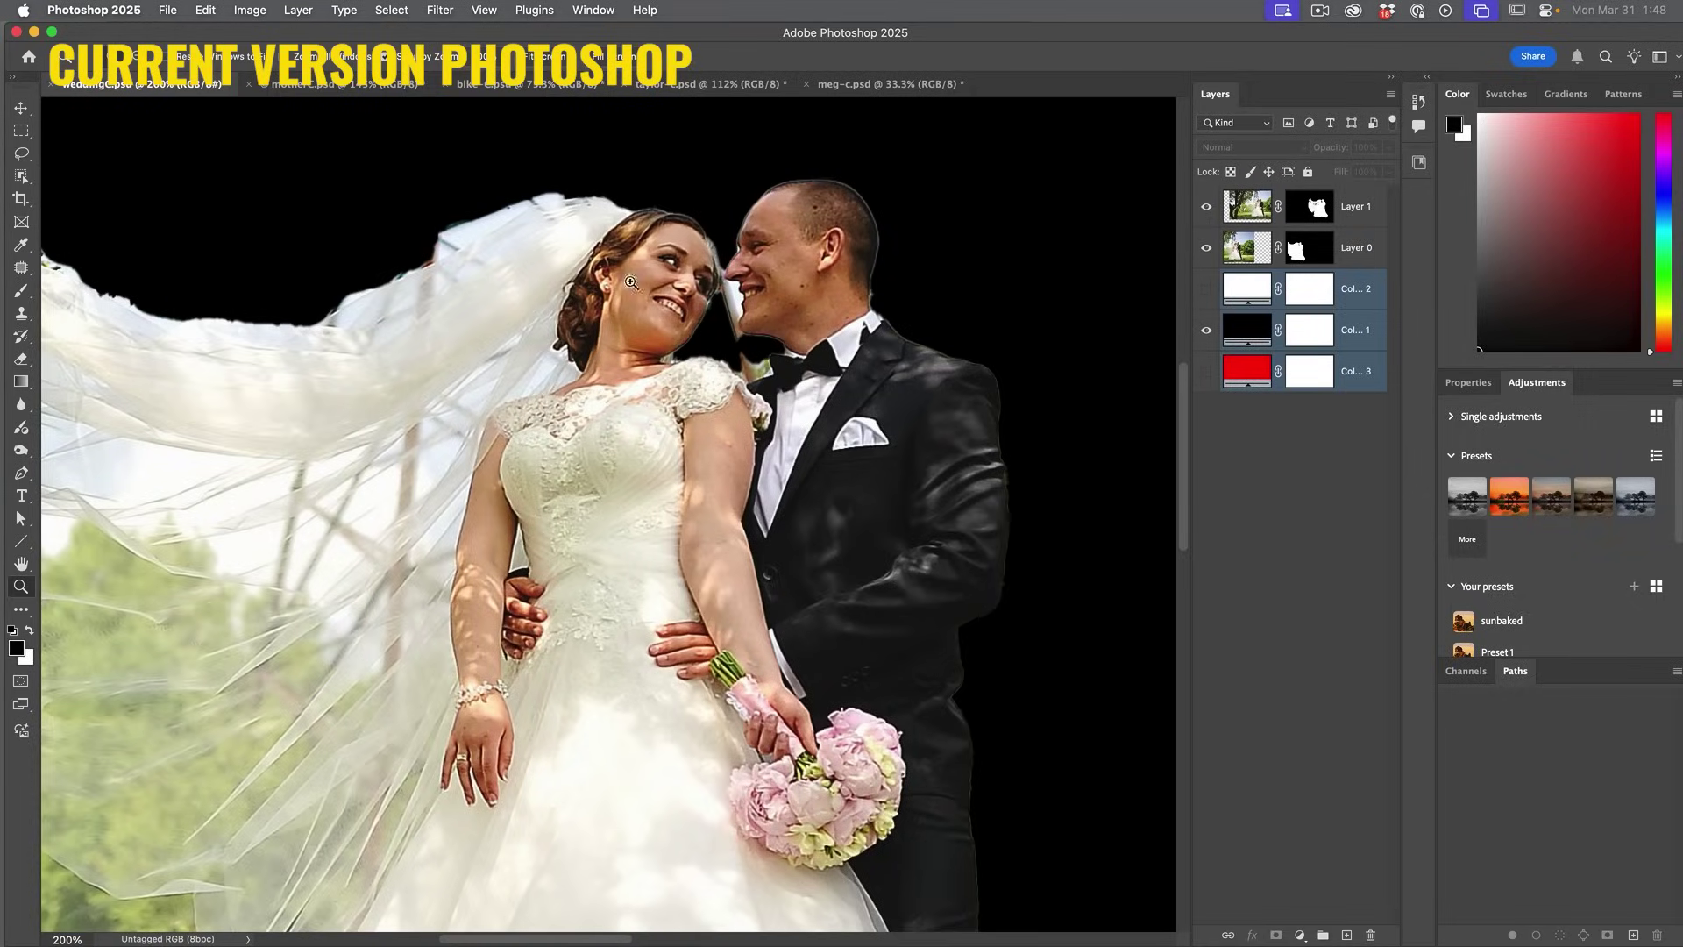
scroll(631, 282, "left", 5)
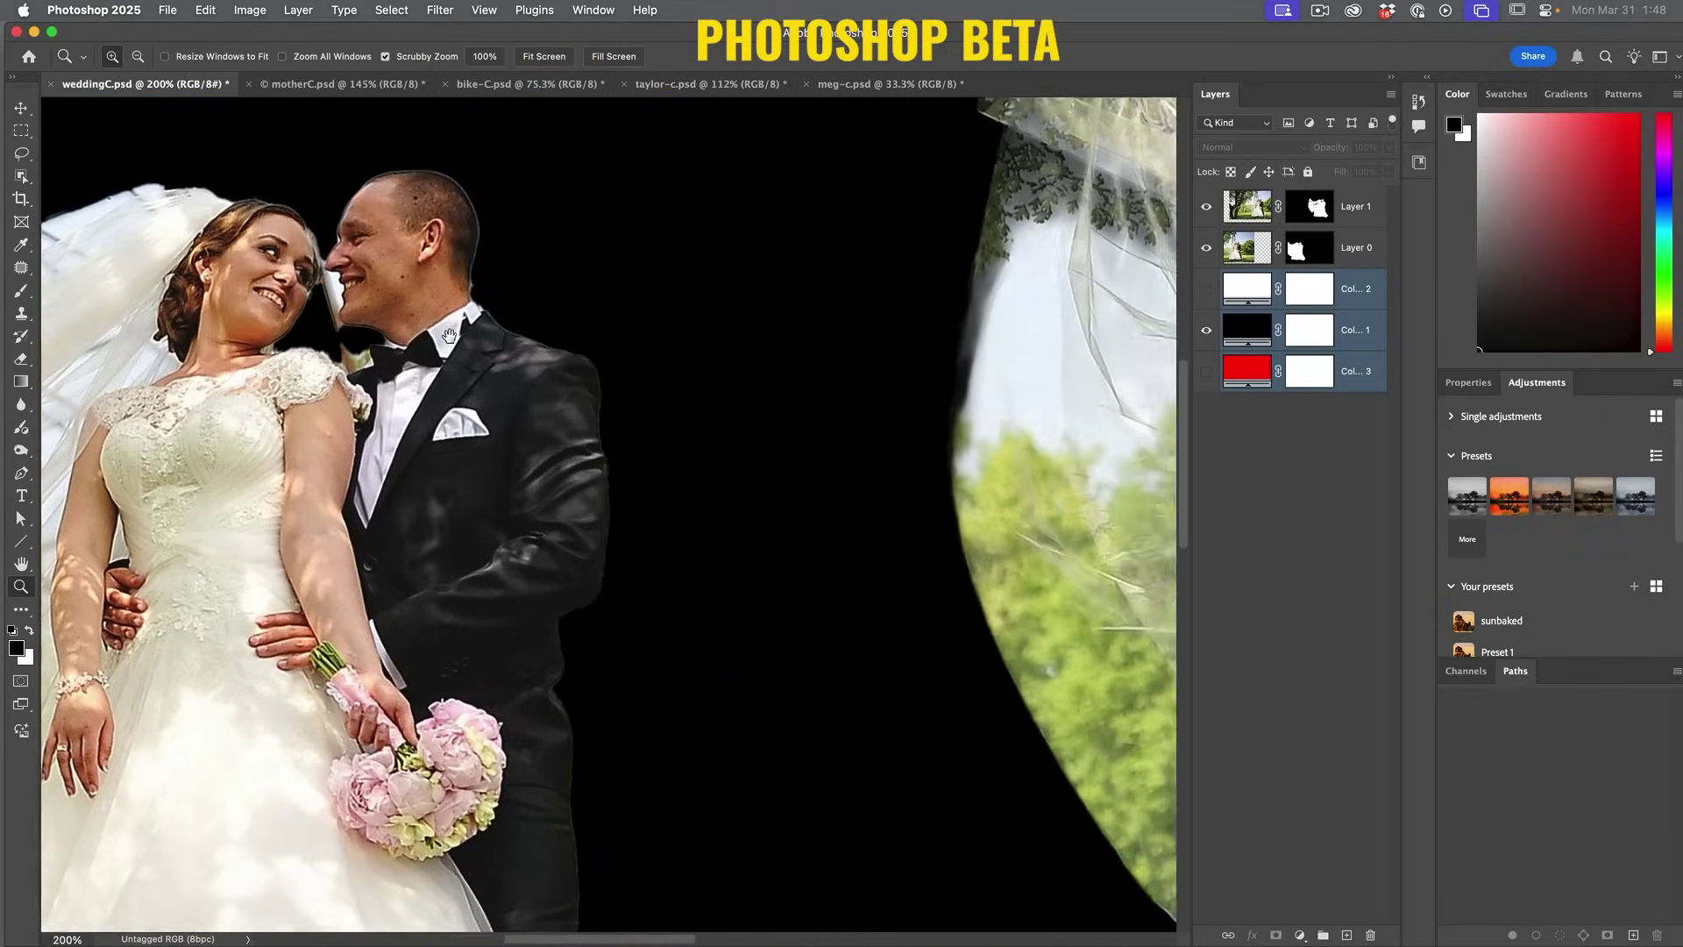
scroll(639, 203, "right", 10)
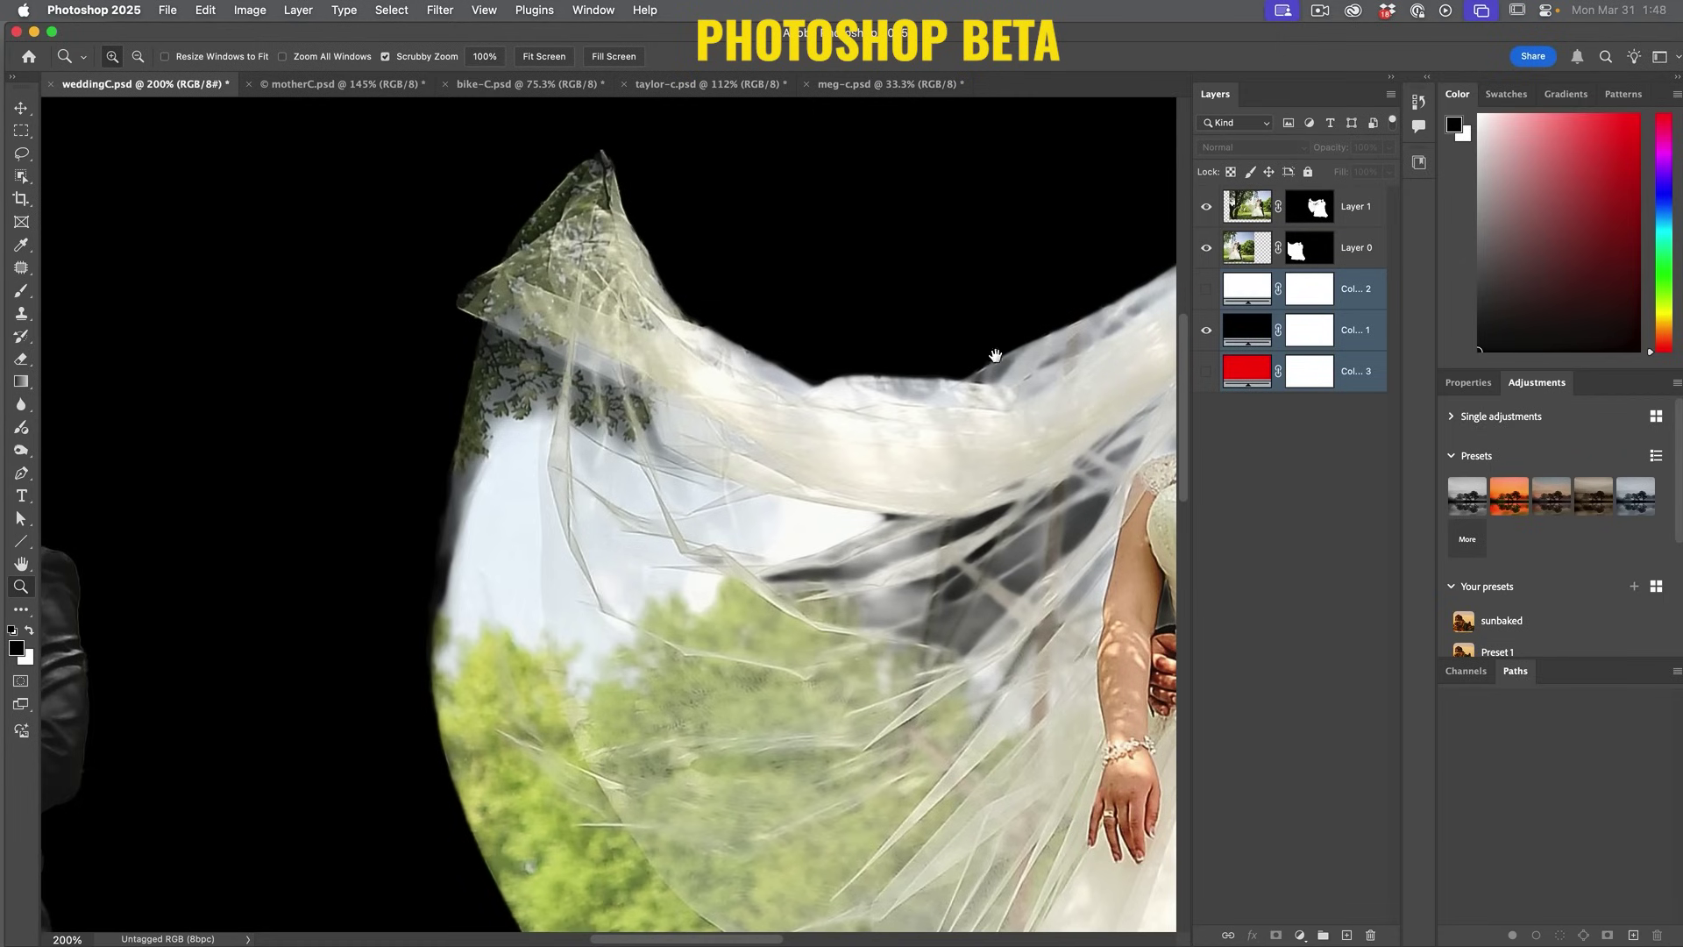
scroll(996, 355, "right", 10)
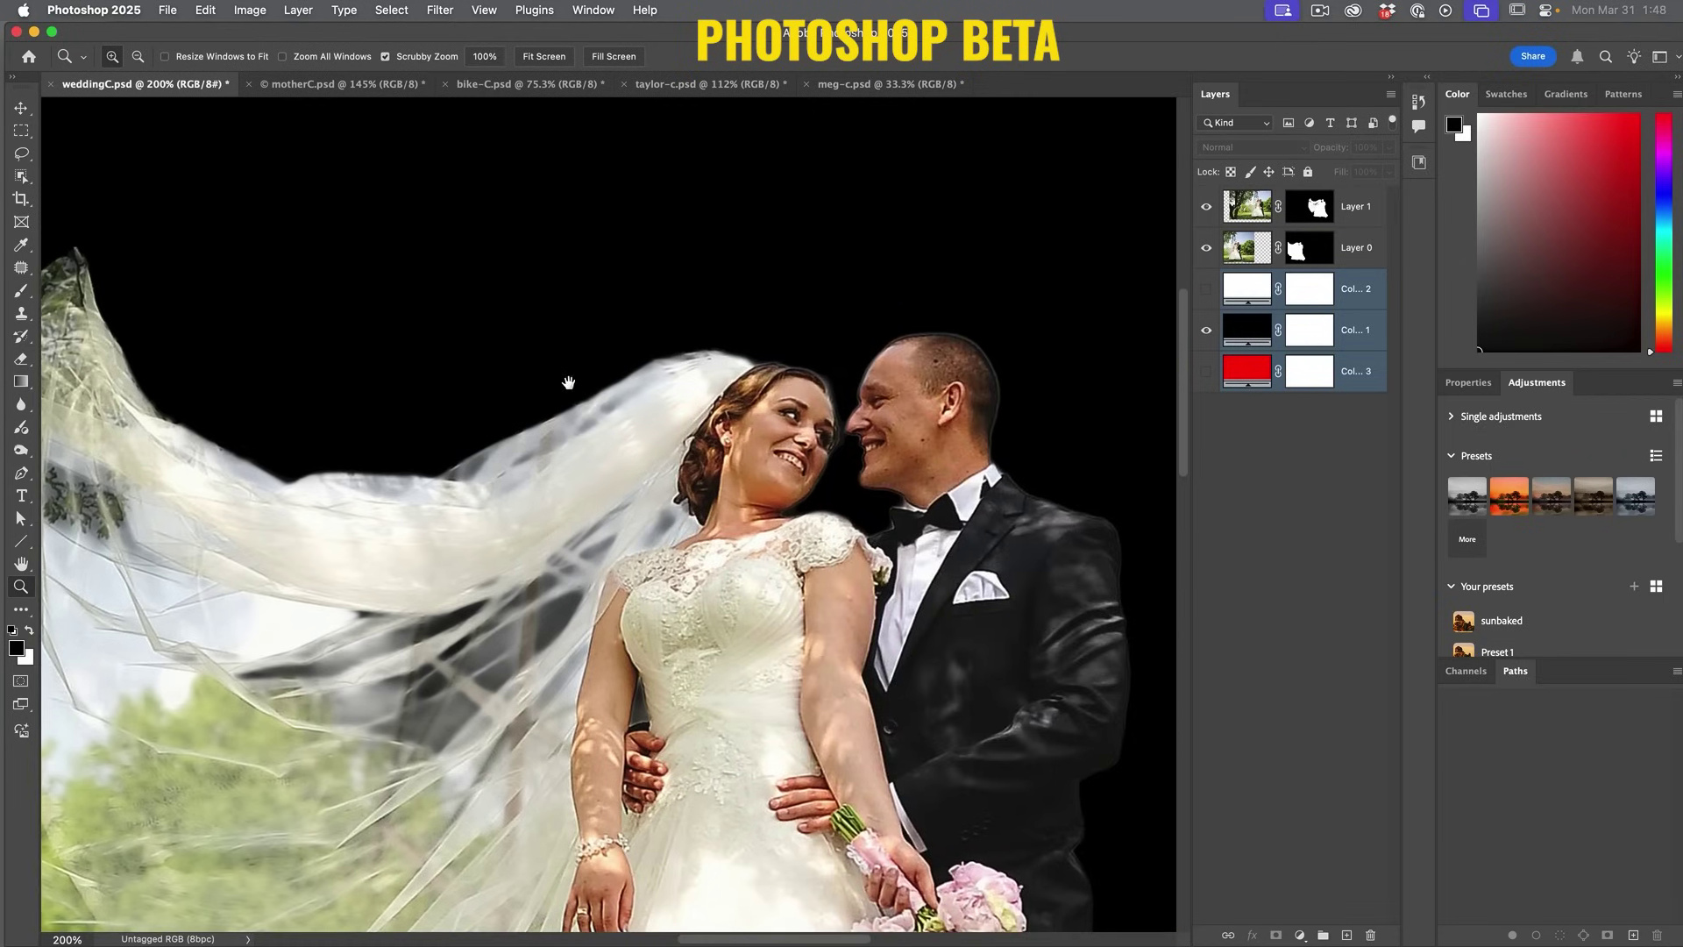
scroll(872, 521, "down", 5)
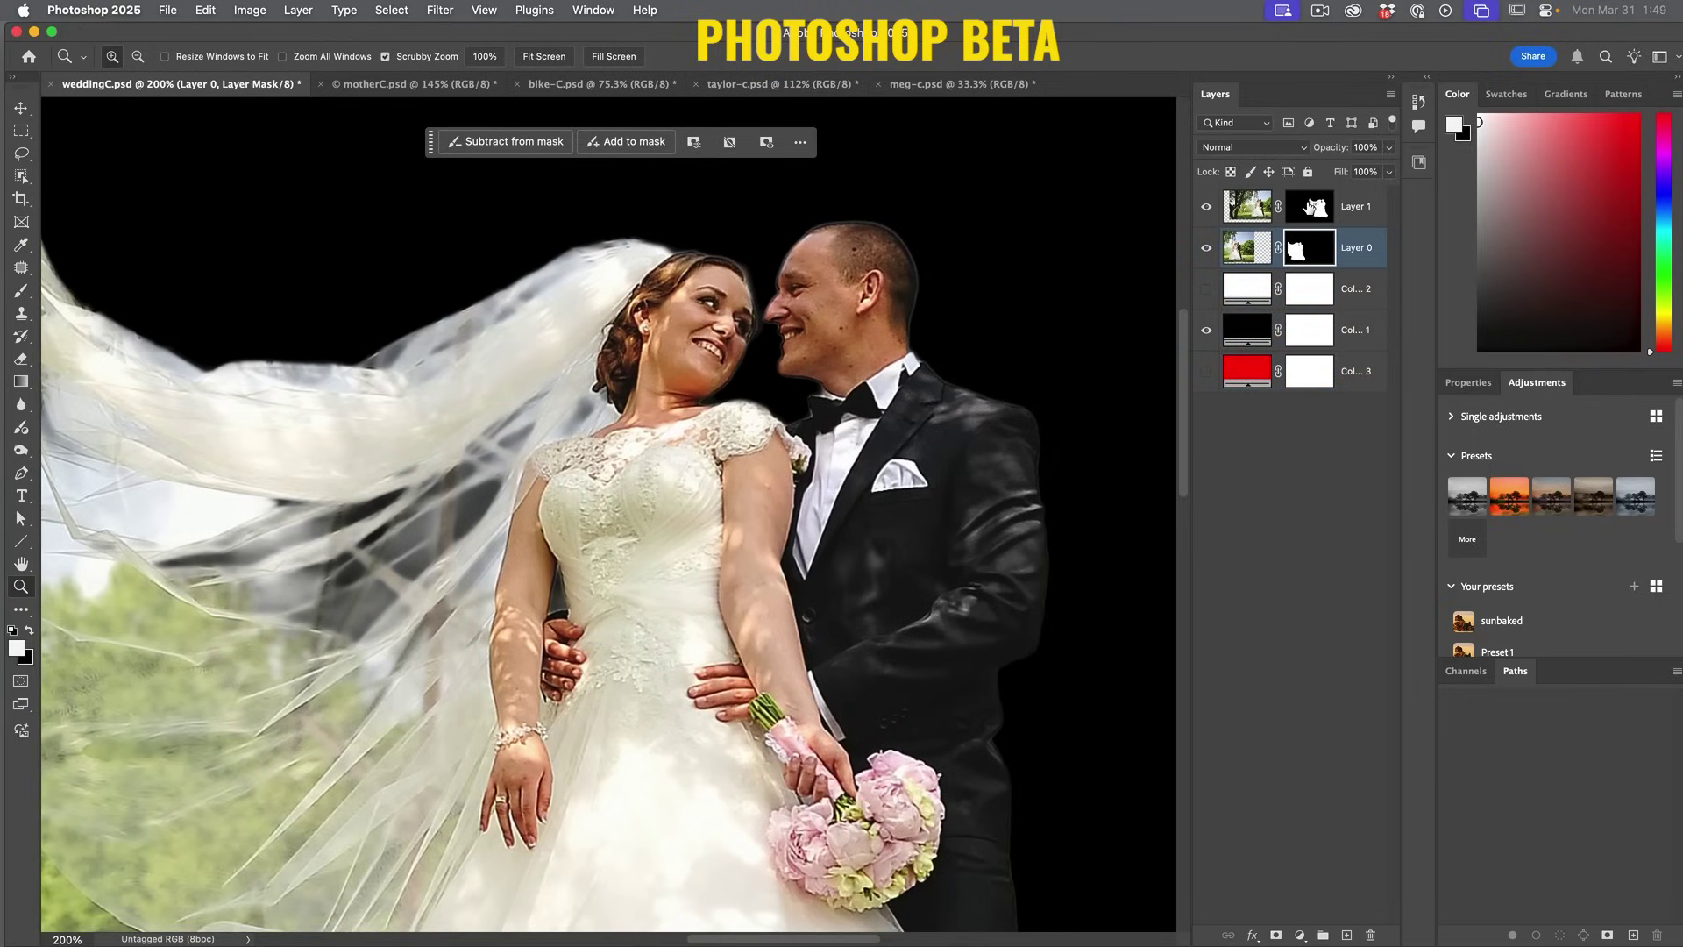
left_click(1313, 208)
key("super+l")
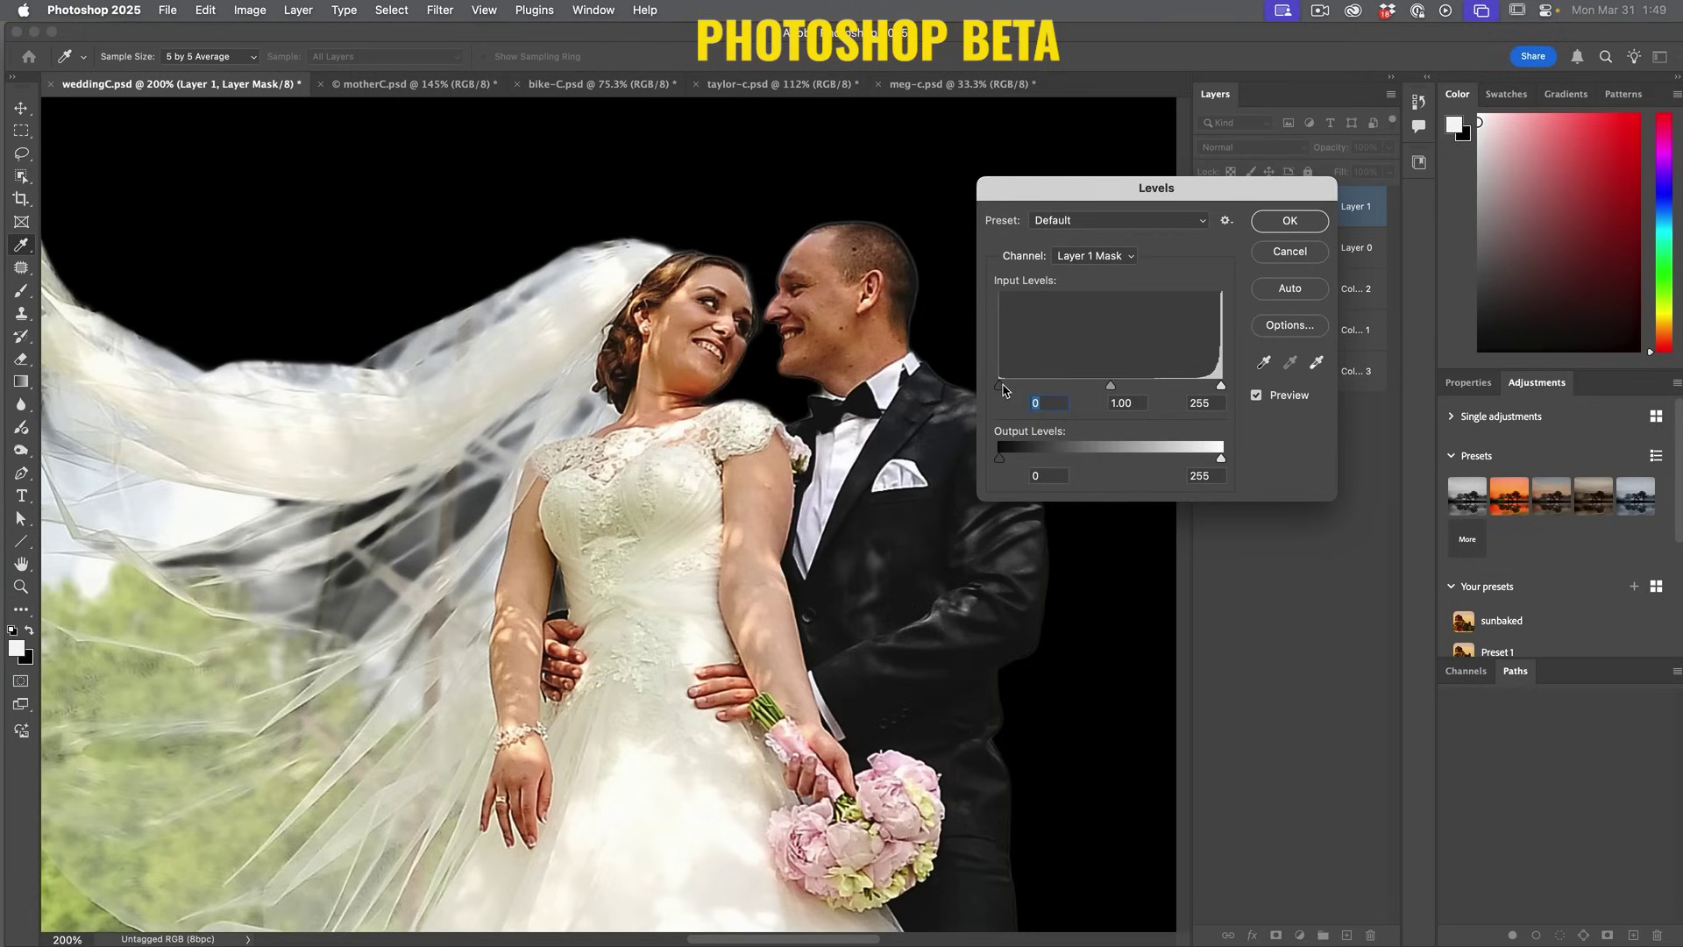
left_click_drag(1004, 388, 1054, 394)
left_click(1290, 255)
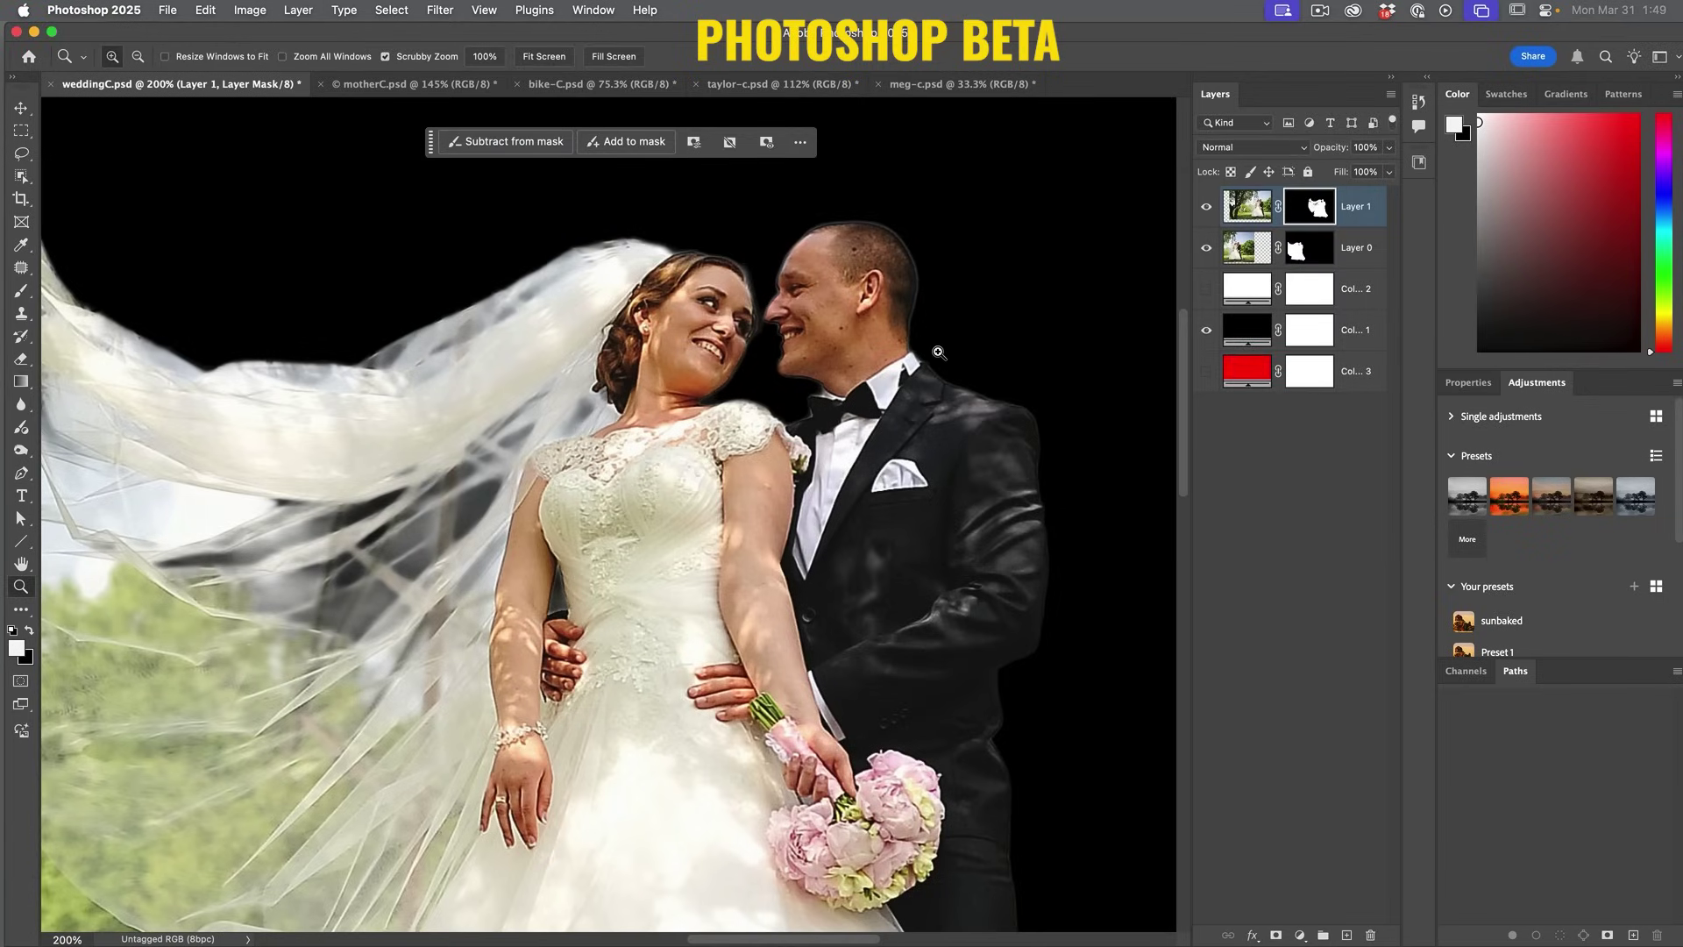
left_click_drag(816, 504, 885, 501)
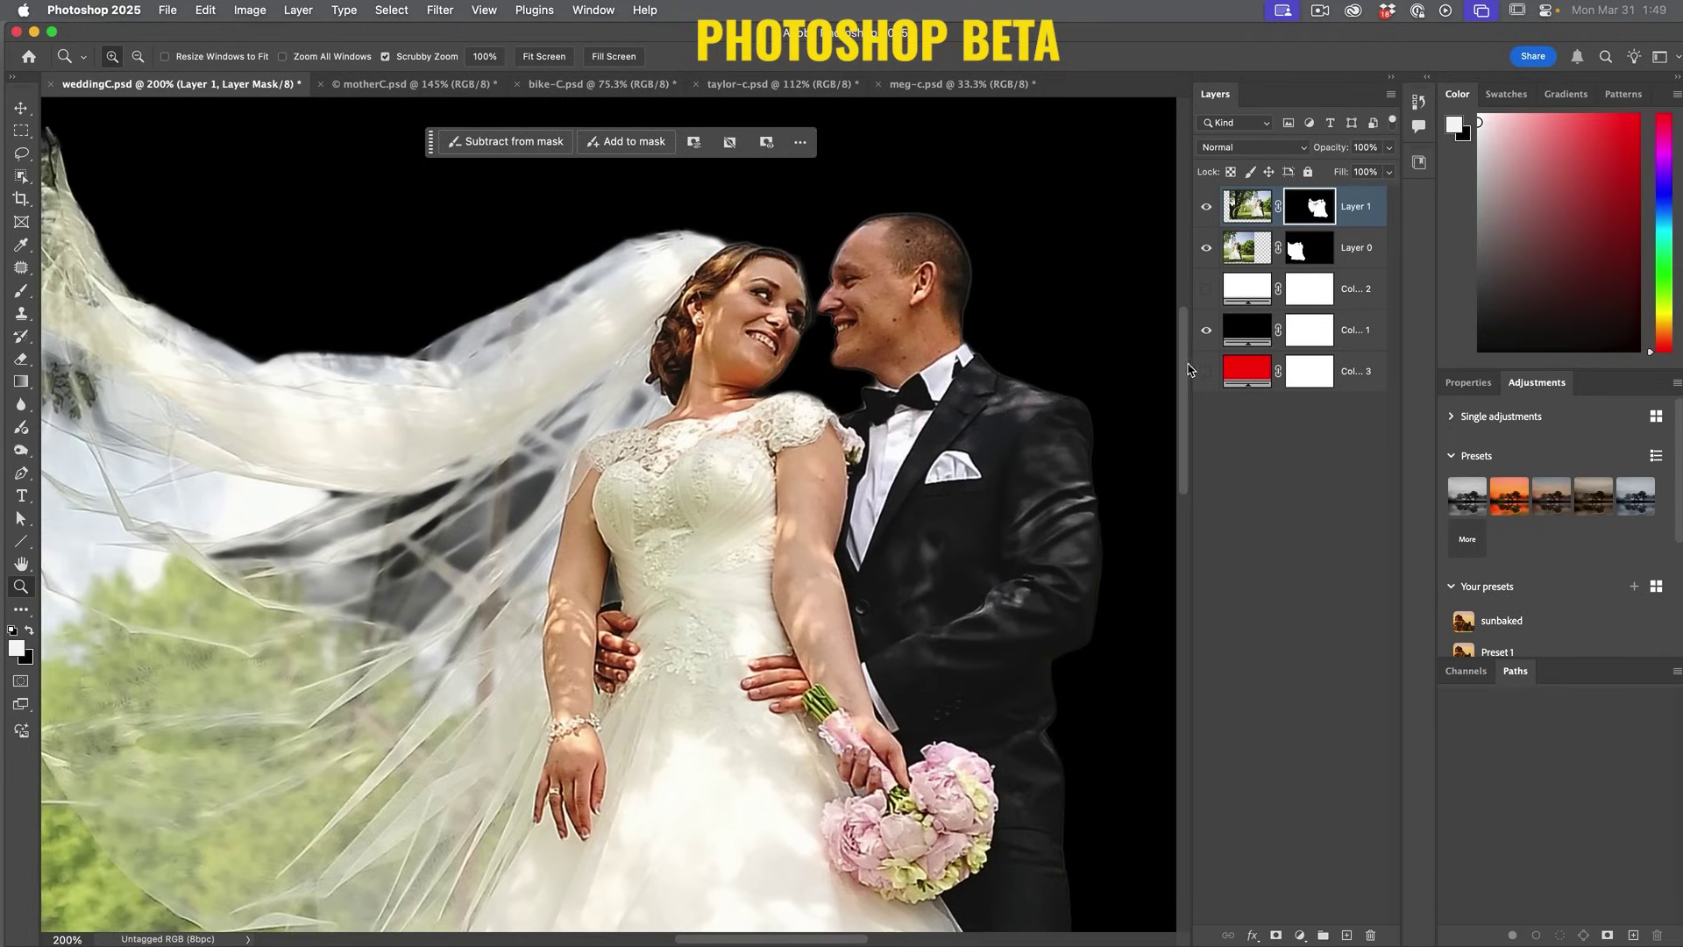
Step: Show the red fill instead of black, zoom out to 125%, and pan over both couples' full figures
left_click(1207, 373)
left_click(1206, 330)
left_click(693, 391, "alt")
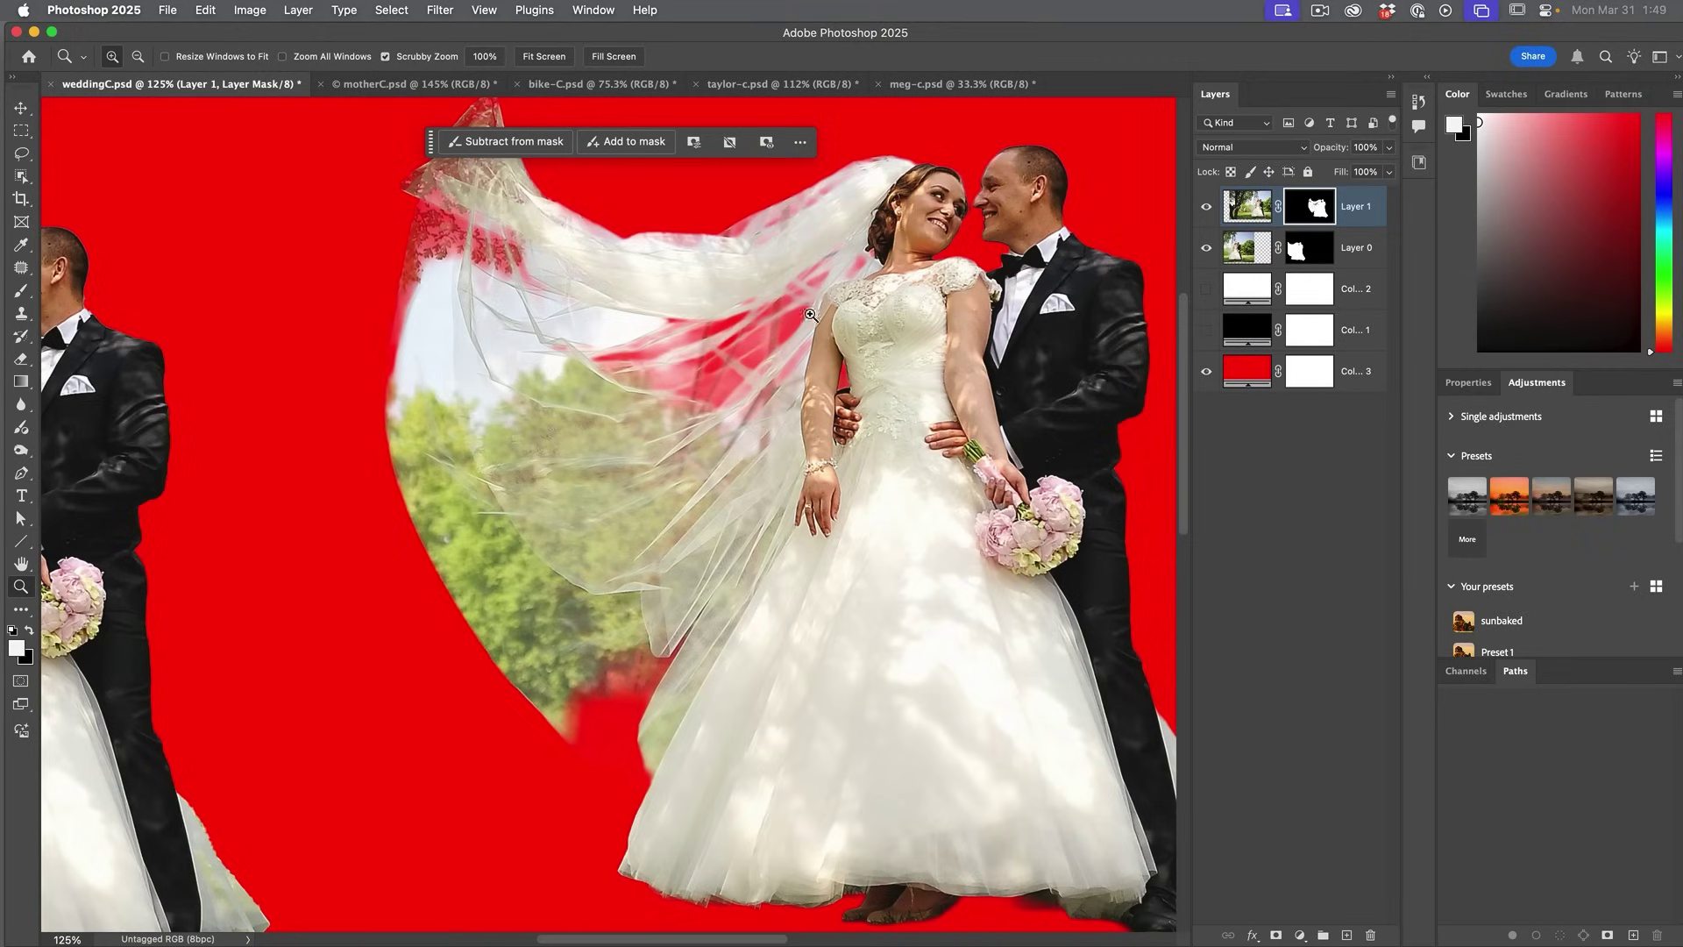
left_click_drag(376, 587, 951, 312)
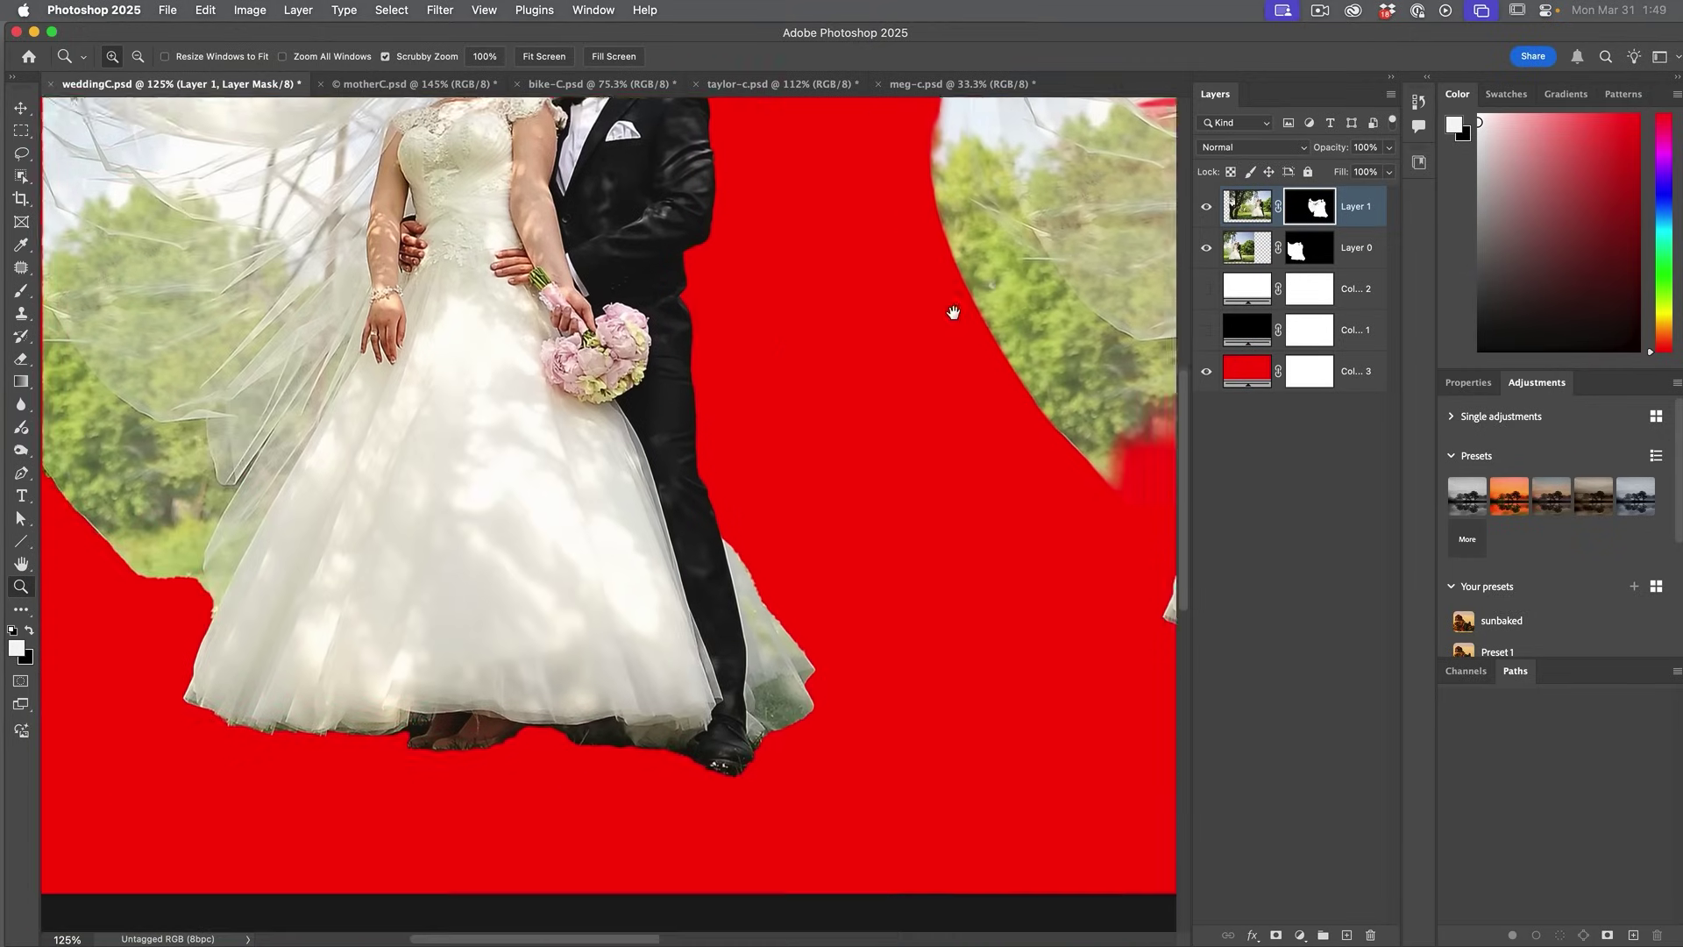
left_click_drag(387, 271, 463, 515)
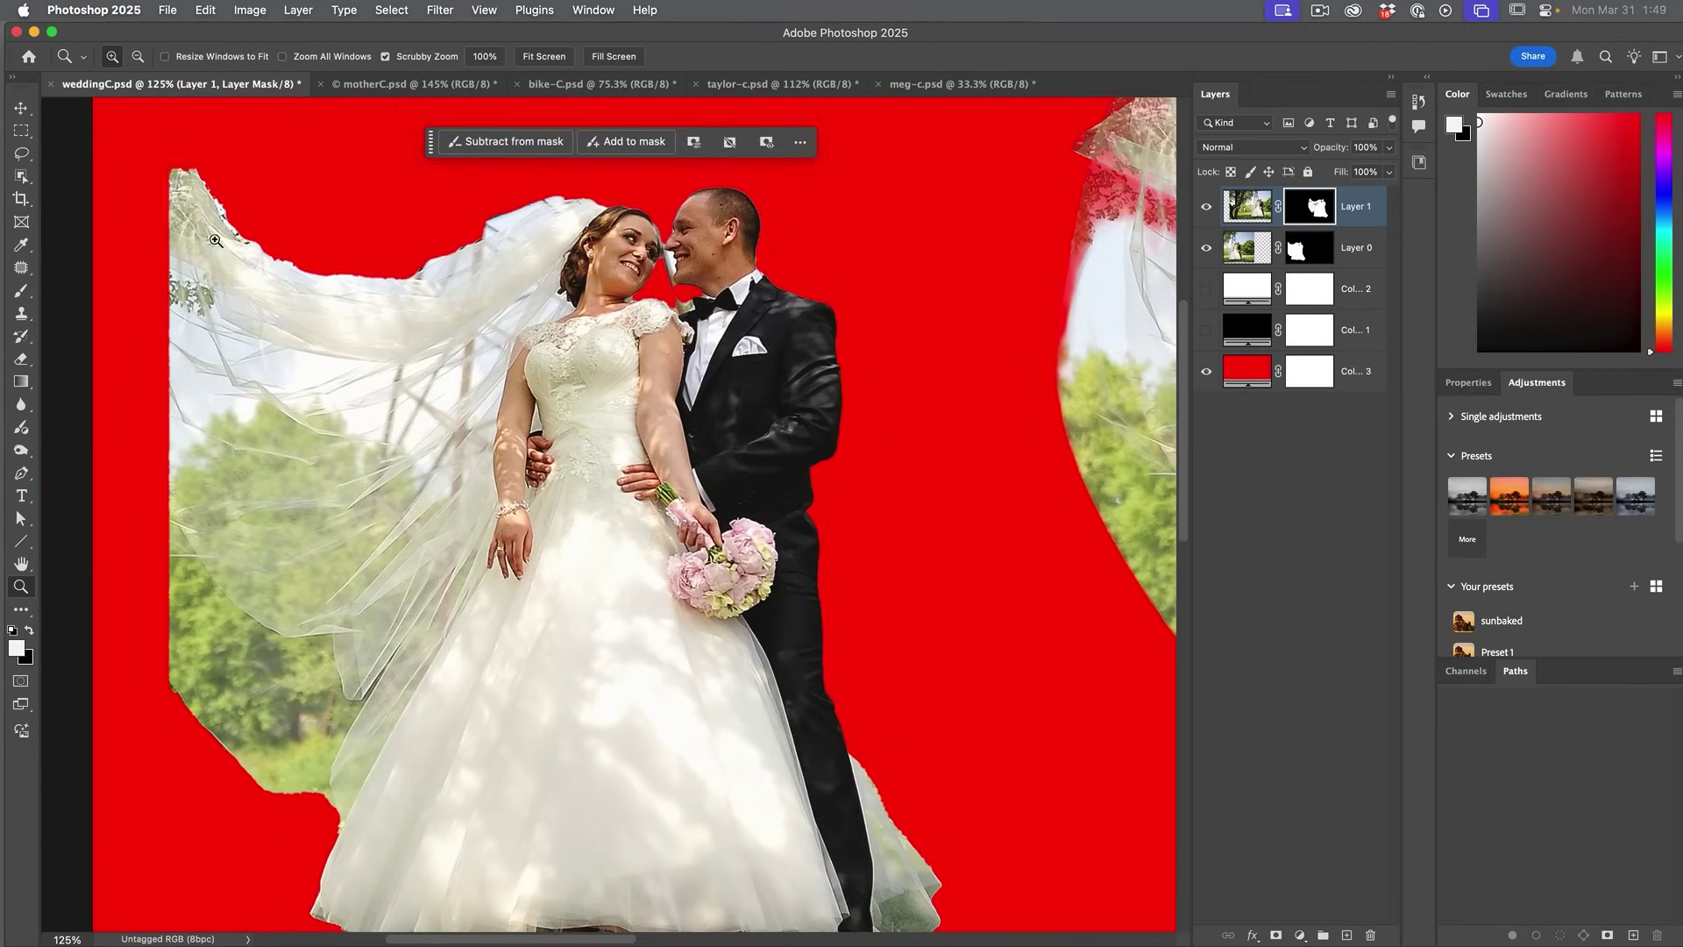
scroll(809, 348, "right", 5)
scroll(809, 348, "up", 2)
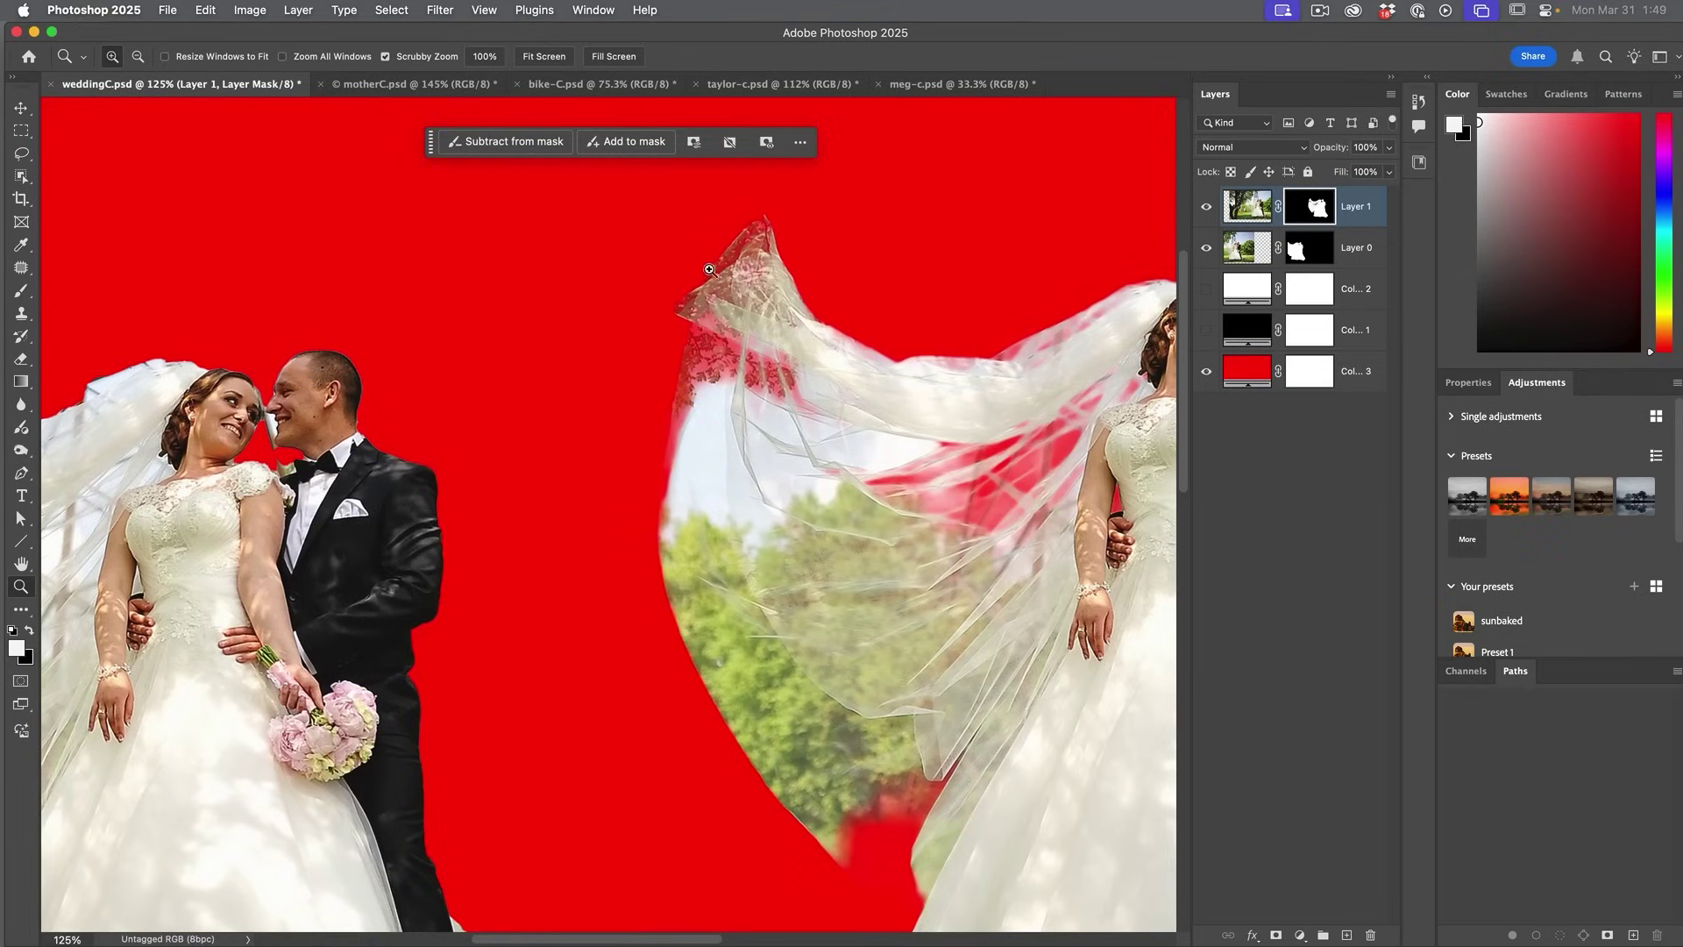
scroll(923, 474, "right", 5)
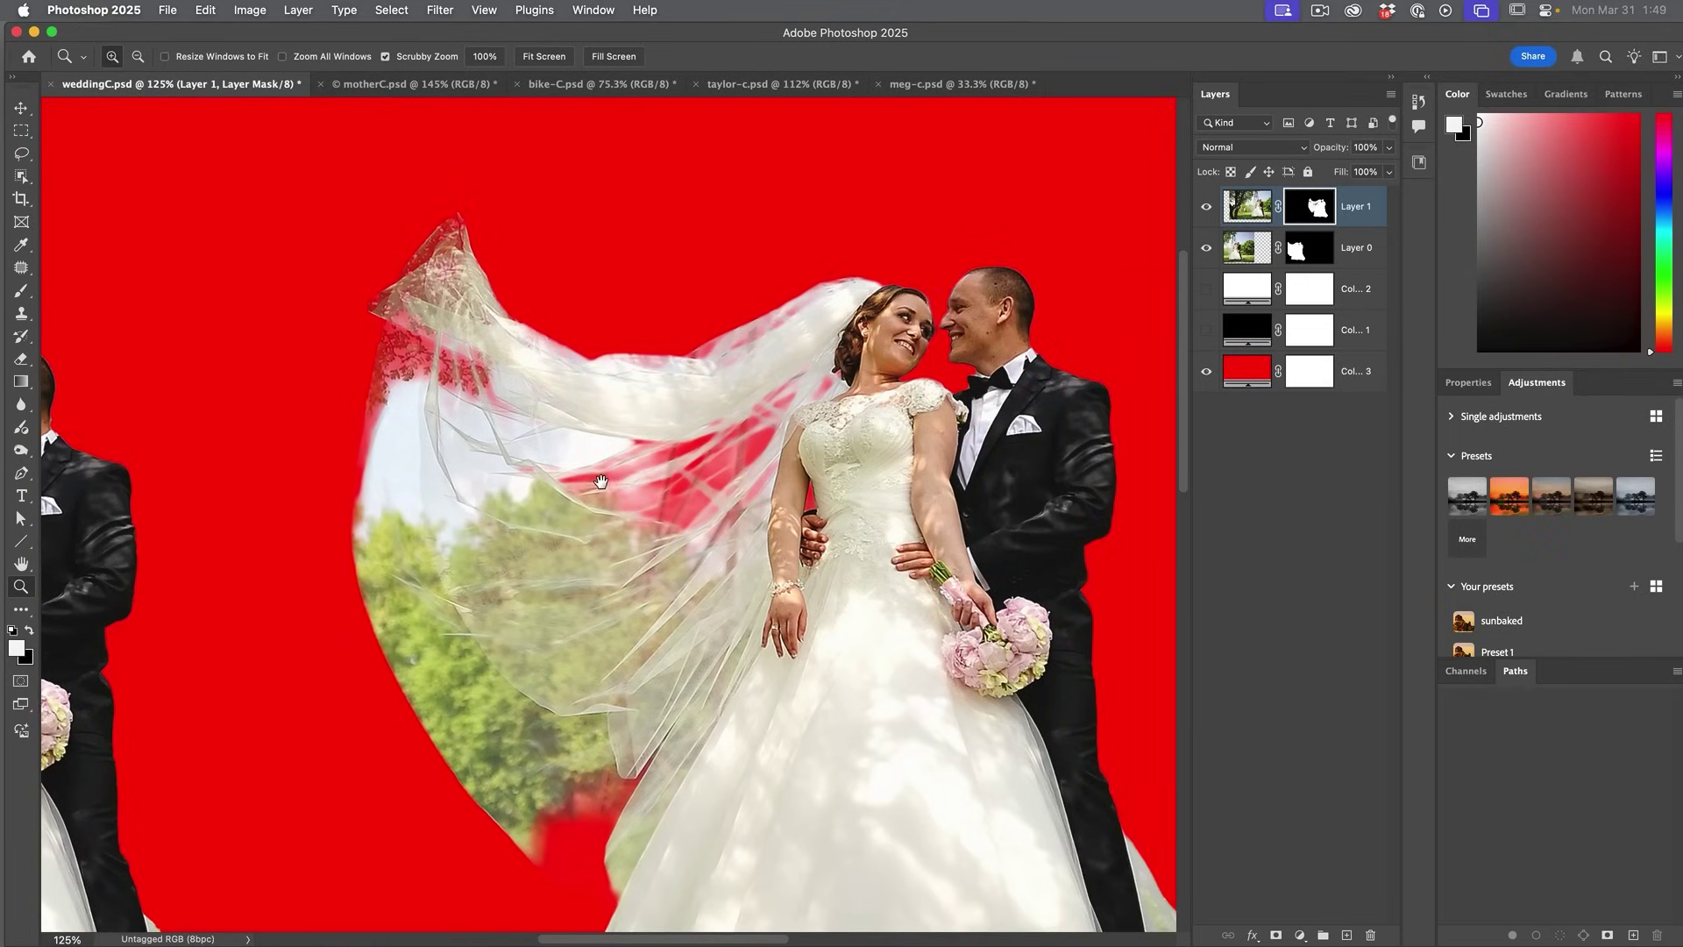